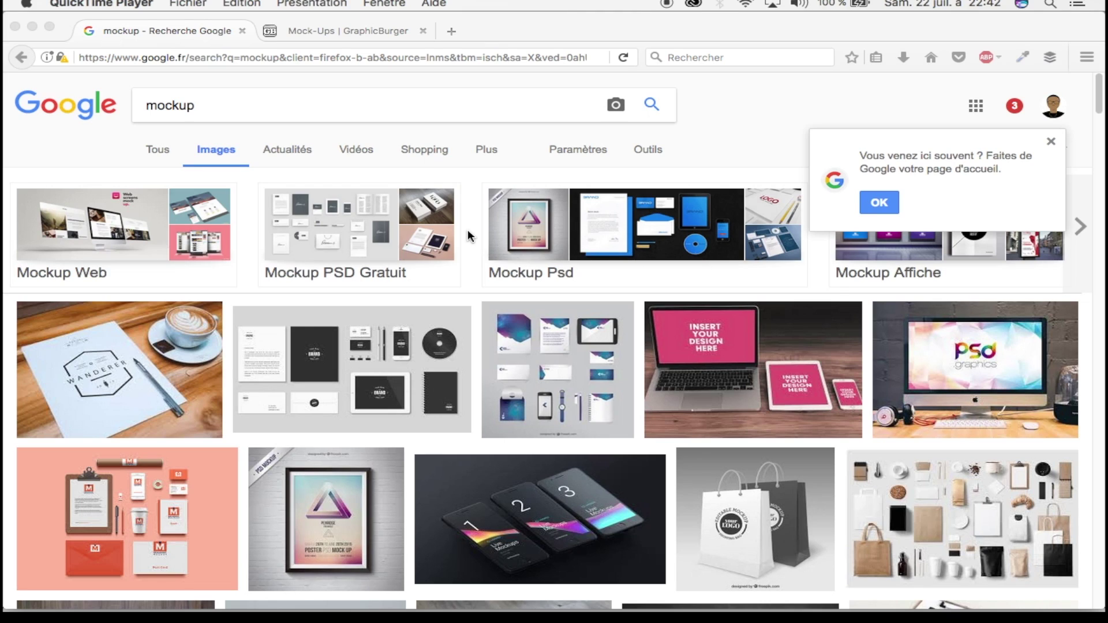
Step: Preview the Magic Mockups iMac, open brochure and Thanks greeting card mockups in Google Images
{"action": "scroll", "coordinate": [467, 248], "scroll_direction": "down", "scroll_amount": 1}
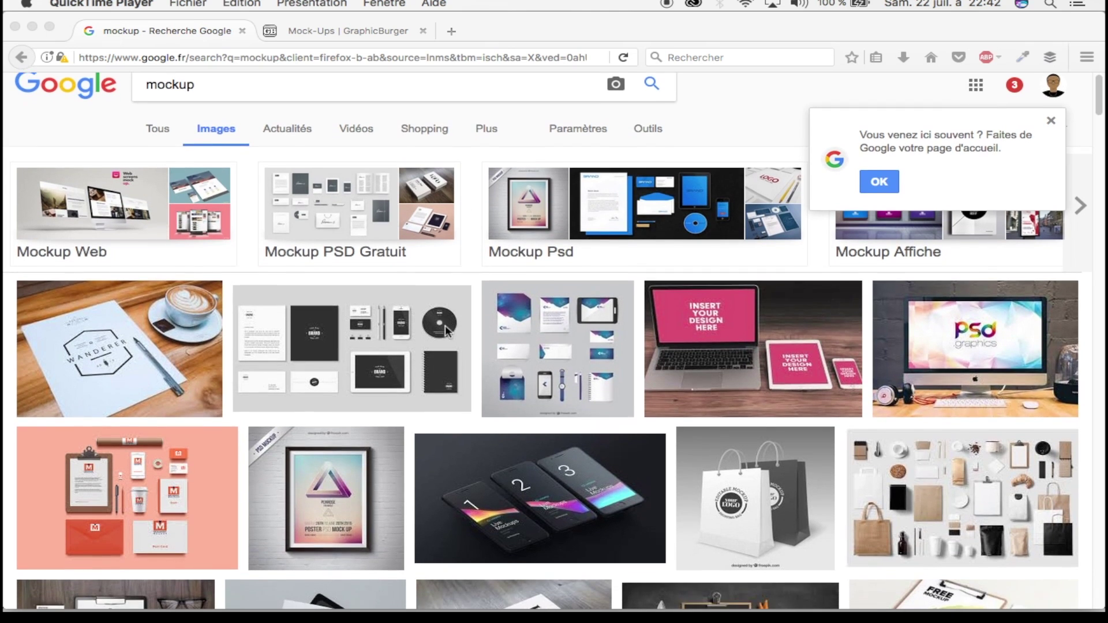
{"action": "scroll", "coordinate": [467, 272], "scroll_direction": "down", "scroll_amount": 3}
{"action": "scroll", "coordinate": [469, 272], "scroll_direction": "down", "scroll_amount": 2}
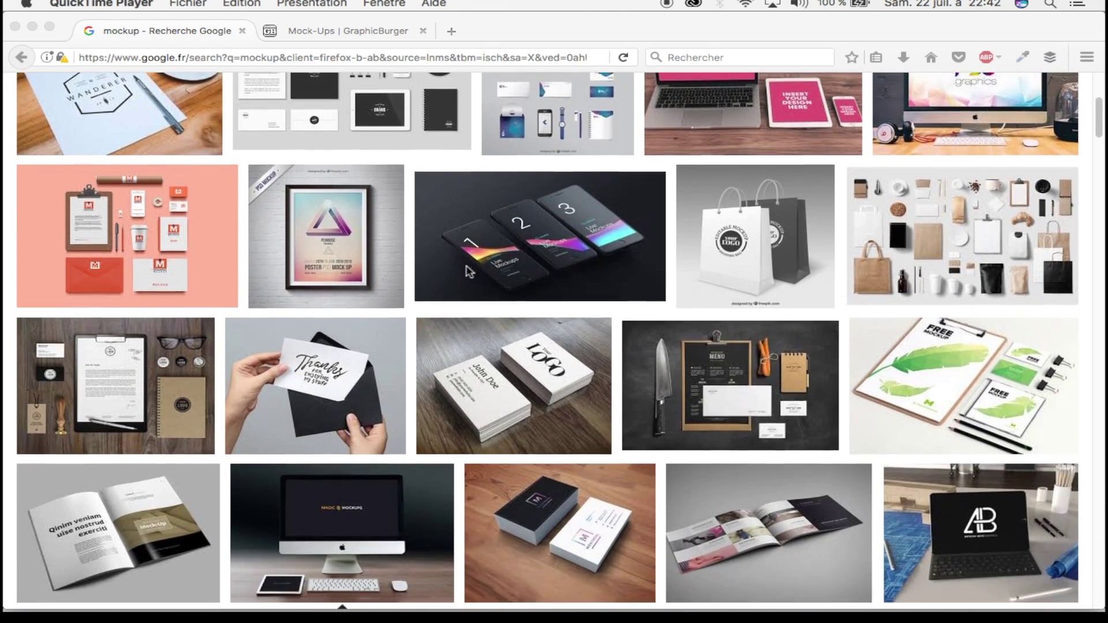
{"action": "left_click", "coordinate": [342, 536]}
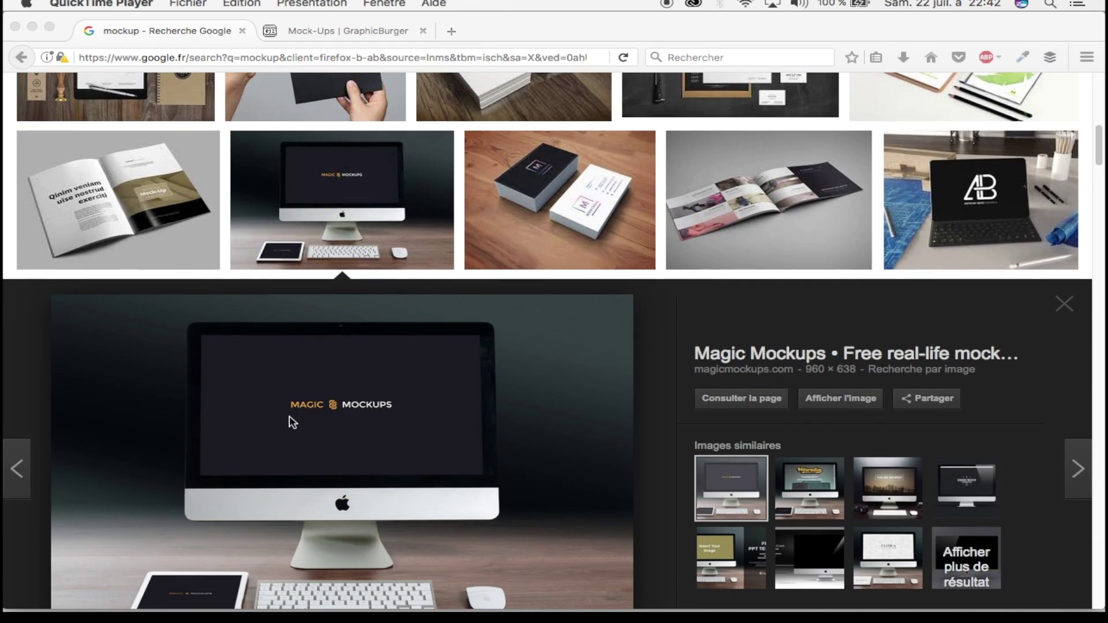
{"action": "scroll", "coordinate": [290, 416], "scroll_direction": "up", "scroll_amount": 3}
{"action": "scroll", "coordinate": [290, 415], "scroll_direction": "up", "scroll_amount": 2}
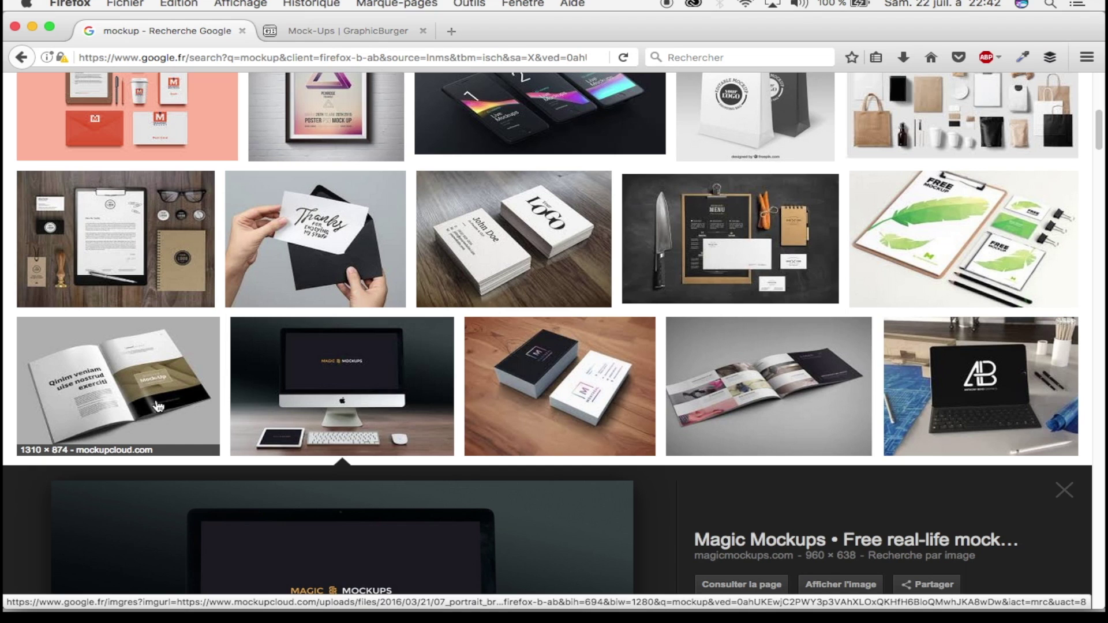
{"action": "left_click", "coordinate": [201, 380]}
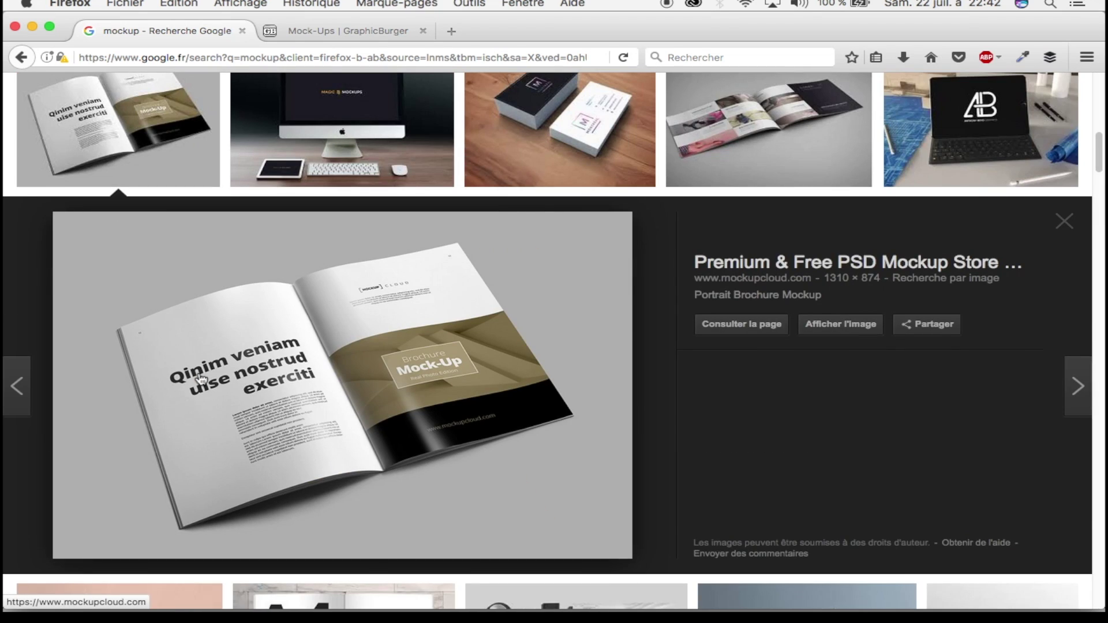
{"action": "scroll", "coordinate": [199, 378], "scroll_direction": "up", "scroll_amount": 3}
{"action": "scroll", "coordinate": [199, 378], "scroll_direction": "up", "scroll_amount": 3}
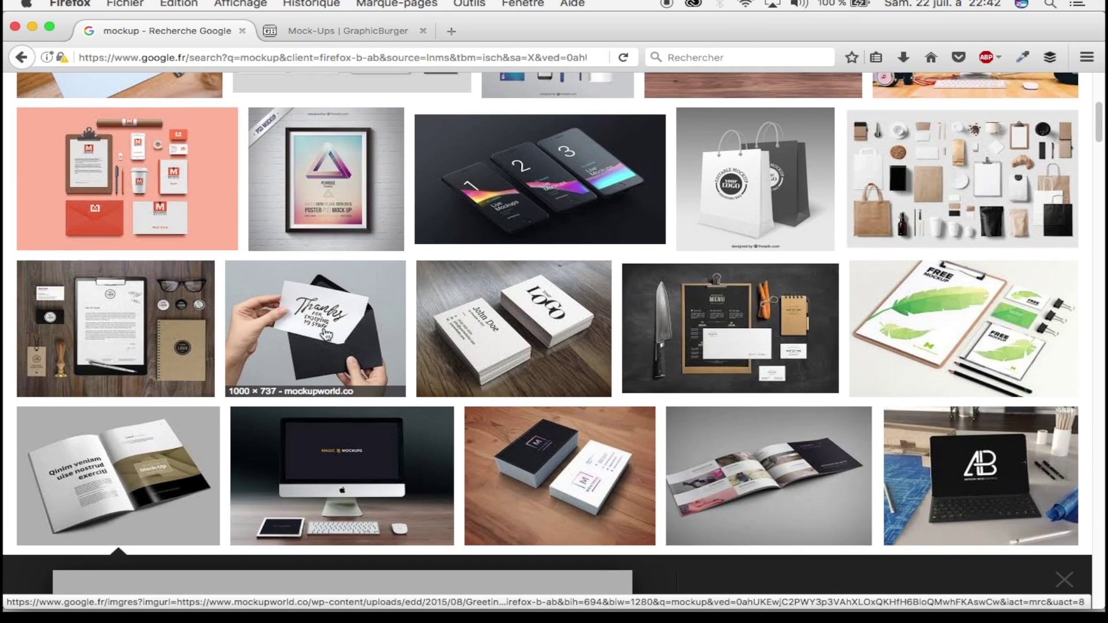
{"action": "left_click", "coordinate": [326, 335]}
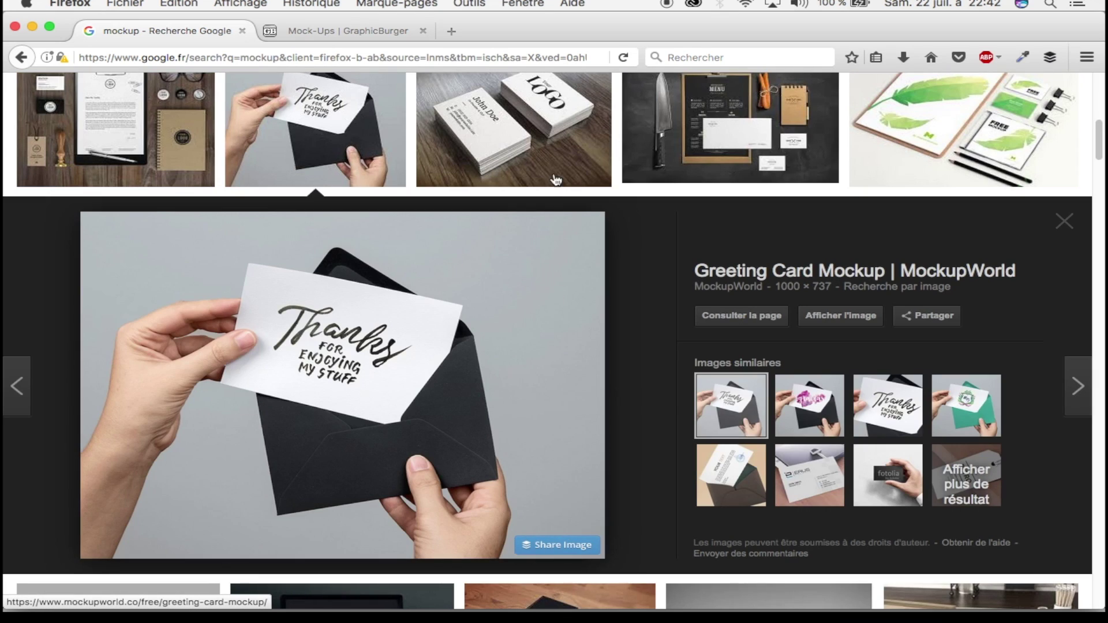
Step: Preview the stacked business card, shopping bag and three-phones mockups
{"action": "left_click", "coordinate": [556, 181]}
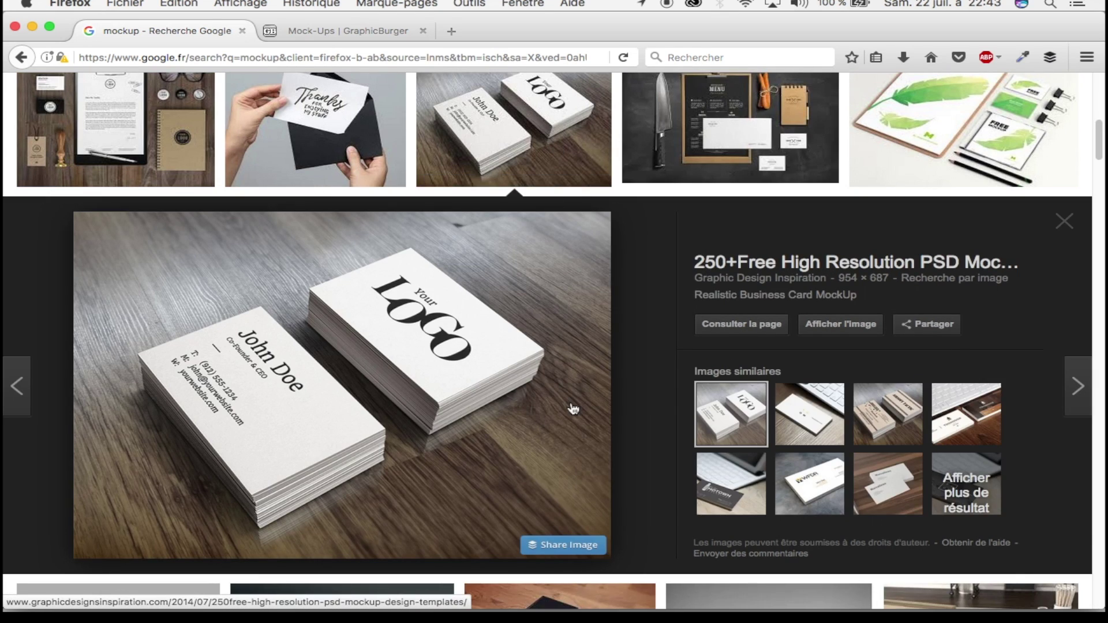
{"action": "scroll", "coordinate": [574, 409], "scroll_direction": "up", "scroll_amount": 4}
{"action": "scroll", "coordinate": [732, 355], "scroll_direction": "up", "scroll_amount": 2}
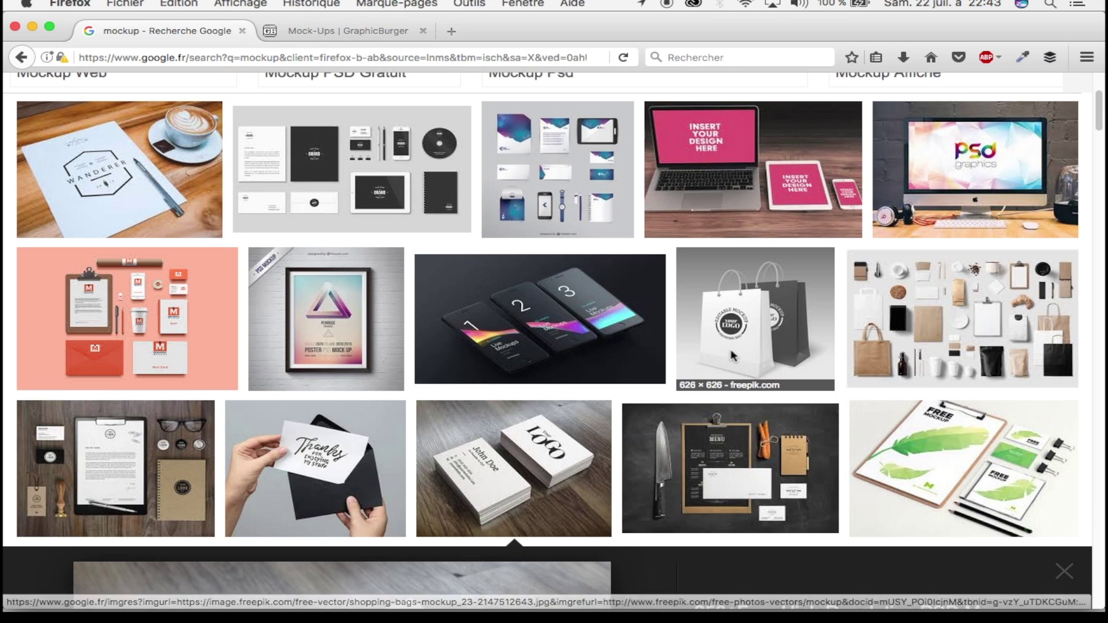
{"action": "left_click", "coordinate": [732, 355]}
{"action": "left_click", "coordinate": [485, 124]}
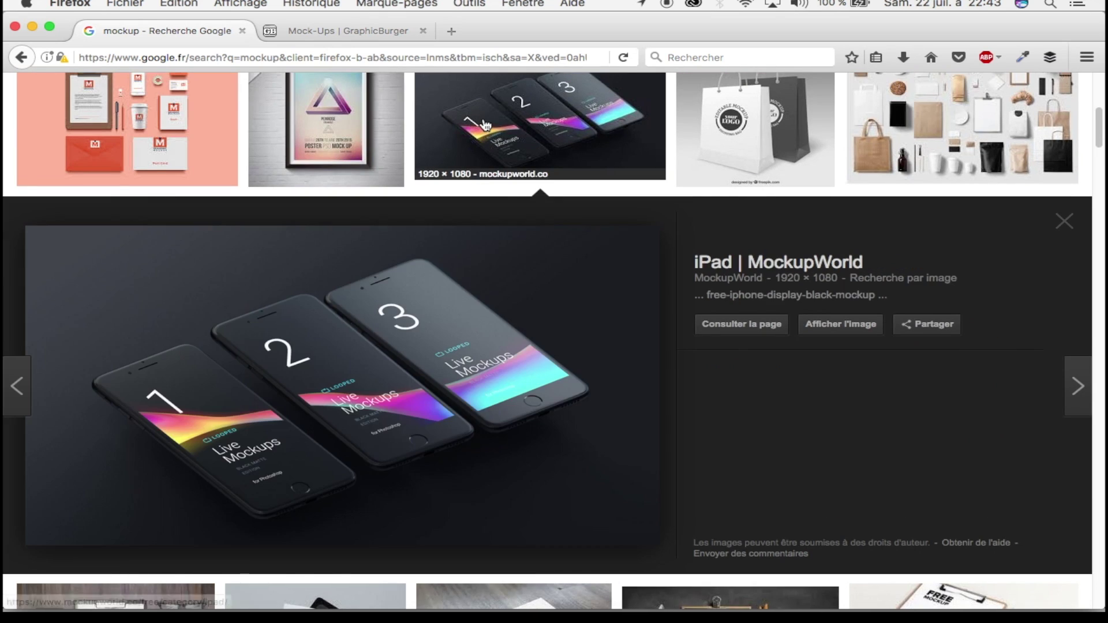
Step: Scroll further through the results, then switch to the GraphicBurger Mock-Ups page
{"action": "scroll", "coordinate": [520, 254], "scroll_direction": "down", "scroll_amount": 3}
{"action": "scroll", "coordinate": [519, 254], "scroll_direction": "down", "scroll_amount": 5}
{"action": "scroll", "coordinate": [519, 254], "scroll_direction": "down", "scroll_amount": 6}
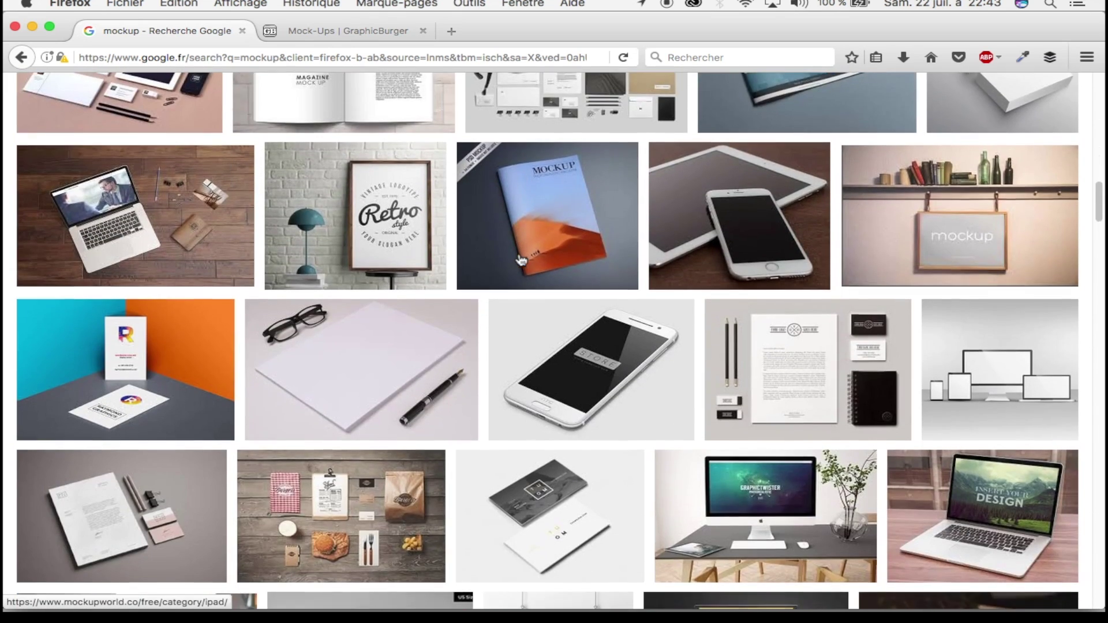
{"action": "scroll", "coordinate": [520, 260], "scroll_direction": "down", "scroll_amount": 4}
{"action": "scroll", "coordinate": [520, 260], "scroll_direction": "down", "scroll_amount": 1}
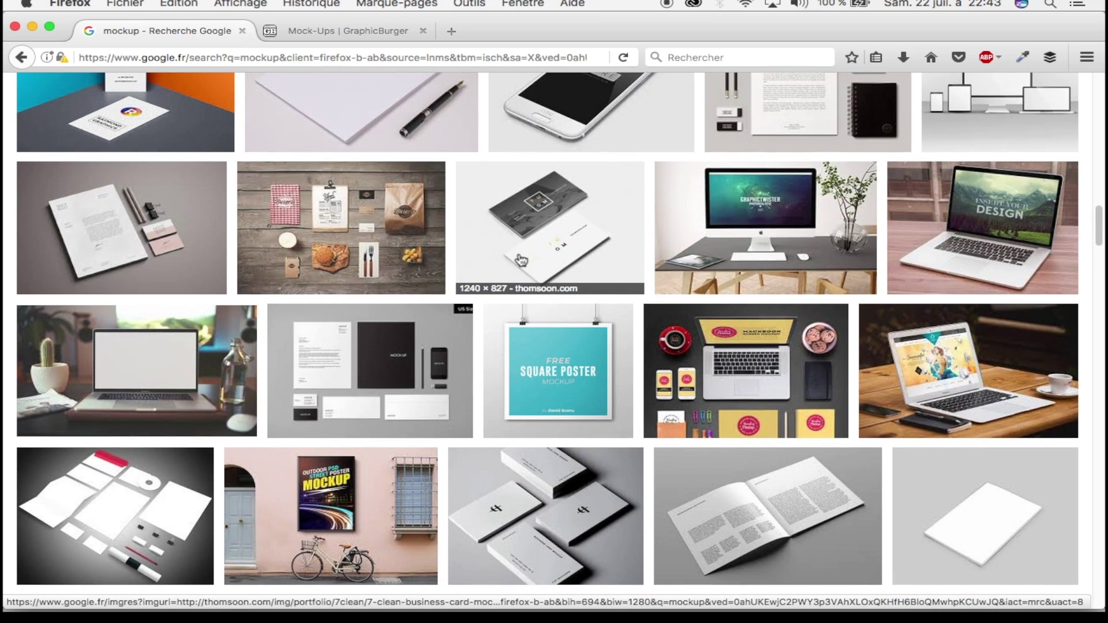
{"action": "scroll", "coordinate": [520, 260], "scroll_direction": "down", "scroll_amount": 1}
{"action": "scroll", "coordinate": [521, 260], "scroll_direction": "down", "scroll_amount": 2}
{"action": "scroll", "coordinate": [520, 260], "scroll_direction": "down", "scroll_amount": 4}
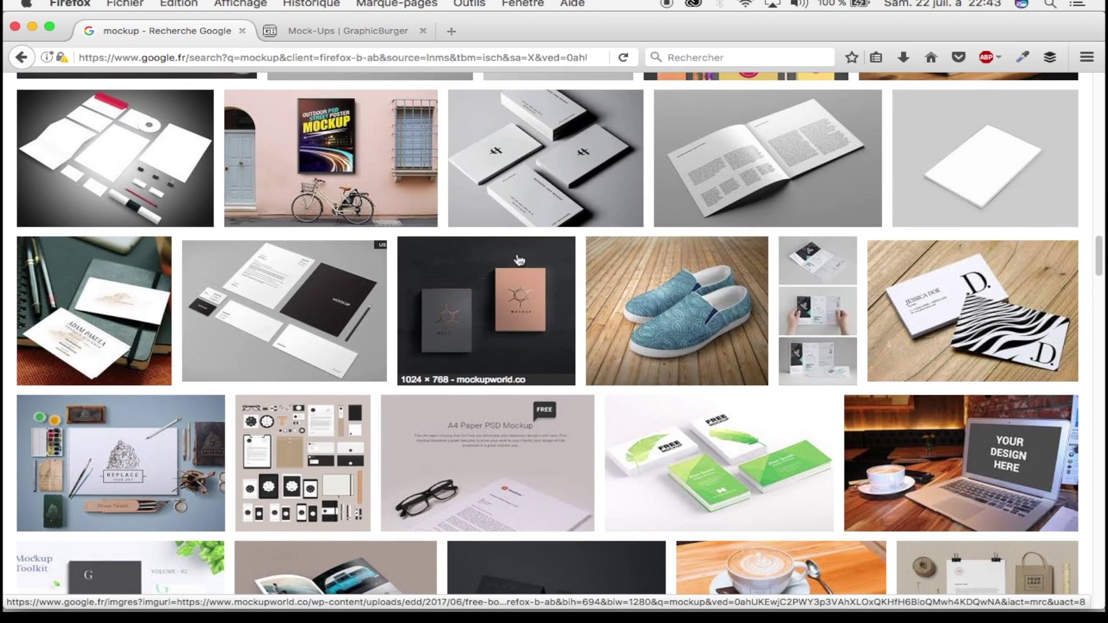
{"action": "scroll", "coordinate": [258, 185], "scroll_direction": "down", "scroll_amount": 2}
{"action": "scroll", "coordinate": [258, 185], "scroll_direction": "down", "scroll_amount": 2}
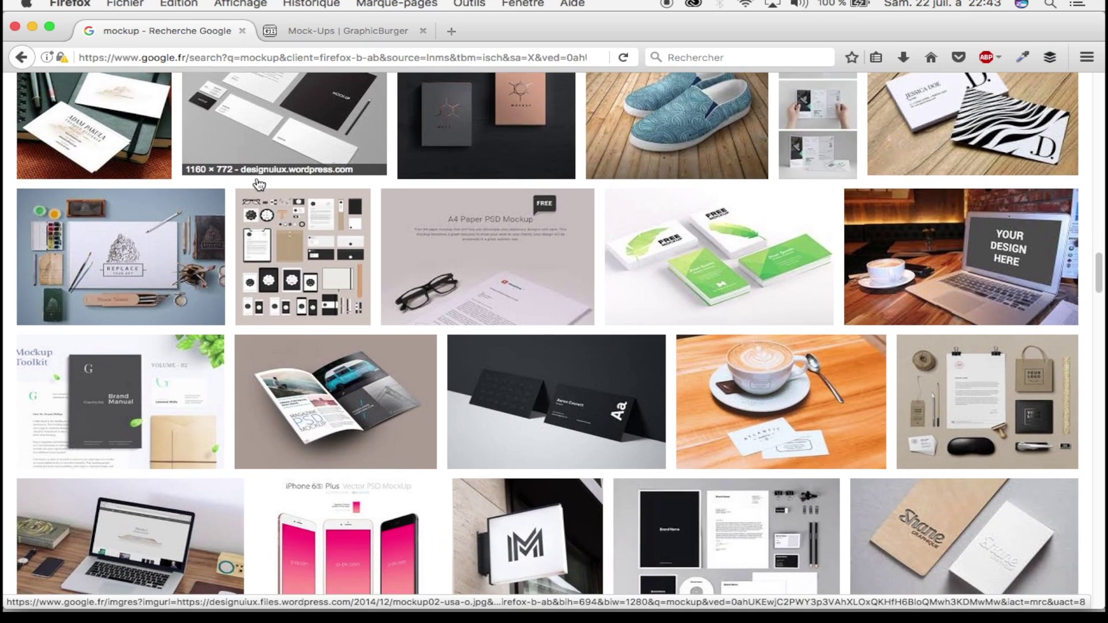
{"action": "scroll", "coordinate": [258, 185], "scroll_direction": "down", "scroll_amount": 1}
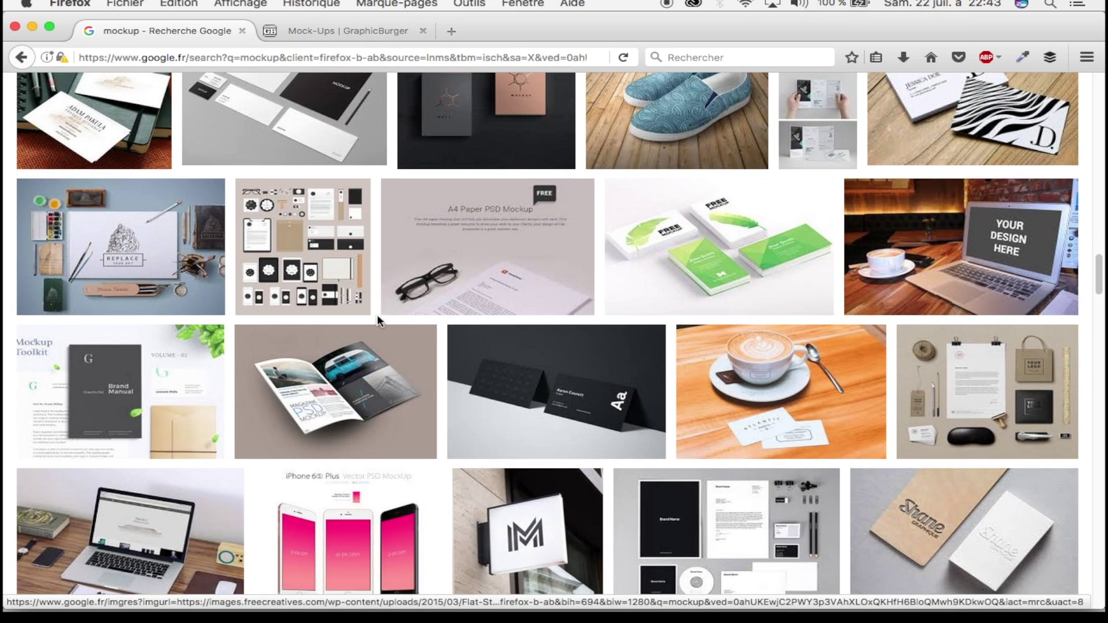
{"action": "left_click", "coordinate": [335, 26]}
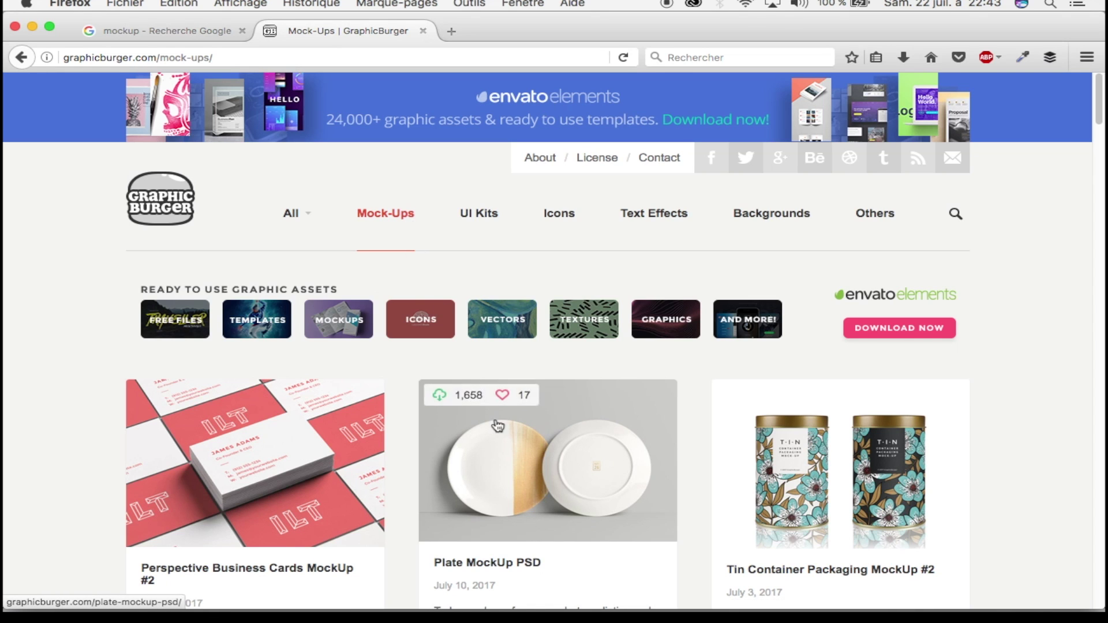
{"action": "scroll", "coordinate": [497, 426], "scroll_direction": "down", "scroll_amount": 5}
{"action": "scroll", "coordinate": [498, 425], "scroll_direction": "down", "scroll_amount": 2}
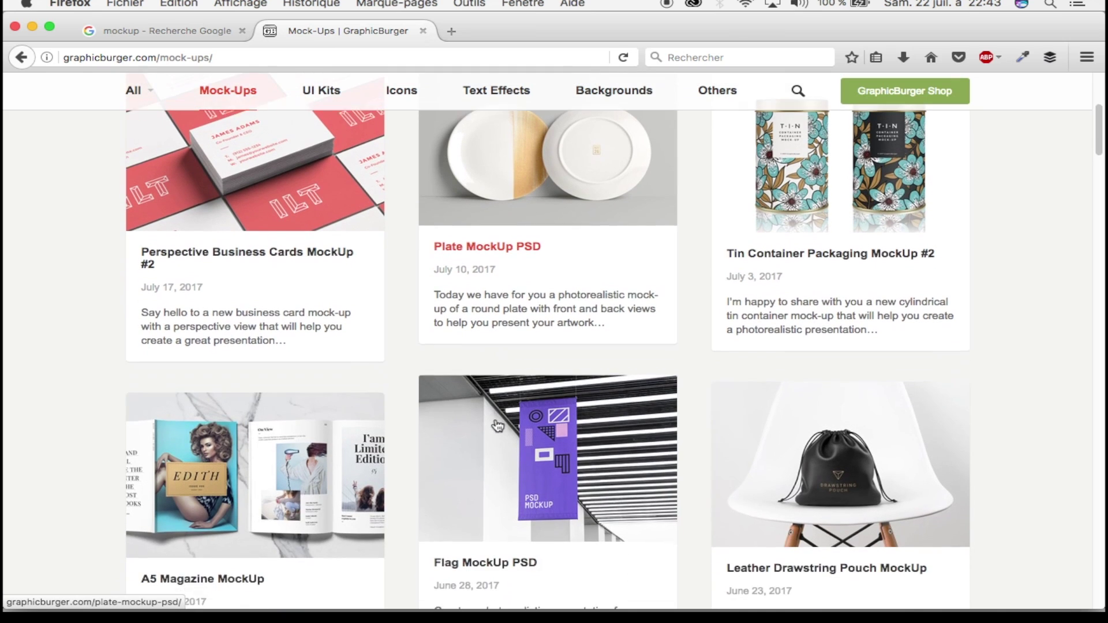
{"action": "scroll", "coordinate": [498, 425], "scroll_direction": "down", "scroll_amount": 1}
{"action": "scroll", "coordinate": [498, 425], "scroll_direction": "down", "scroll_amount": 3}
{"action": "scroll", "coordinate": [498, 426], "scroll_direction": "down", "scroll_amount": 3}
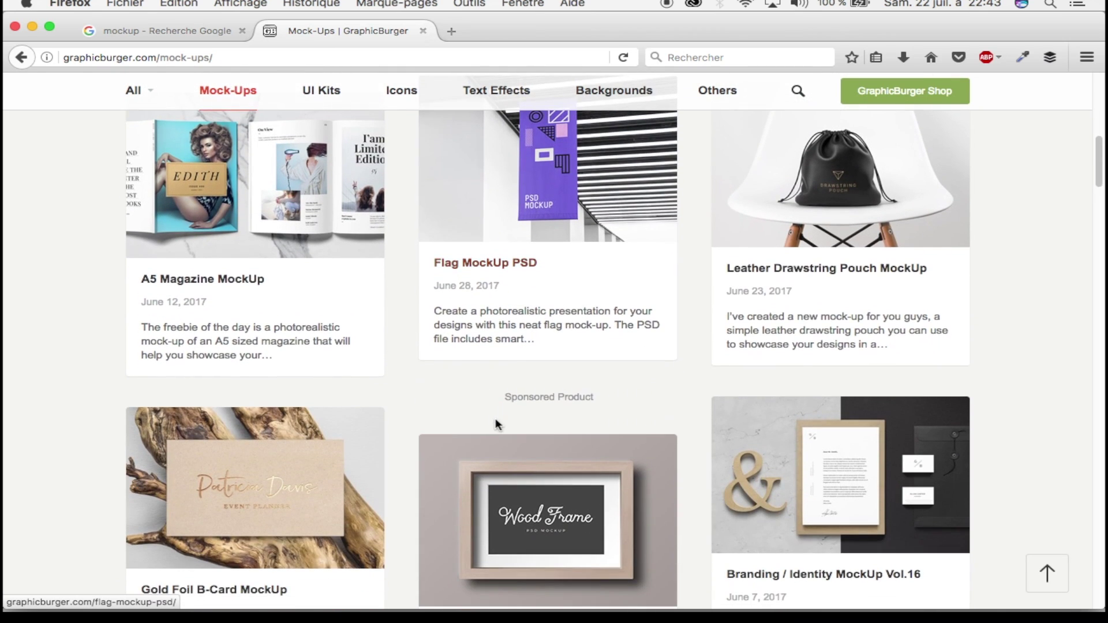
{"action": "scroll", "coordinate": [498, 426], "scroll_direction": "down", "scroll_amount": 5}
{"action": "scroll", "coordinate": [498, 425], "scroll_direction": "down", "scroll_amount": 2}
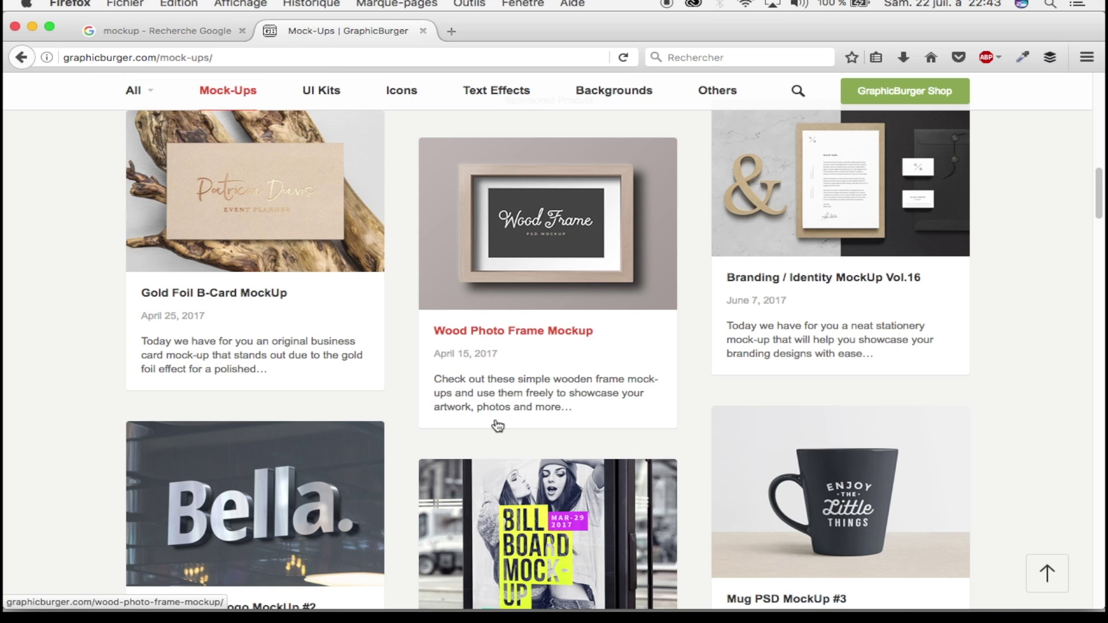
{"action": "scroll", "coordinate": [497, 425], "scroll_direction": "down", "scroll_amount": 1}
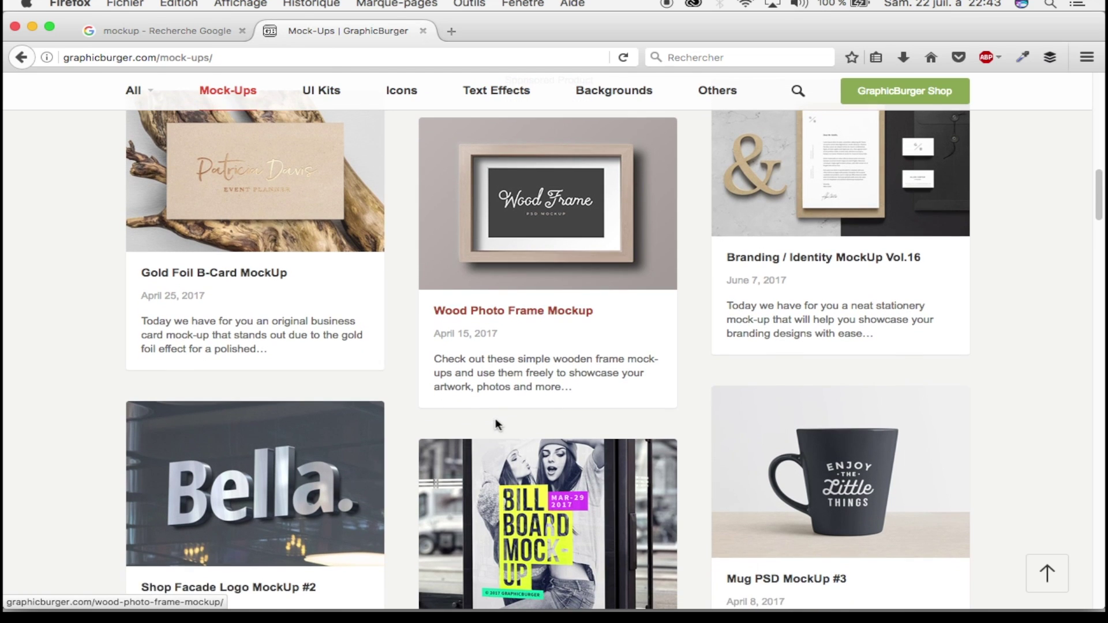
{"action": "scroll", "coordinate": [498, 425], "scroll_direction": "down", "scroll_amount": 2}
{"action": "scroll", "coordinate": [498, 425], "scroll_direction": "down", "scroll_amount": 2}
{"action": "scroll", "coordinate": [498, 425], "scroll_direction": "down", "scroll_amount": 2}
{"action": "scroll", "coordinate": [498, 426], "scroll_direction": "down", "scroll_amount": 4}
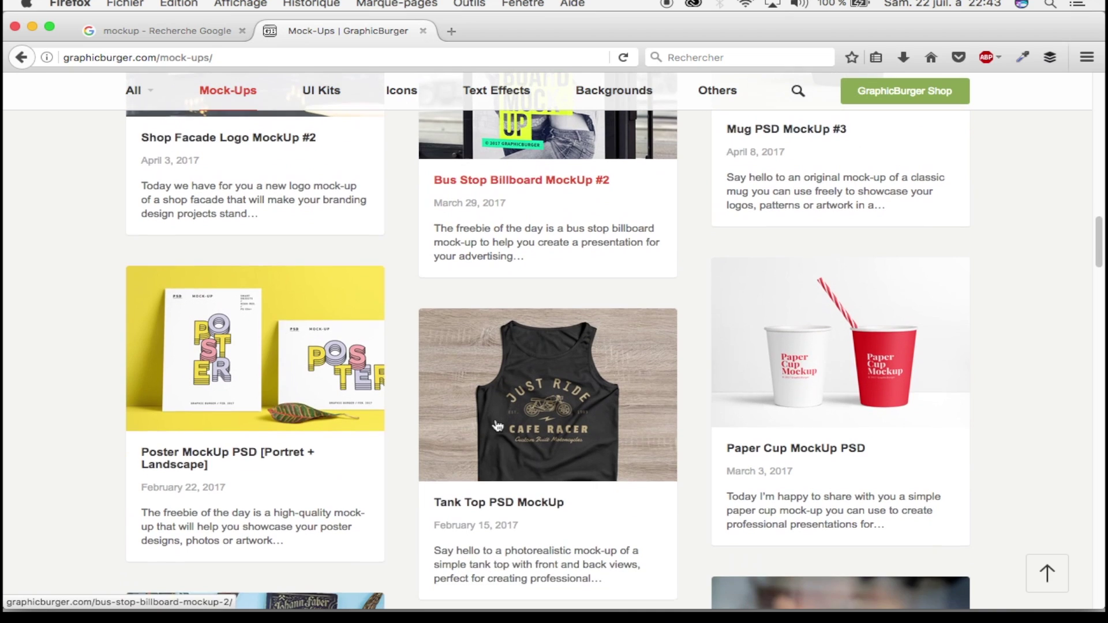
{"action": "scroll", "coordinate": [498, 426], "scroll_direction": "down", "scroll_amount": 3}
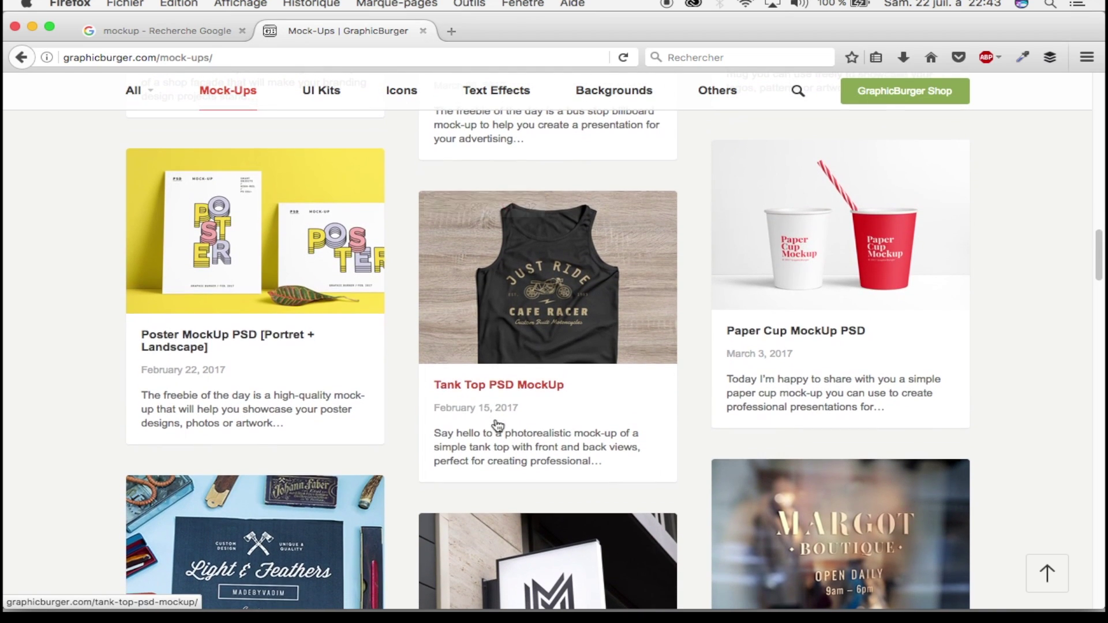
{"action": "scroll", "coordinate": [497, 426], "scroll_direction": "down", "scroll_amount": 3}
{"action": "scroll", "coordinate": [497, 425], "scroll_direction": "down", "scroll_amount": 4}
{"action": "scroll", "coordinate": [497, 426], "scroll_direction": "down", "scroll_amount": 1}
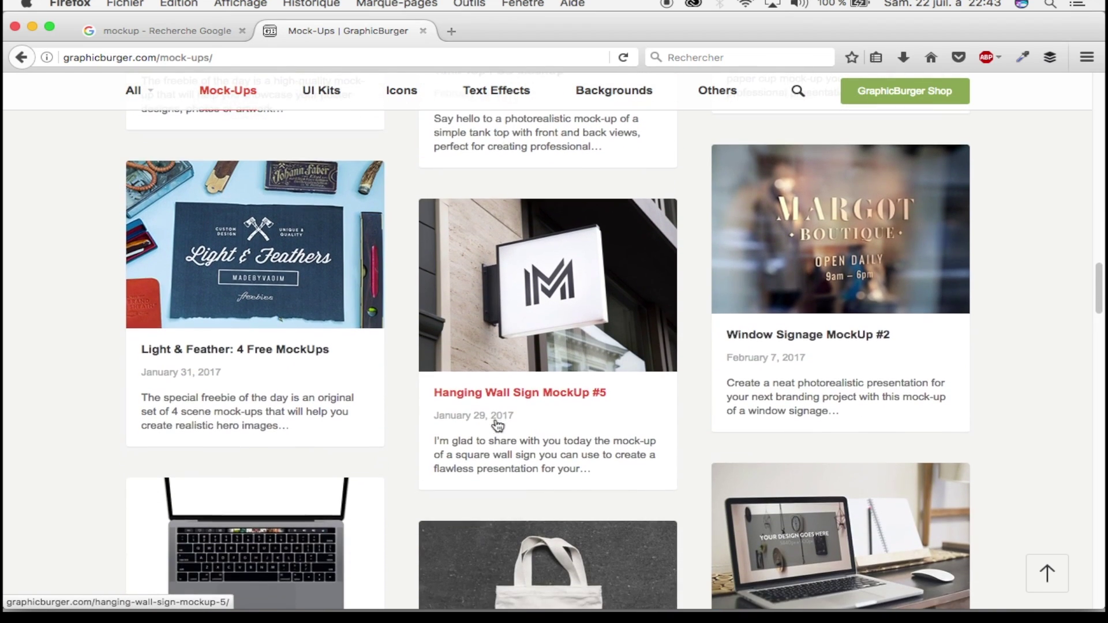
{"action": "scroll", "coordinate": [497, 425], "scroll_direction": "down", "scroll_amount": 2}
{"action": "scroll", "coordinate": [497, 425], "scroll_direction": "down", "scroll_amount": 1}
{"action": "scroll", "coordinate": [497, 426], "scroll_direction": "down", "scroll_amount": 4}
{"action": "scroll", "coordinate": [498, 425], "scroll_direction": "down", "scroll_amount": 1}
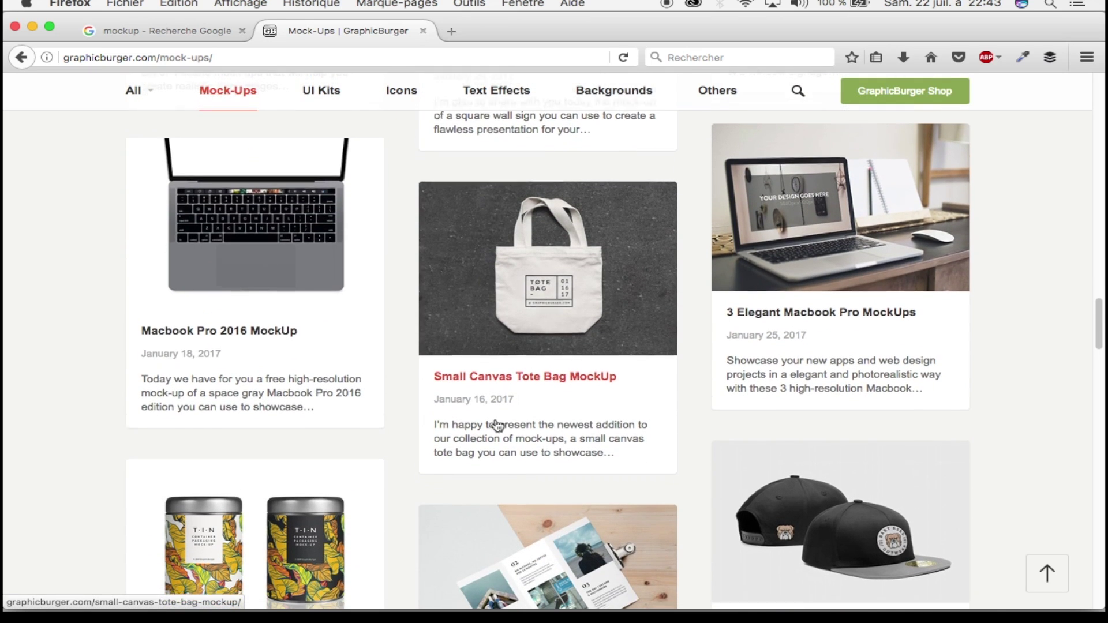
{"action": "scroll", "coordinate": [497, 426], "scroll_direction": "down", "scroll_amount": 3}
{"action": "scroll", "coordinate": [498, 426], "scroll_direction": "down", "scroll_amount": 3}
{"action": "scroll", "coordinate": [498, 425], "scroll_direction": "down", "scroll_amount": 3}
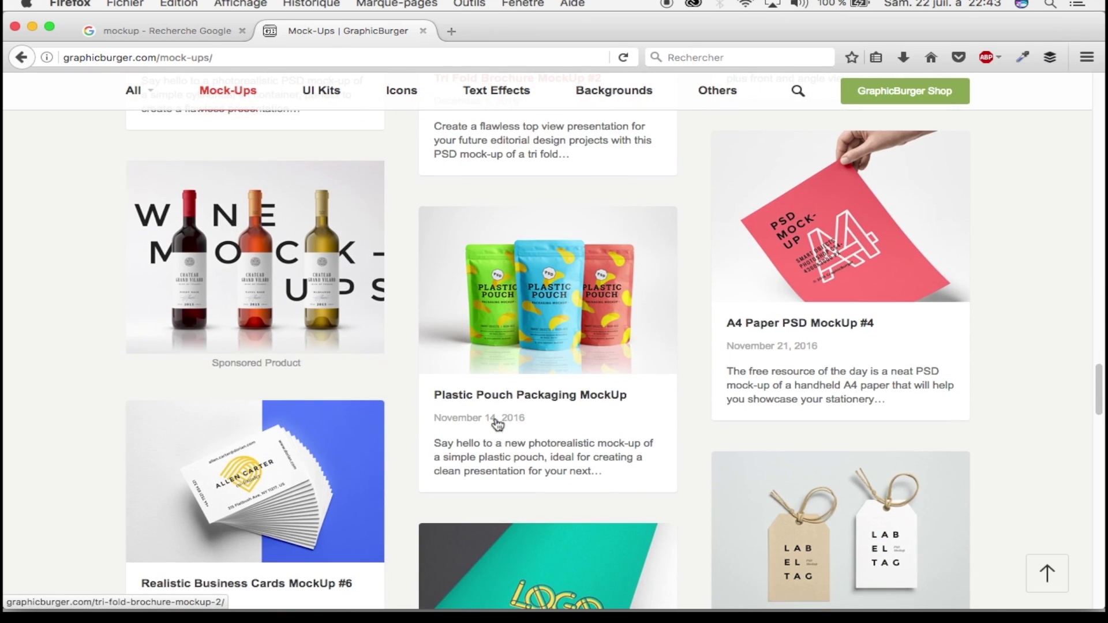
{"action": "scroll", "coordinate": [498, 425], "scroll_direction": "down", "scroll_amount": 4}
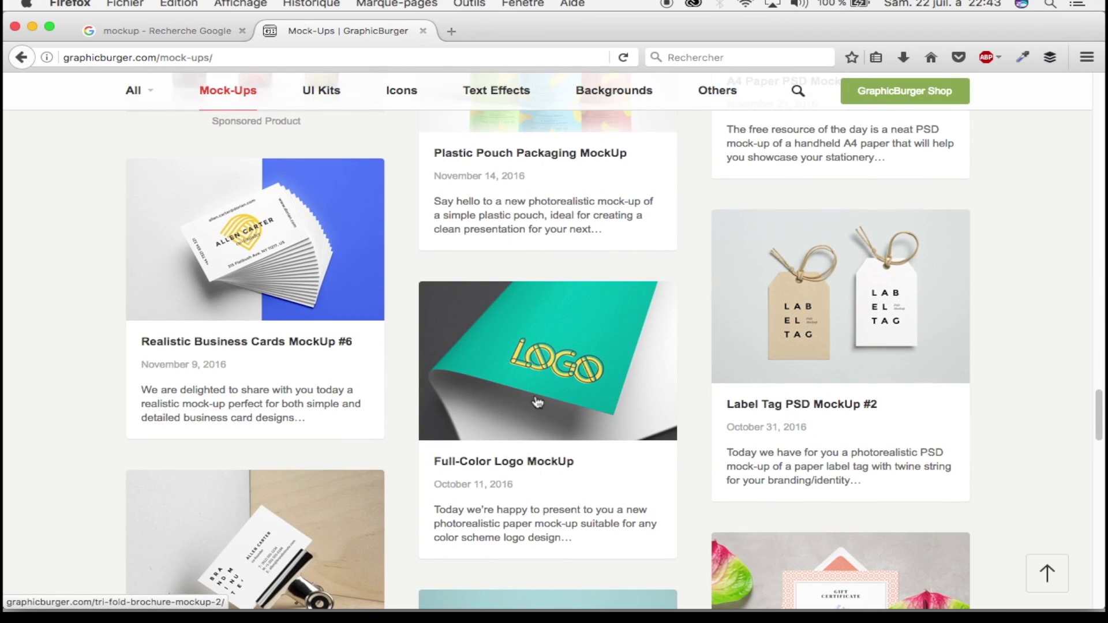
{"action": "scroll", "coordinate": [537, 402], "scroll_direction": "down", "scroll_amount": 4}
{"action": "scroll", "coordinate": [537, 402], "scroll_direction": "up", "scroll_amount": 3}
{"action": "scroll", "coordinate": [537, 403], "scroll_direction": "up", "scroll_amount": 1}
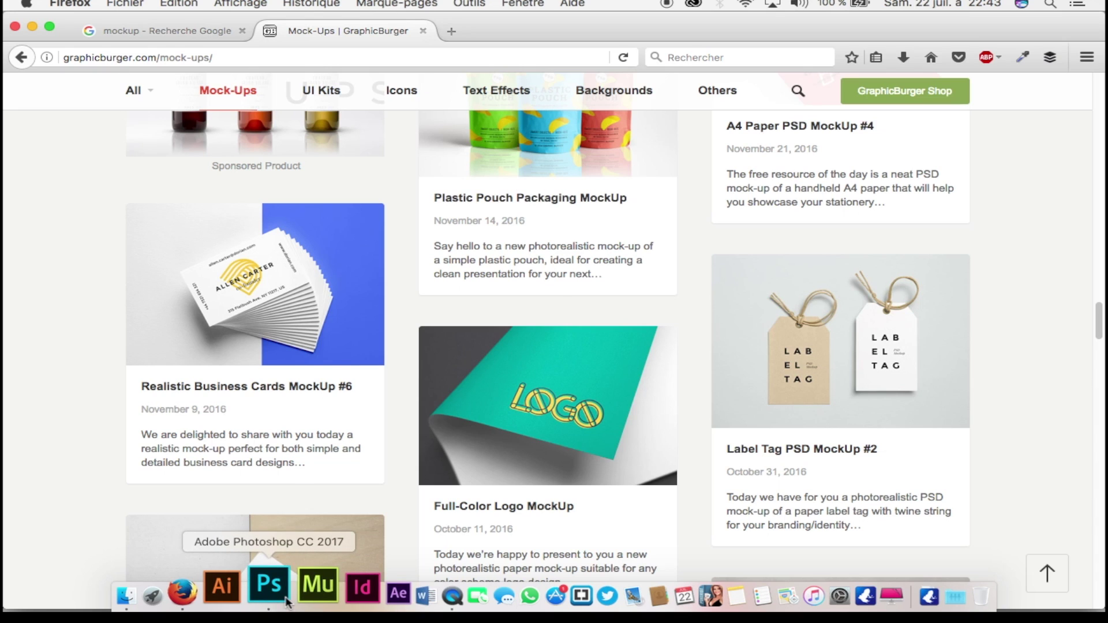
Step: Bring the Full-Color Logo MockUp page's description and download details into view
{"action": "left_click", "coordinate": [286, 601]}
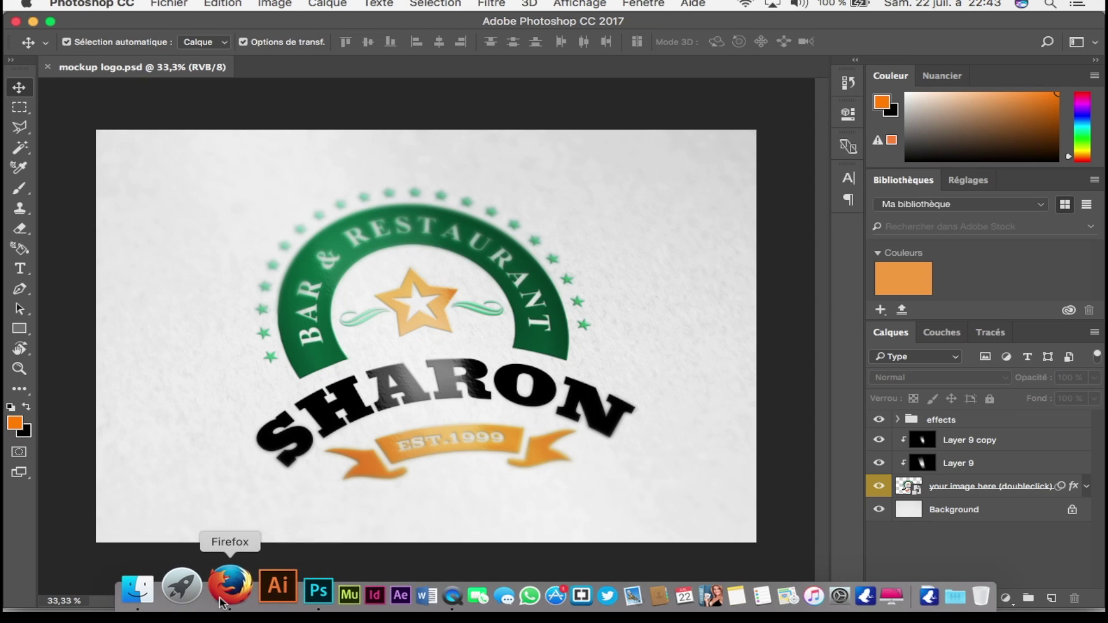
{"action": "left_click", "coordinate": [221, 600]}
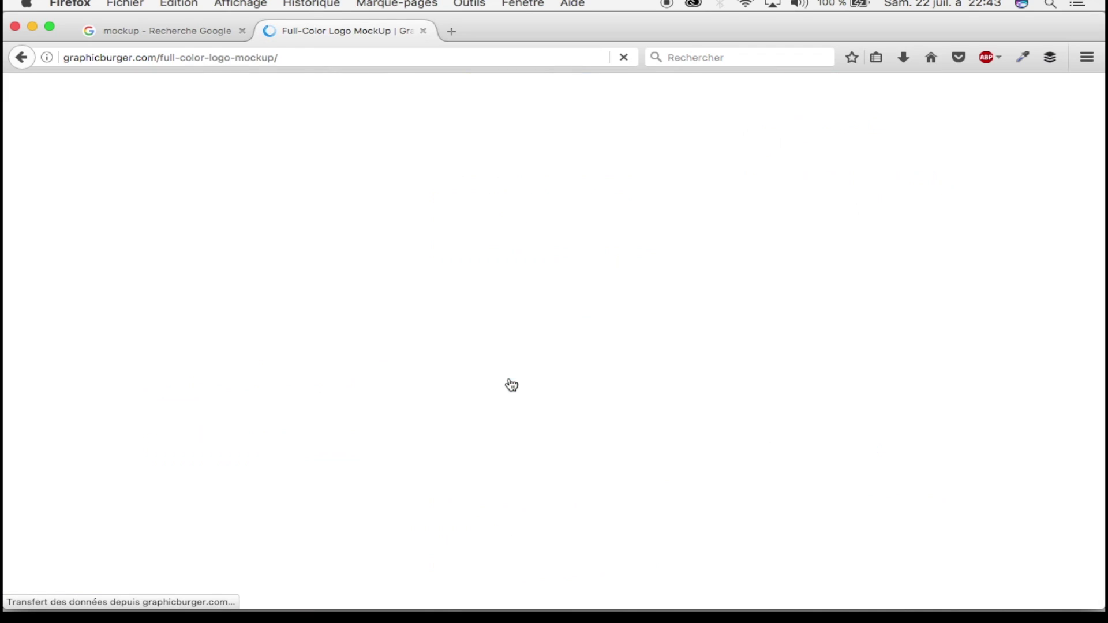
{"action": "scroll", "coordinate": [510, 383], "scroll_direction": "down", "scroll_amount": 2}
{"action": "scroll", "coordinate": [510, 384], "scroll_direction": "down", "scroll_amount": 5}
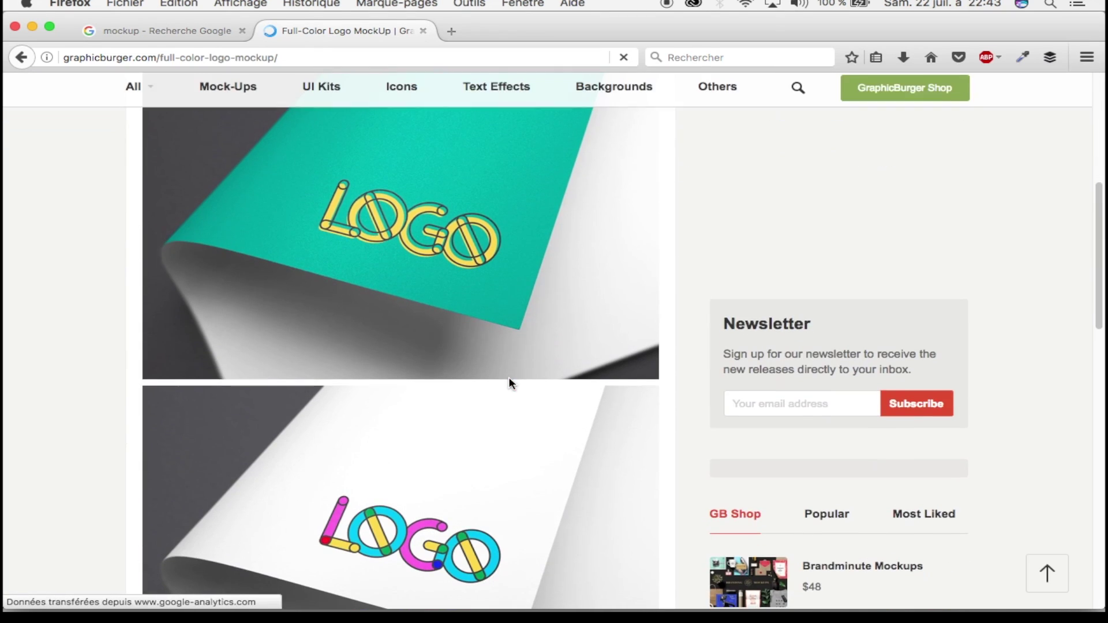
{"action": "scroll", "coordinate": [608, 403], "scroll_direction": "down", "scroll_amount": 10}
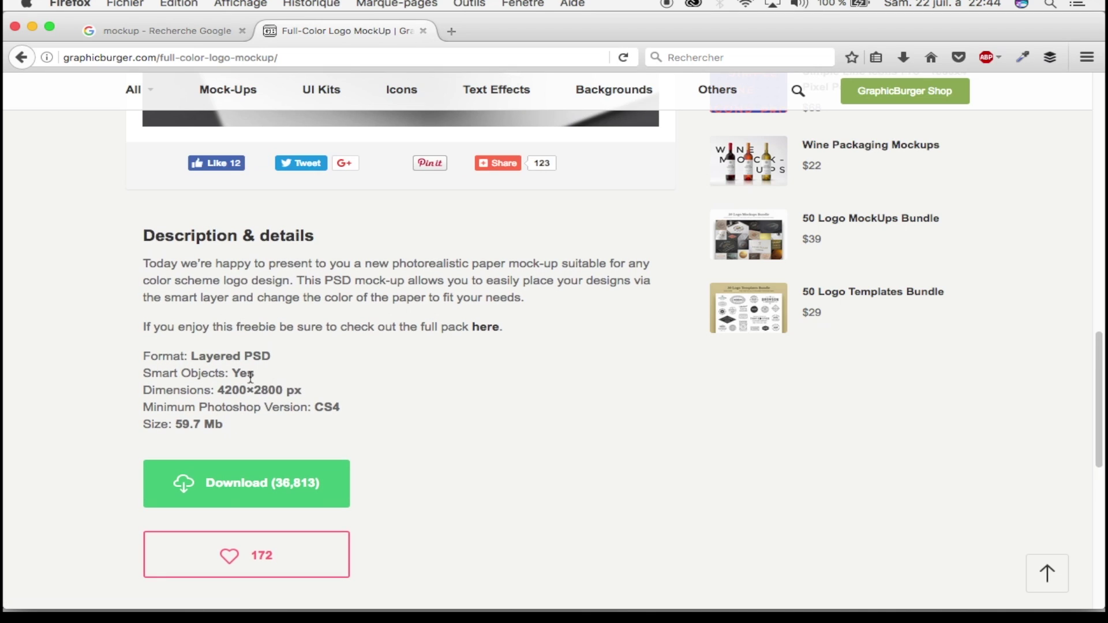
{"action": "mouse_move", "coordinate": [555, 619]}
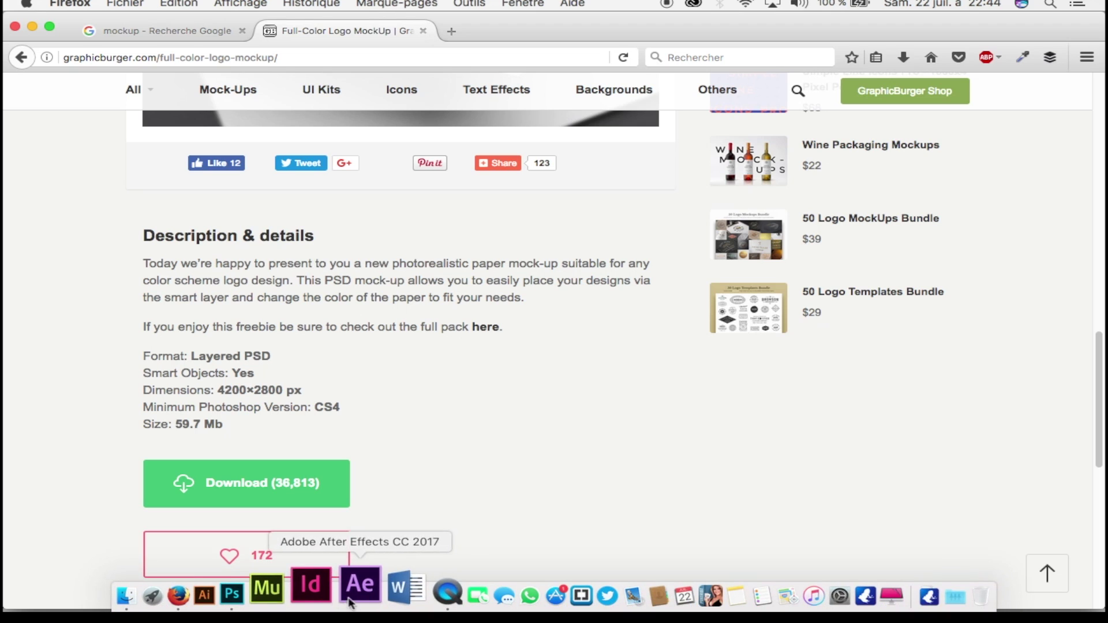
Step: Return to mockup logo.psd and select the 'your image here (doubleclick)' layer
{"action": "left_click", "coordinate": [286, 592]}
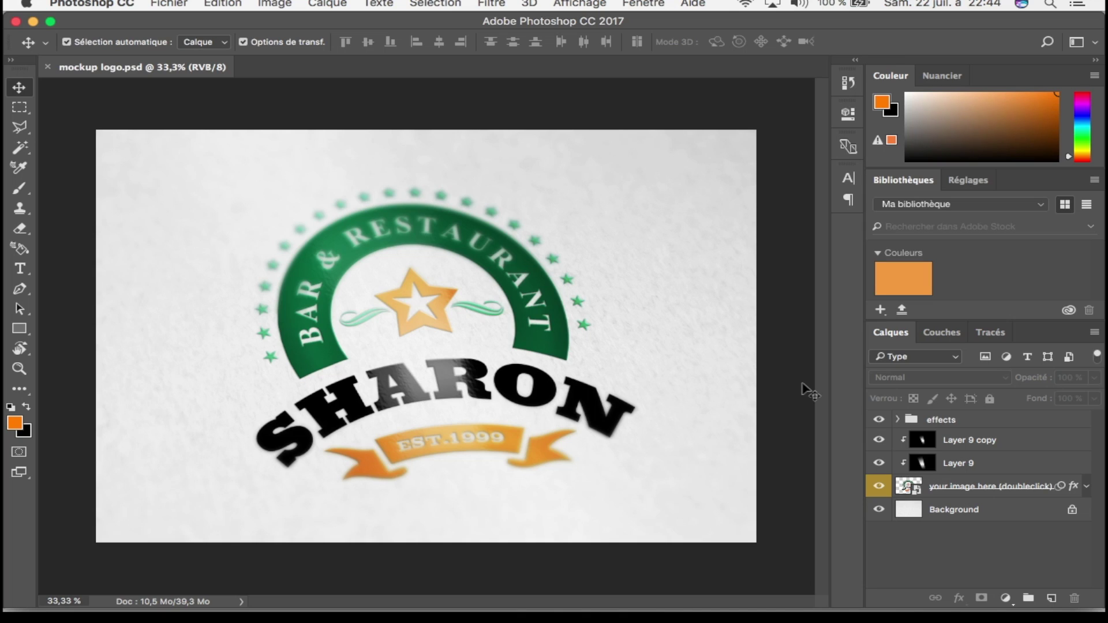
{"action": "left_click", "coordinate": [899, 490]}
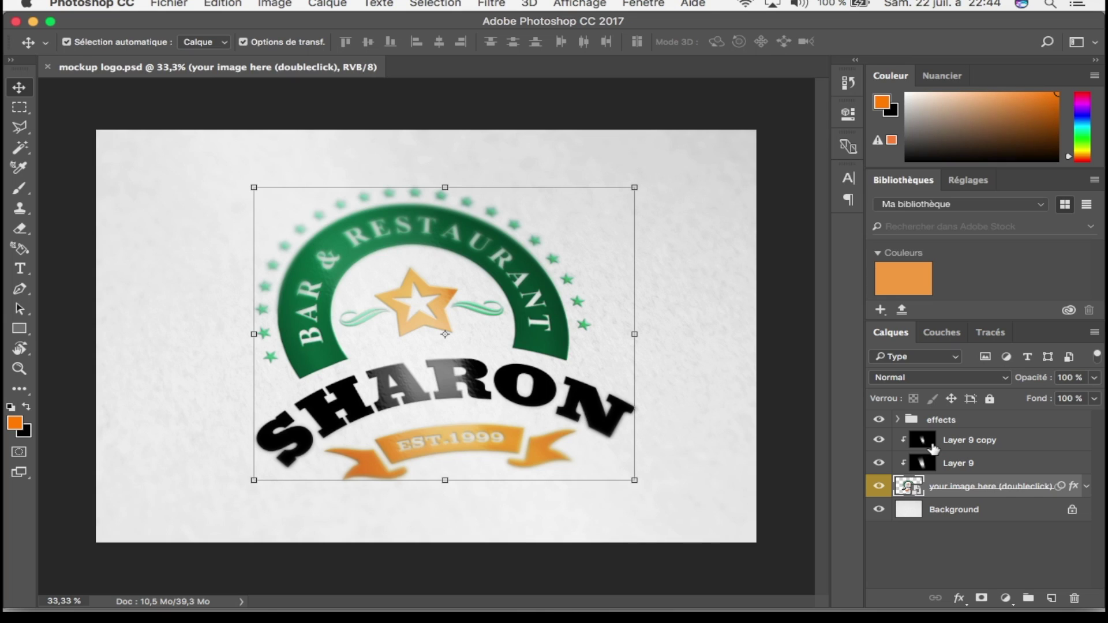
Step: Open the Rectangle 13.psb smart-object contents and leave the sample SHARON logo layer hidden
{"action": "double_click", "coordinate": [909, 489]}
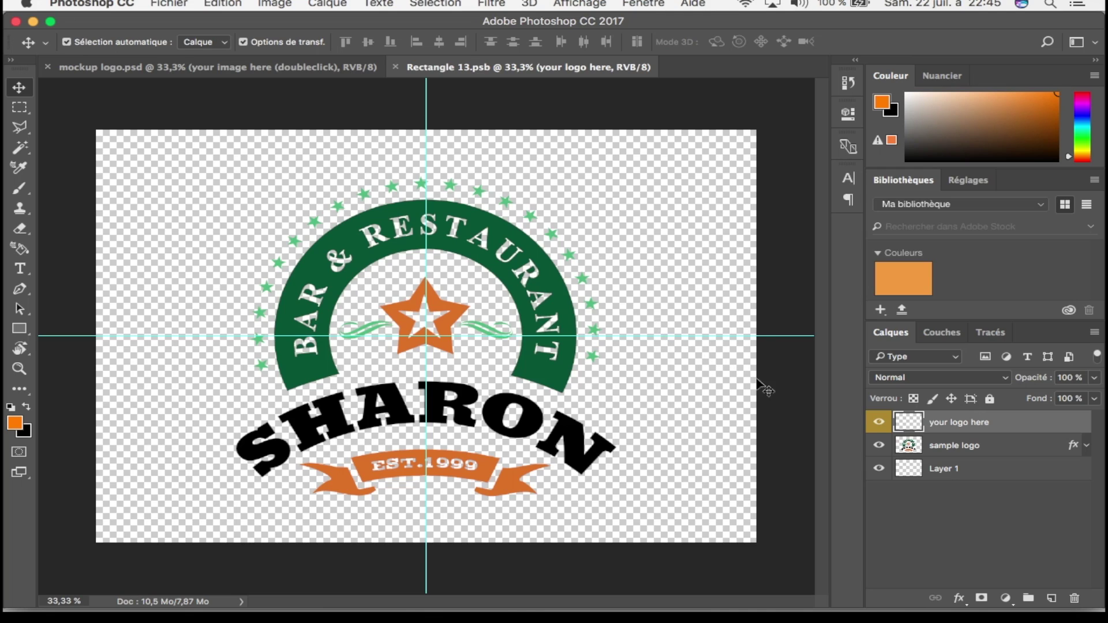
{"action": "left_click", "coordinate": [912, 450]}
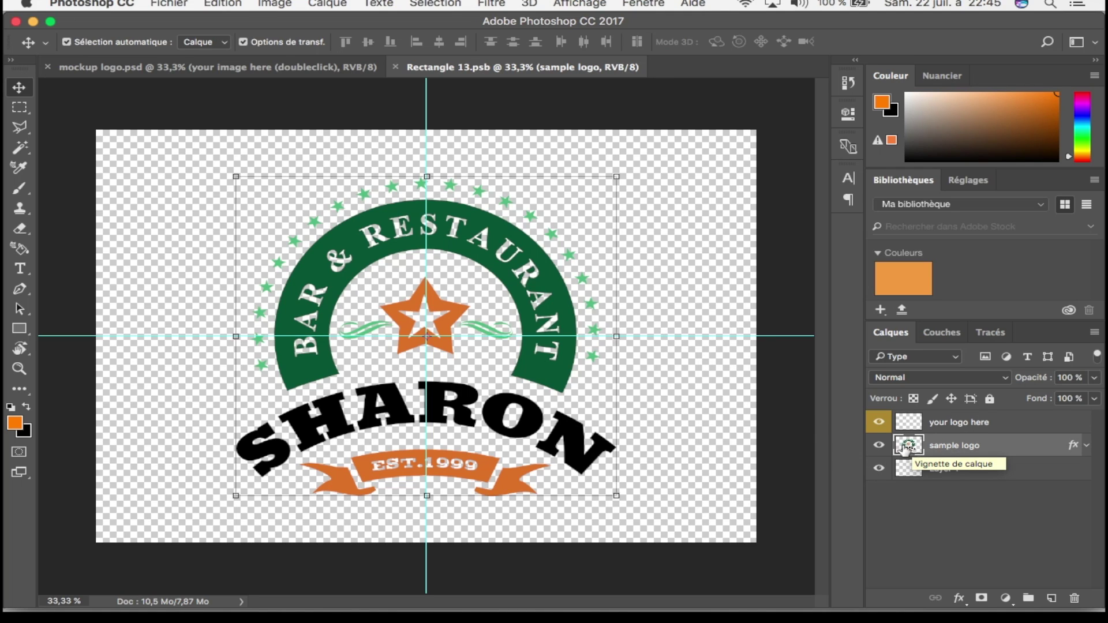
{"action": "left_click", "coordinate": [881, 447]}
{"action": "left_click", "coordinate": [880, 445]}
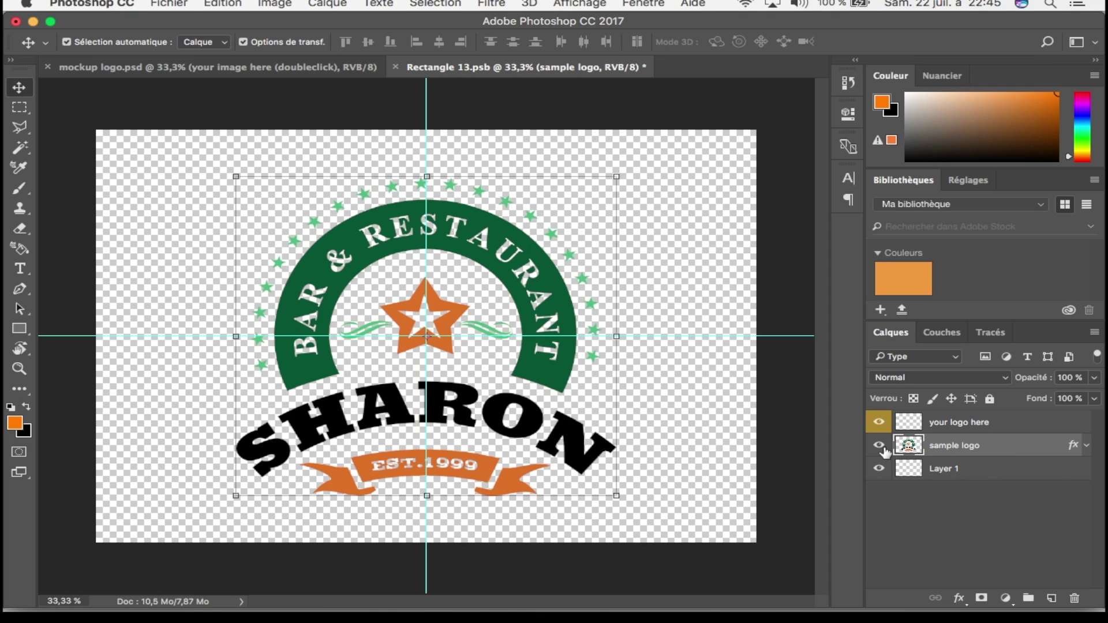
{"action": "left_click", "coordinate": [880, 446]}
{"action": "left_click", "coordinate": [880, 446]}
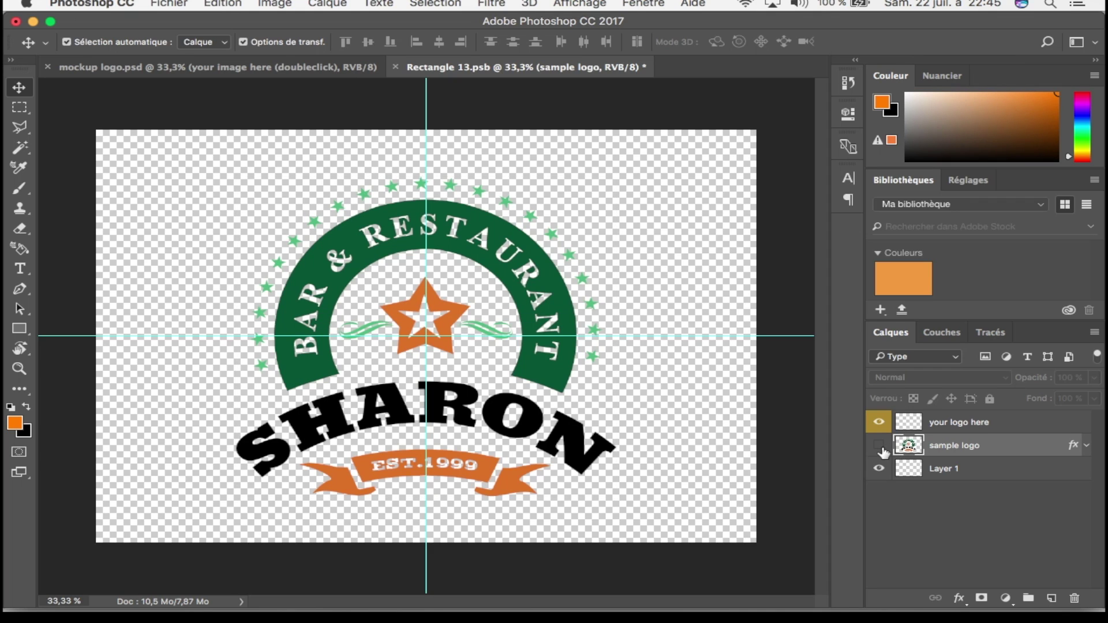
{"action": "left_click", "coordinate": [880, 445]}
{"action": "left_click", "coordinate": [880, 446]}
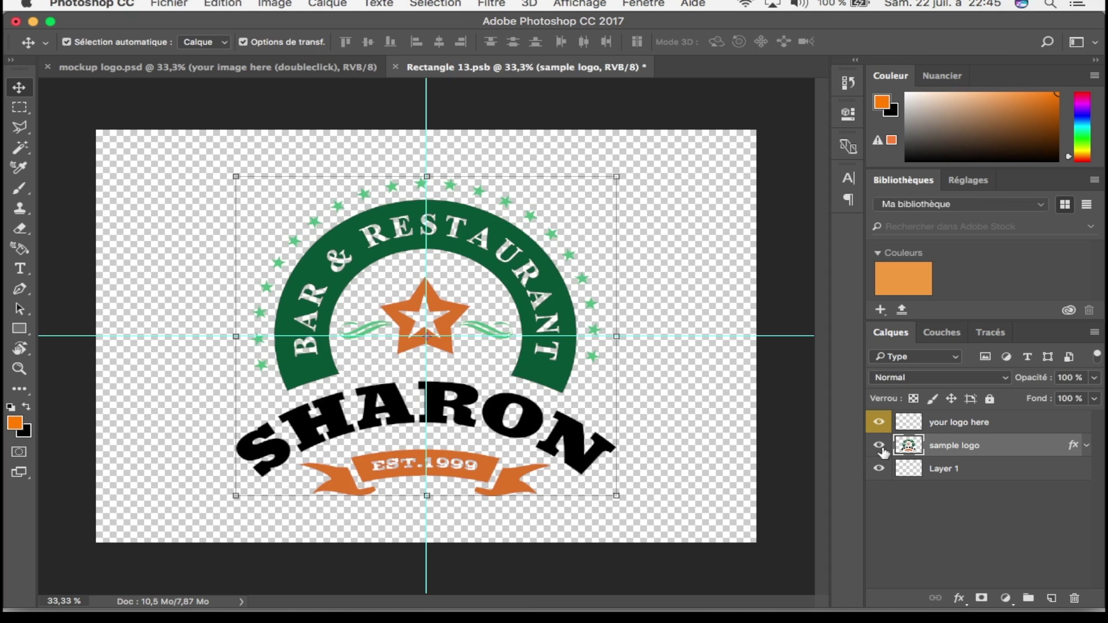
{"action": "left_click", "coordinate": [880, 446]}
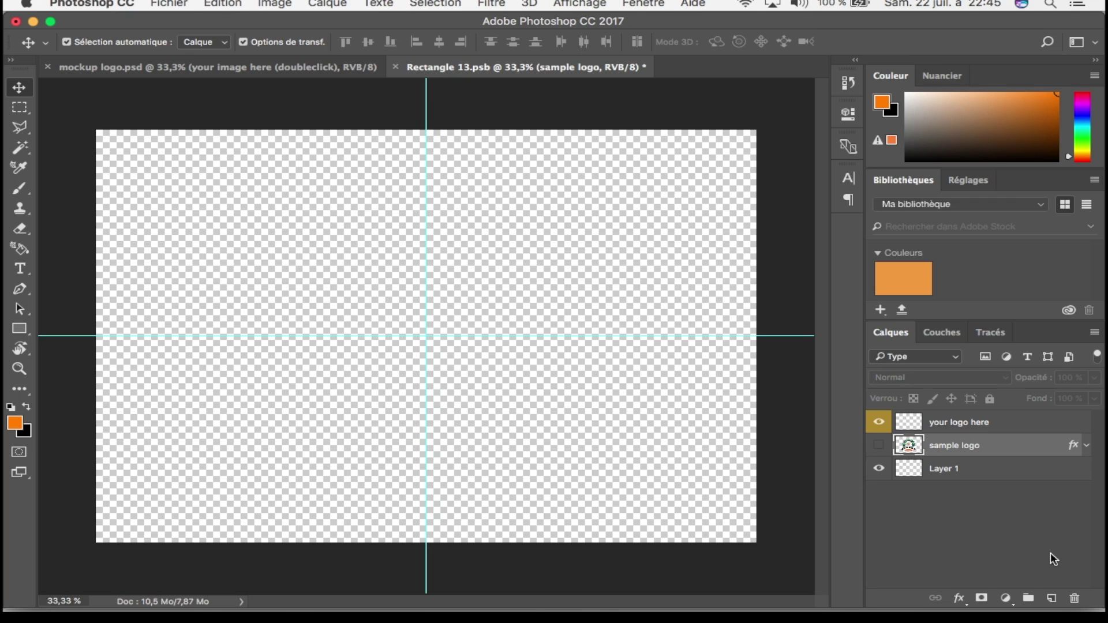
Step: Import and embed logo 1.png, scaled up to about 253% and centred
{"action": "left_click", "coordinate": [178, 5]}
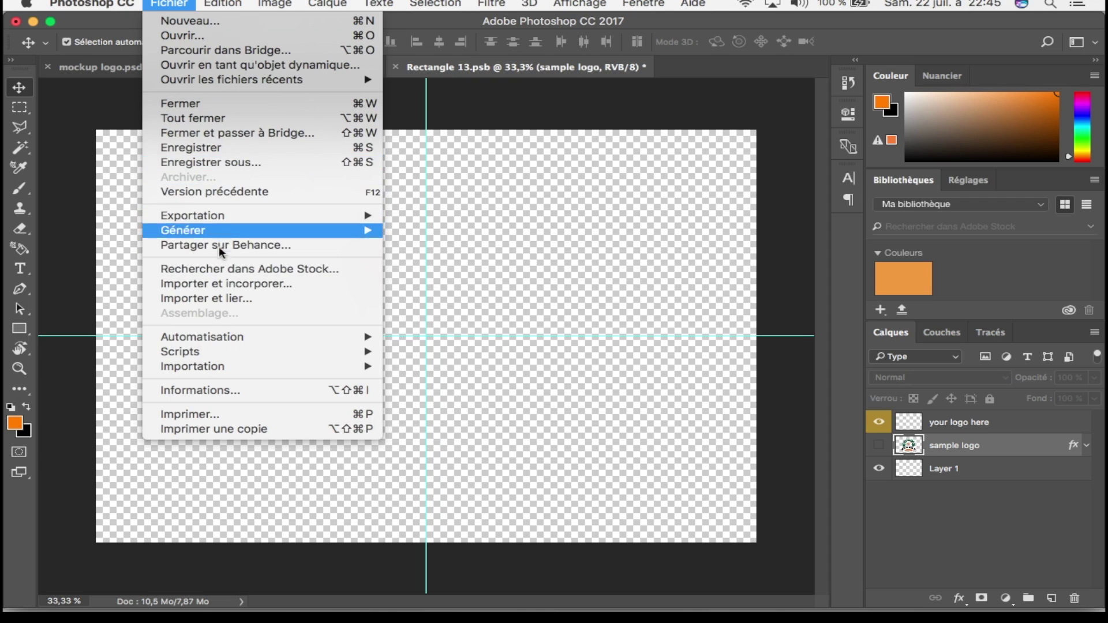
{"action": "left_click", "coordinate": [218, 284]}
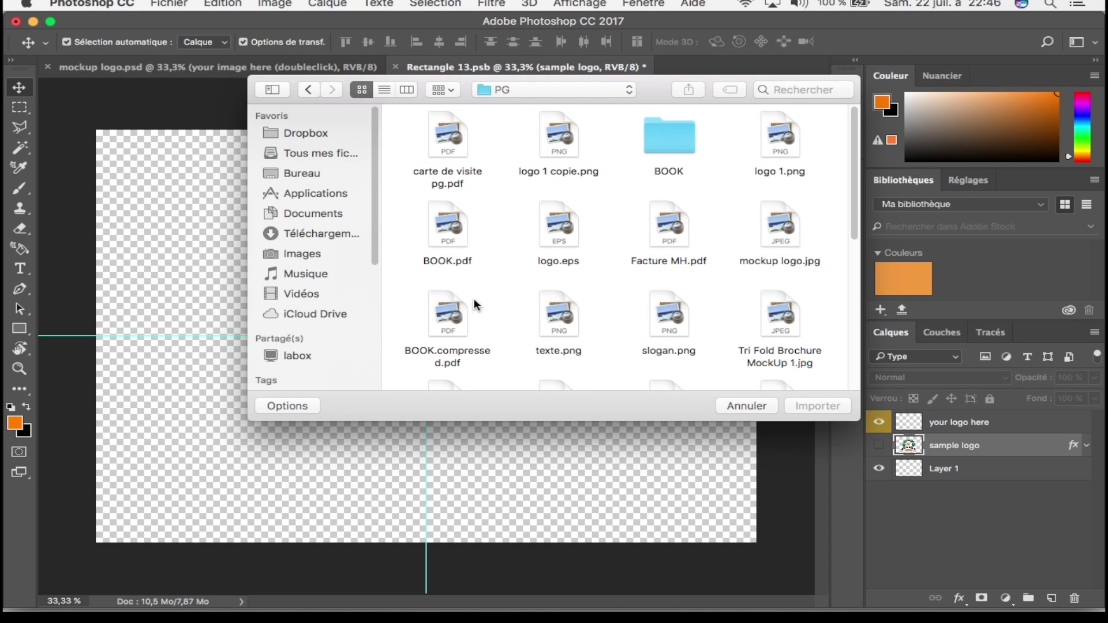
{"action": "left_click", "coordinate": [791, 148]}
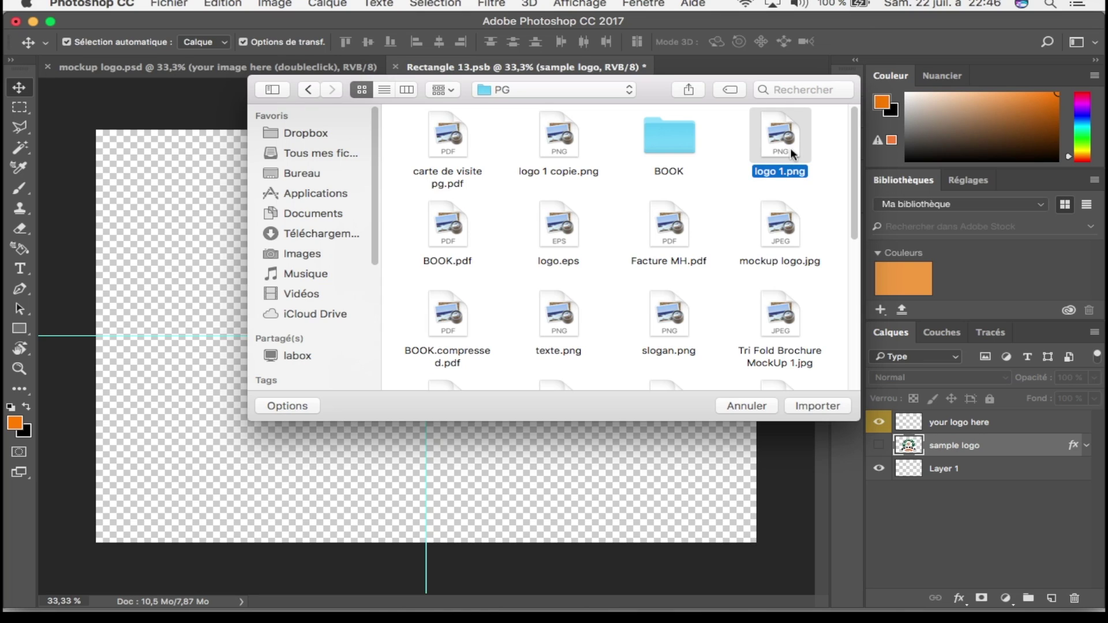
{"action": "left_click", "coordinate": [807, 407]}
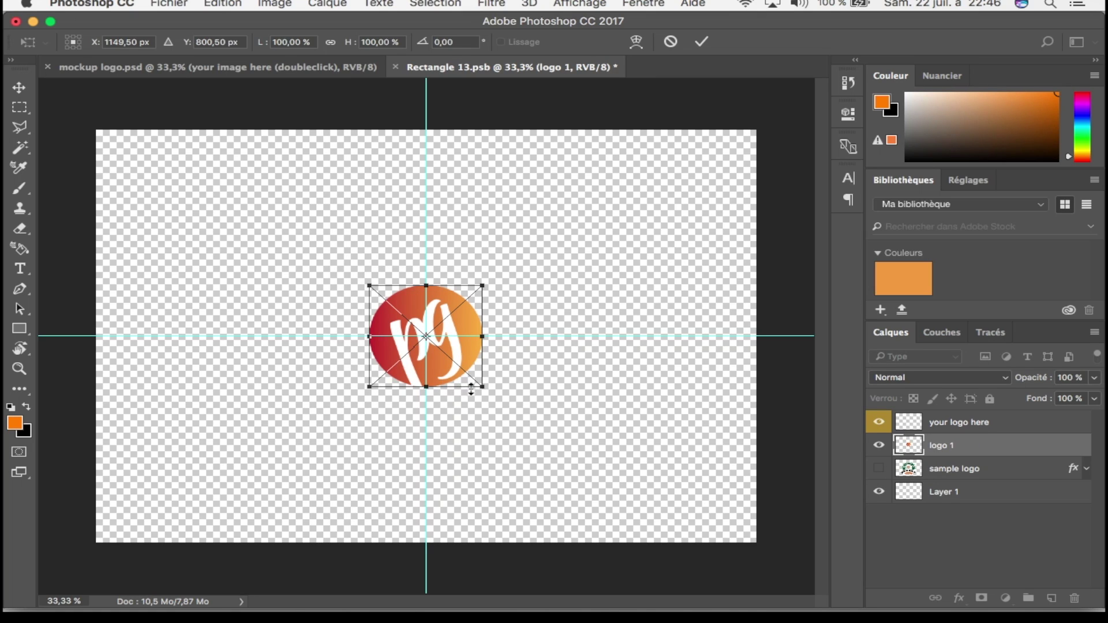
{"action": "mouse_move", "coordinate": [483, 389]}
{"action": "left_mouse_down"}
{"action": "mouse_move", "coordinate": [591, 511]}
{"action": "mouse_move", "coordinate": [564, 472]}
{"action": "left_mouse_up"}
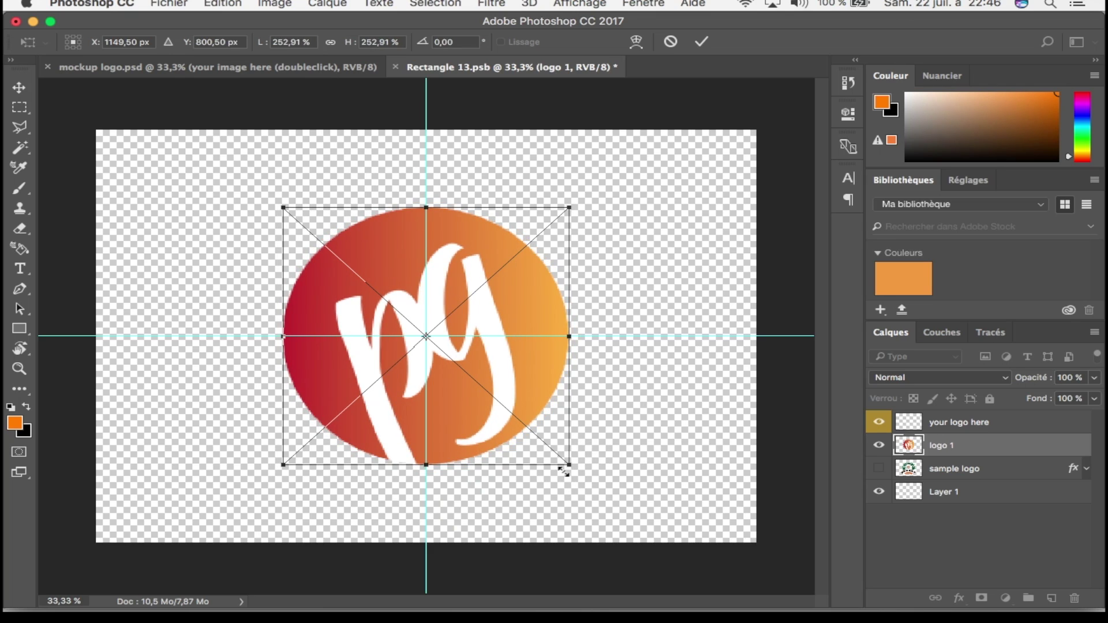
{"action": "key", "text": "Return"}
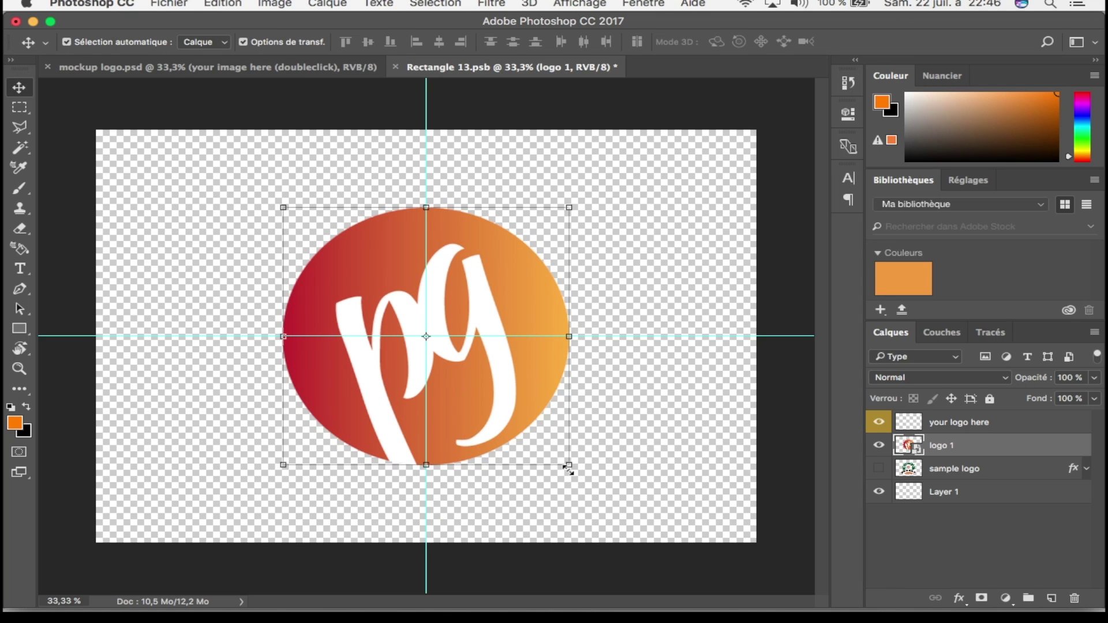
Step: Open and close the Fichier menu without choosing a command
{"action": "left_click", "coordinate": [166, 3]}
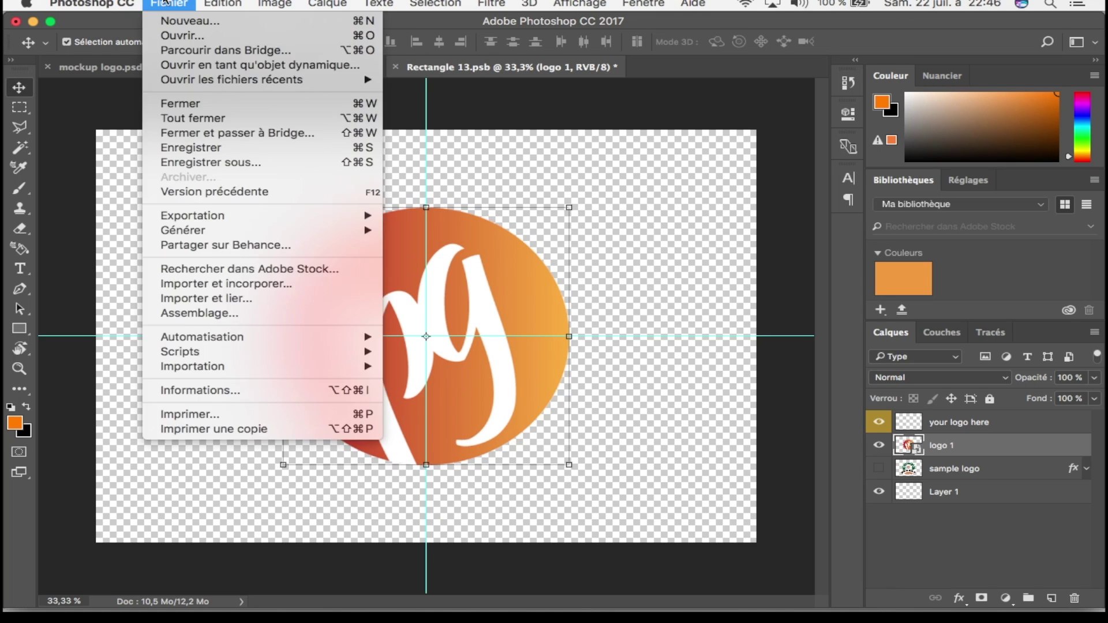
{"action": "left_click", "coordinate": [462, 350]}
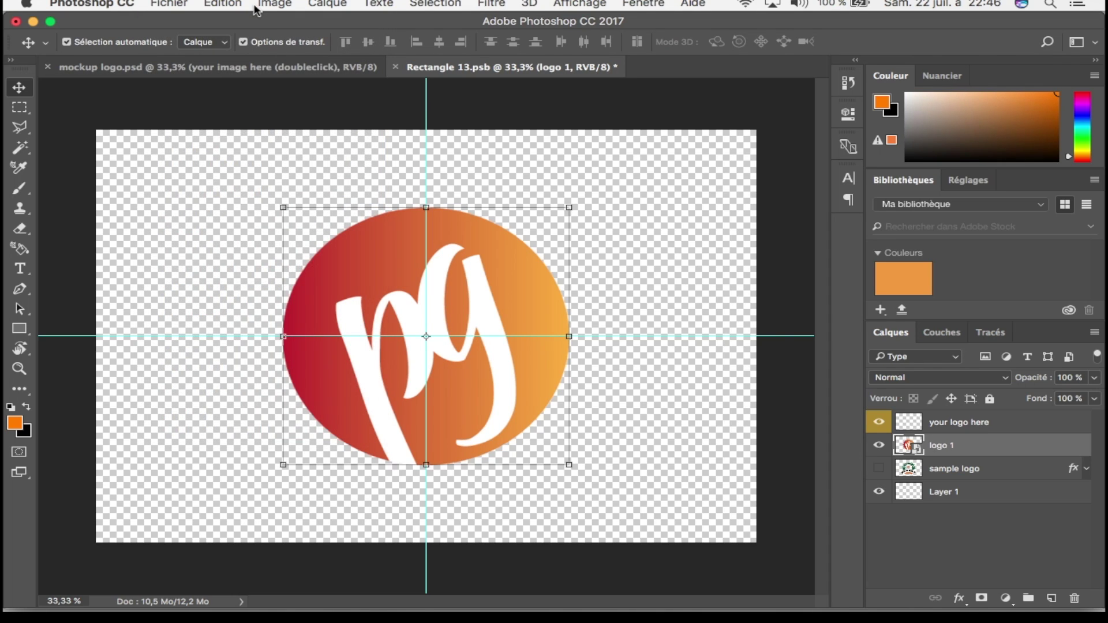
{"action": "left_click", "coordinate": [182, 2]}
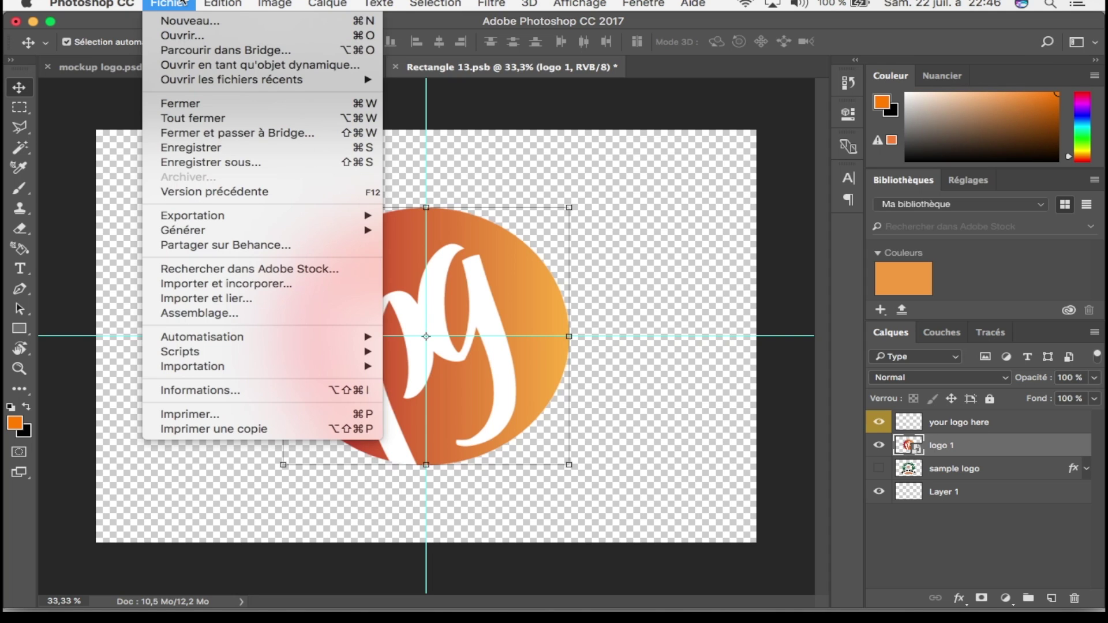
{"action": "left_click", "coordinate": [563, 289]}
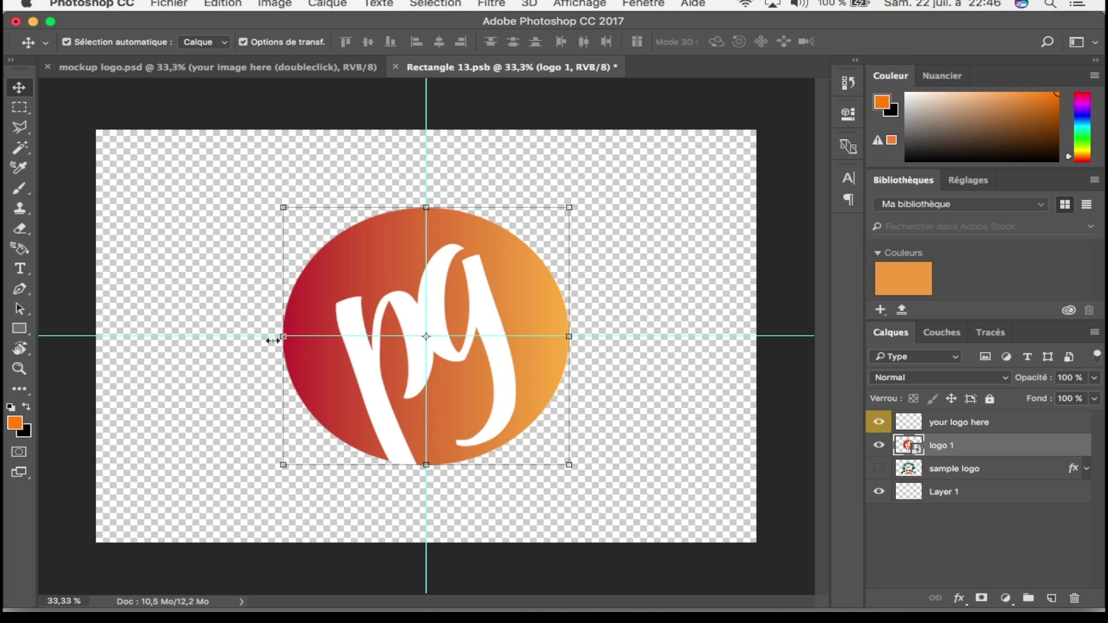
Step: Try deleting the white pg letters with the Magic Wand, dismiss the smart-object error, and deselect
{"action": "left_click", "coordinate": [20, 148]}
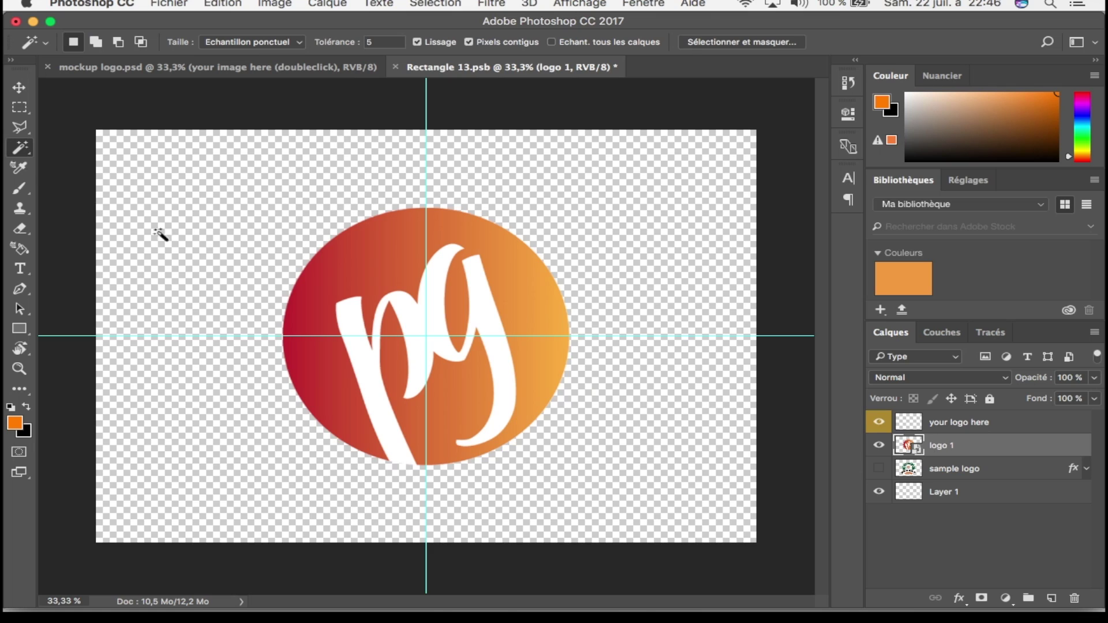
{"action": "left_click", "coordinate": [406, 317]}
{"action": "key", "text": "BackSpace"}
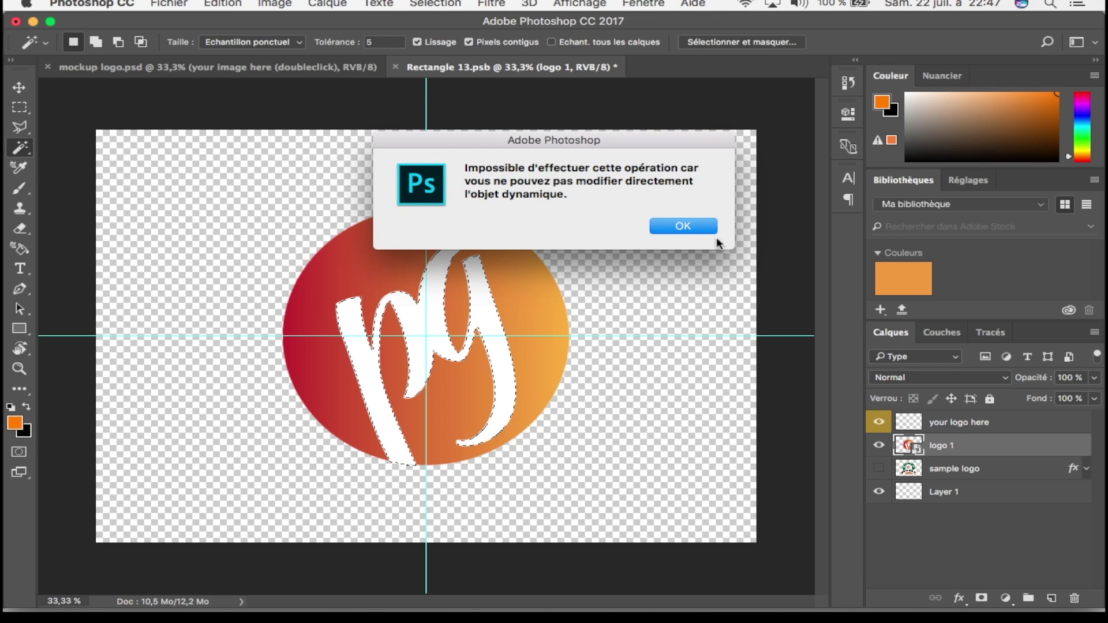
{"action": "left_click", "coordinate": [692, 225]}
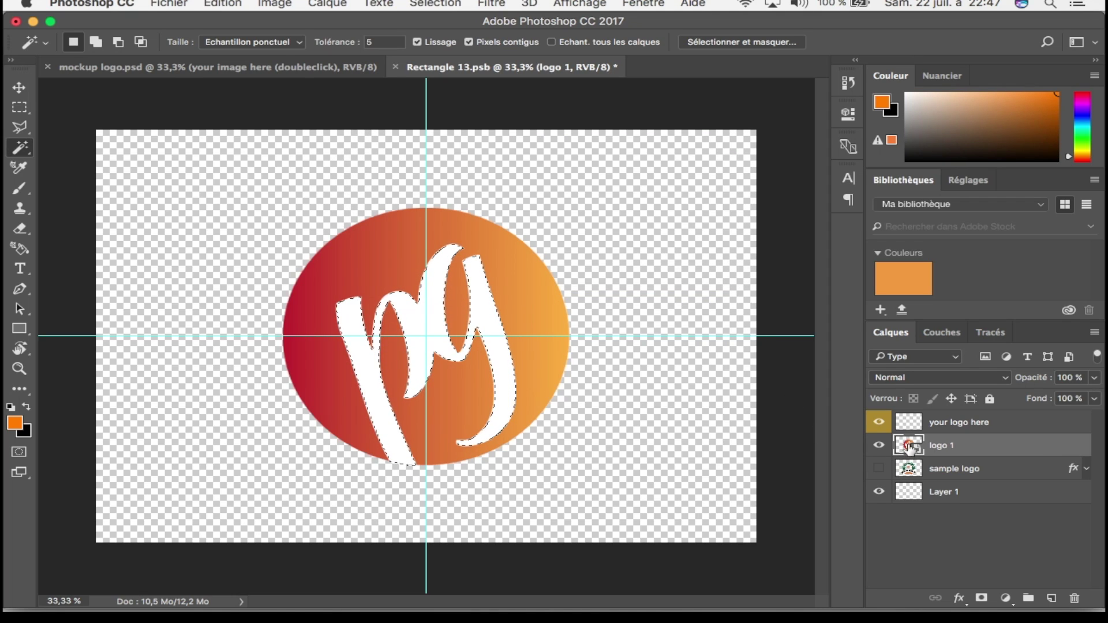
{"action": "key", "text": "super+d"}
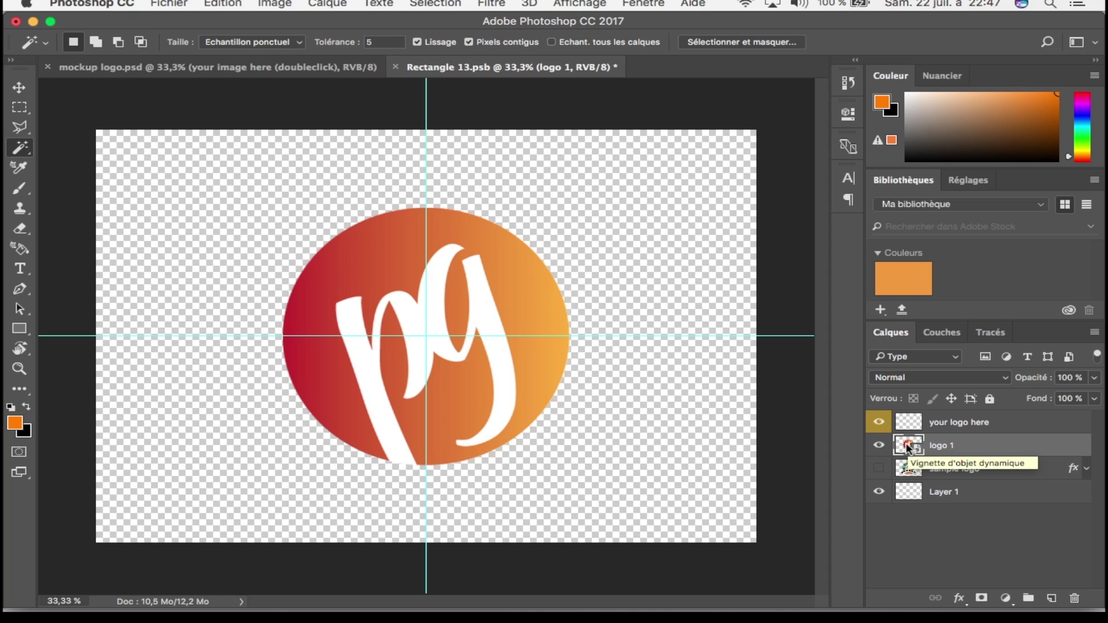
Step: Rasterize the logo 1 layer with Pixelliser le calque
{"action": "right_click", "coordinate": [908, 447]}
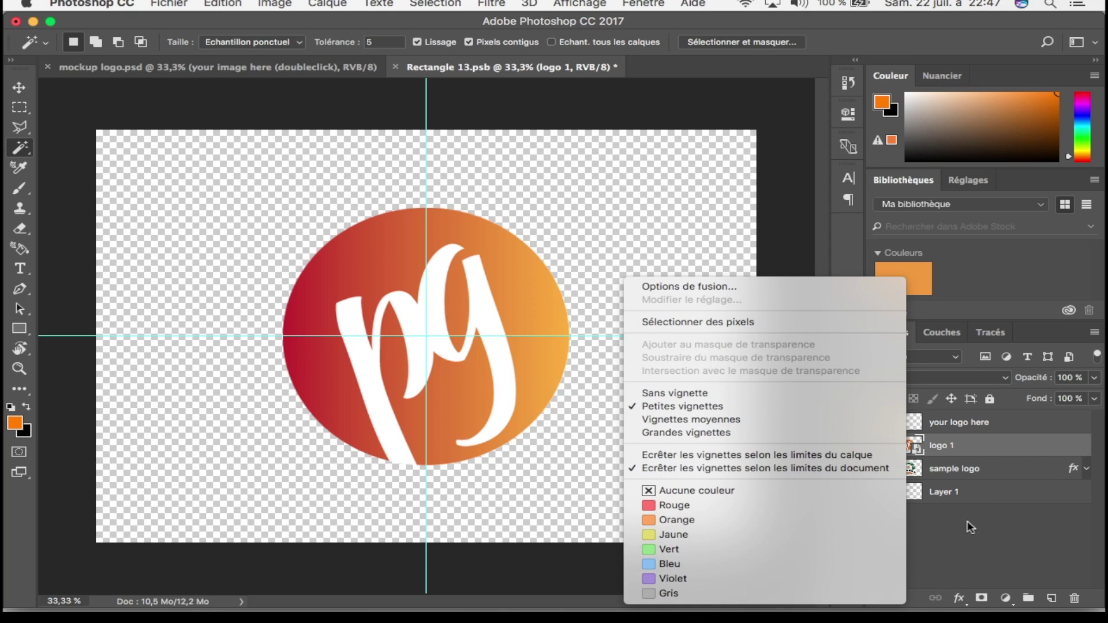
{"action": "left_click", "coordinate": [963, 457]}
{"action": "right_click", "coordinate": [961, 448]}
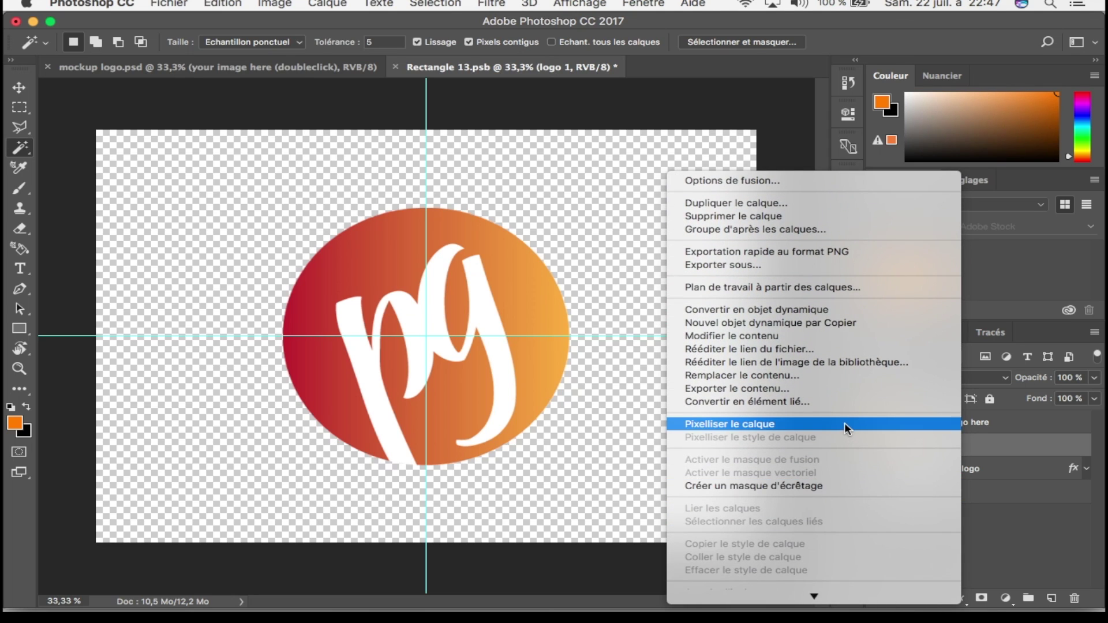
{"action": "left_click", "coordinate": [844, 422]}
{"action": "right_click", "coordinate": [964, 448]}
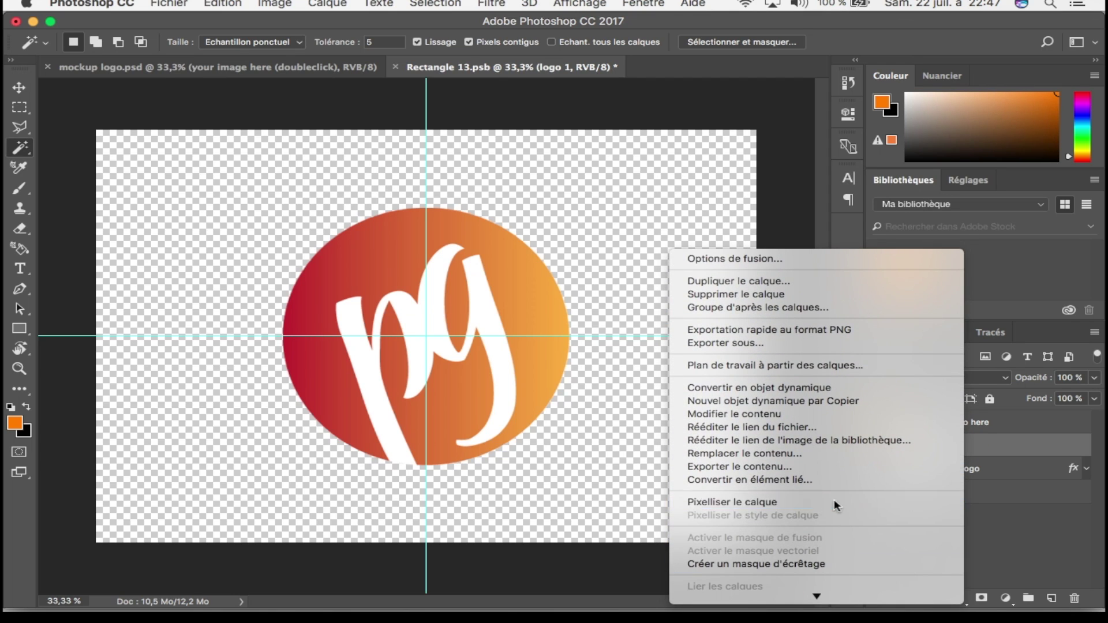
{"action": "left_click", "coordinate": [835, 505]}
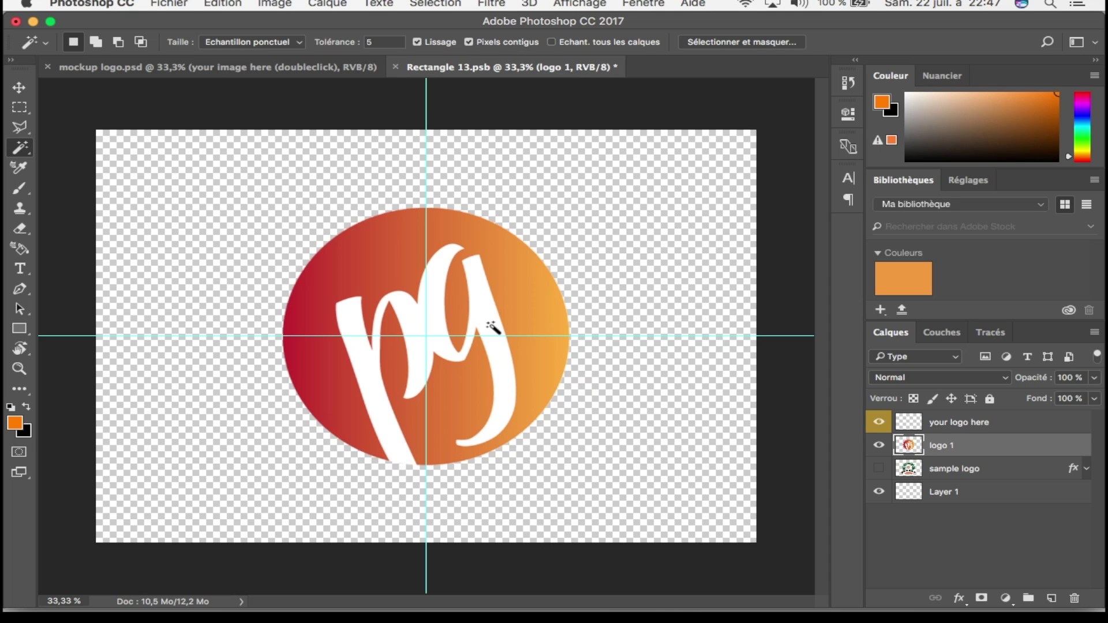
Step: Cut the white pg letters out with the Magic Wand so they become transparent
{"action": "left_click", "coordinate": [491, 325]}
{"action": "key", "text": "Delete"}
{"action": "key", "text": "ctrl+d"}
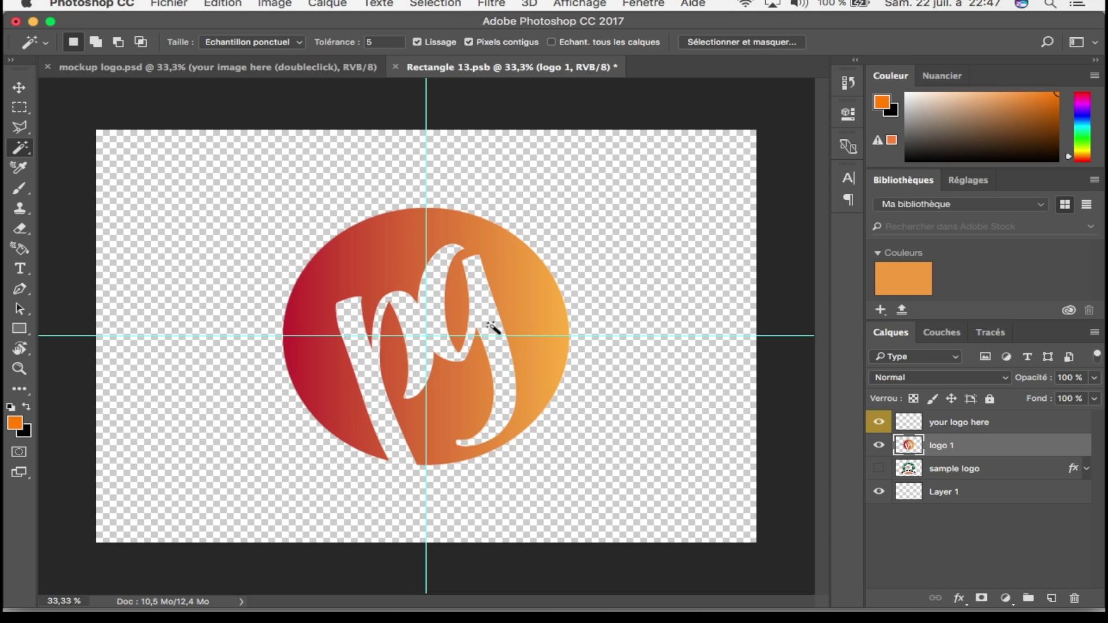
{"action": "left_click", "coordinate": [19, 87]}
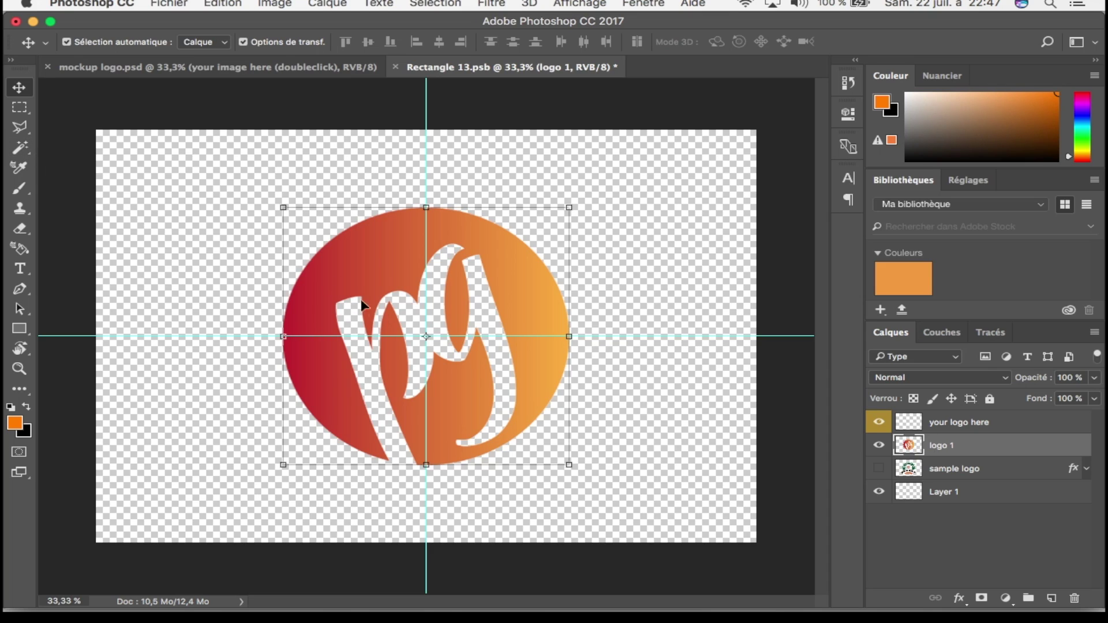
Step: Save Rectangle 13.psb with Fichier > Enregistrer and switch to the mockup logo.psd tab
{"action": "left_click", "coordinate": [21, 149]}
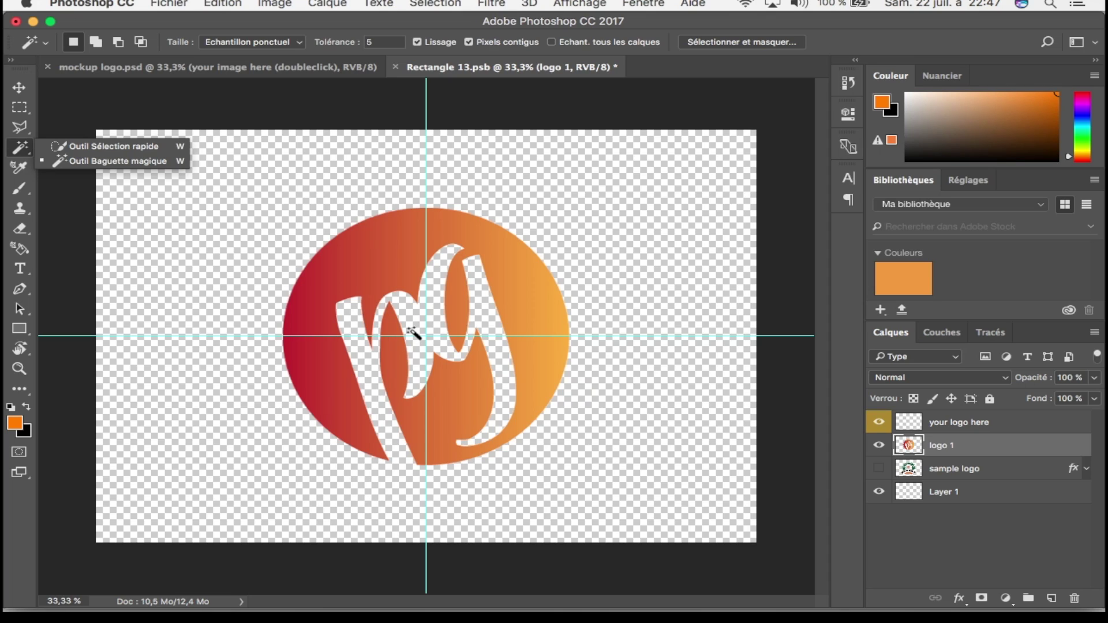
{"action": "left_click", "coordinate": [19, 86]}
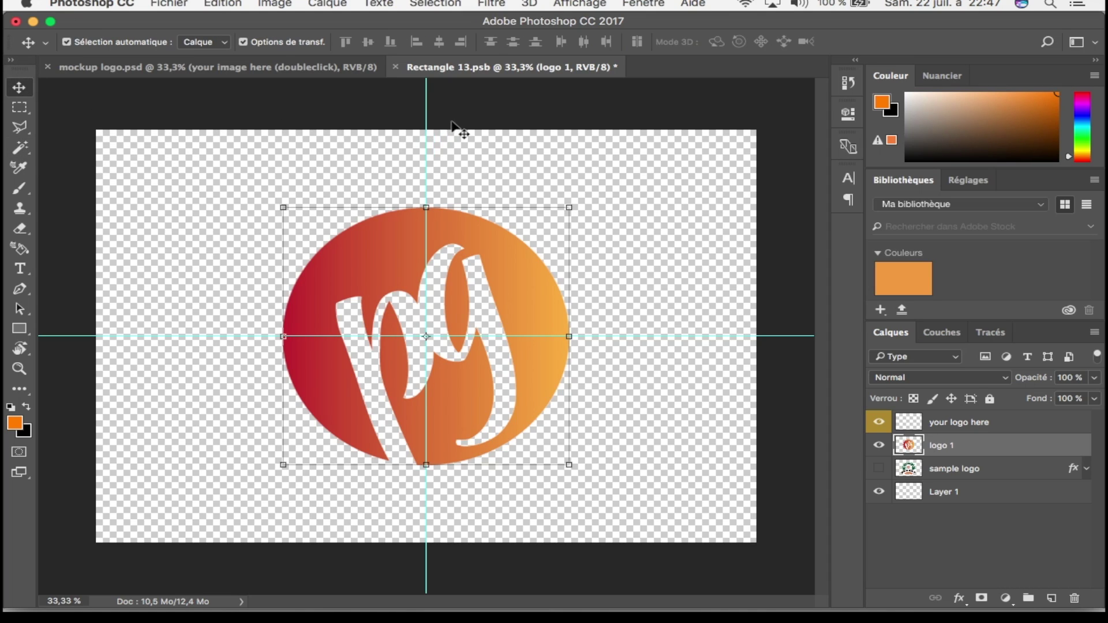
{"action": "left_click", "coordinate": [470, 109]}
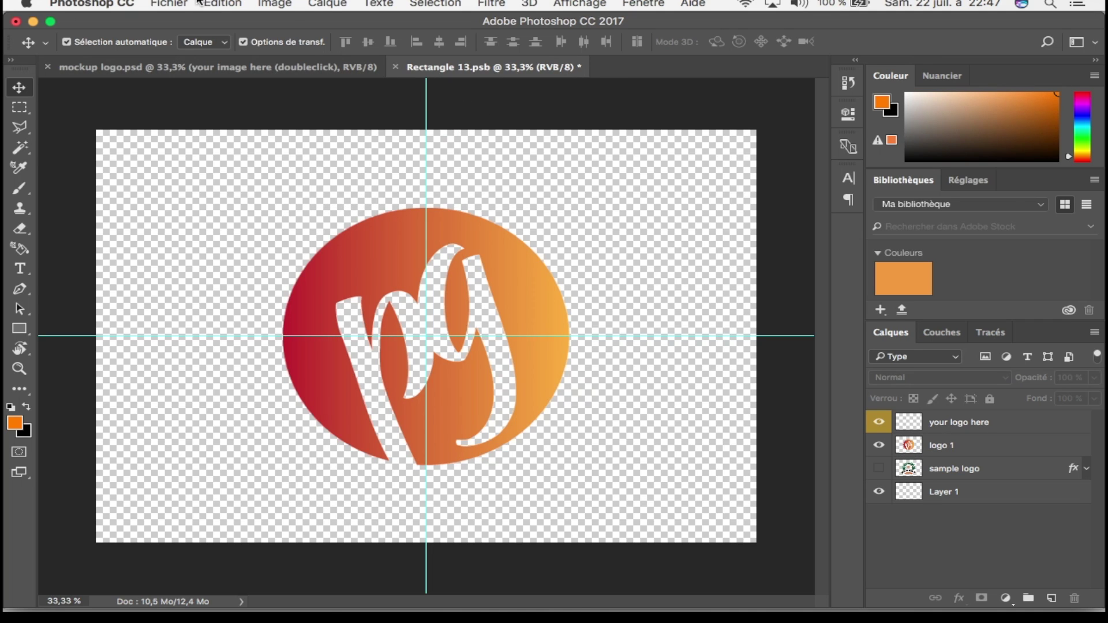
{"action": "left_click", "coordinate": [169, 5]}
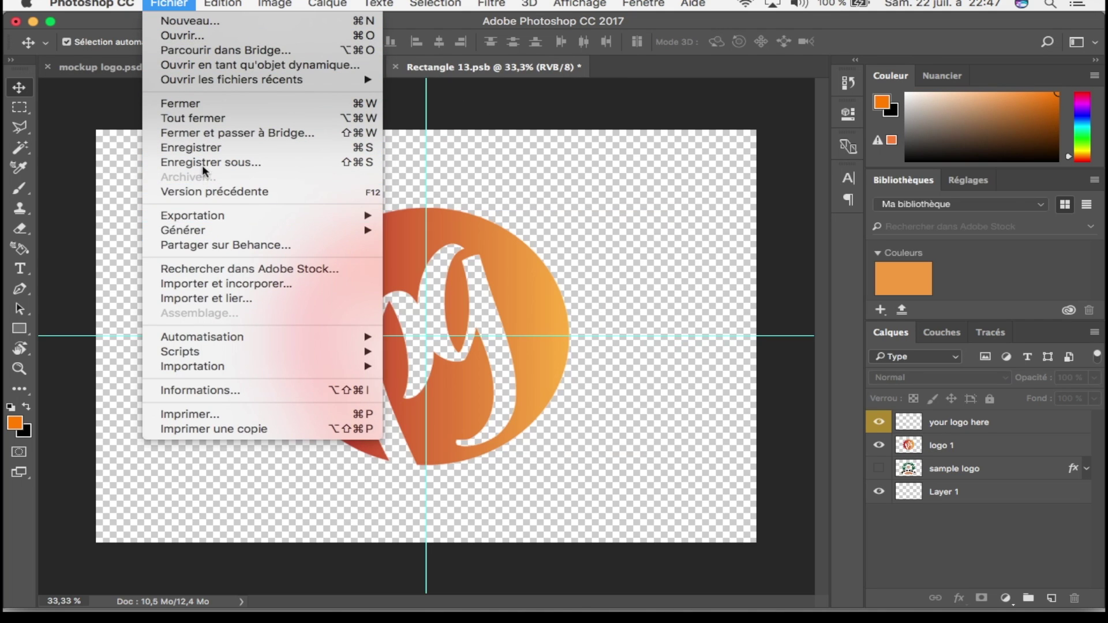
{"action": "left_click", "coordinate": [206, 148]}
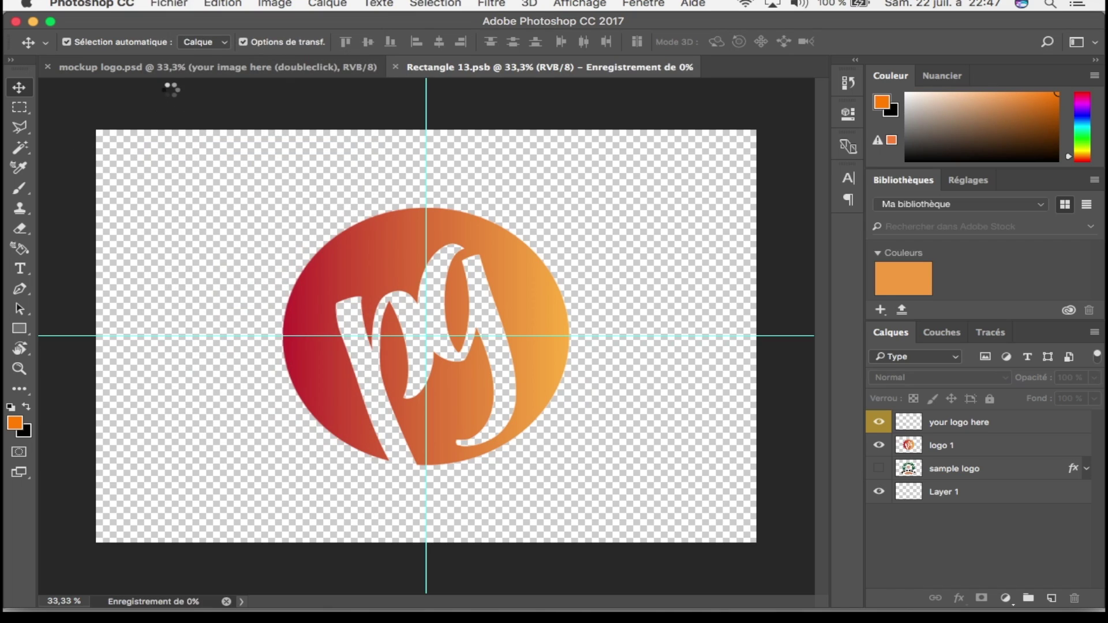
{"action": "left_click", "coordinate": [202, 68]}
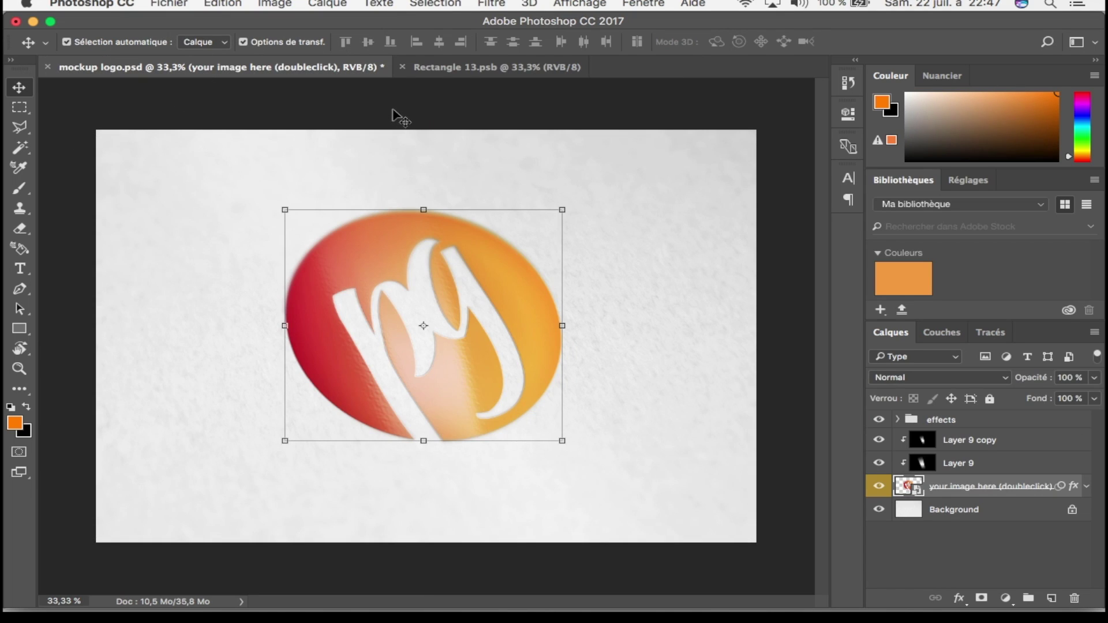
{"action": "left_click", "coordinate": [397, 118]}
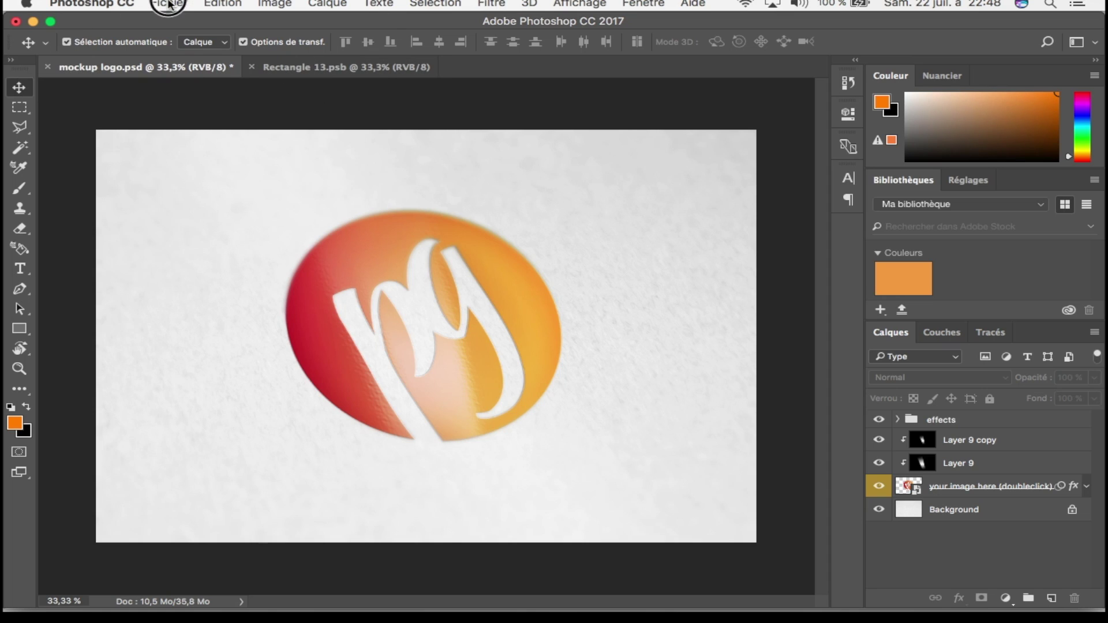
Step: Close mockup logo.psd and Rectangle 13.psb without saving
{"action": "left_click", "coordinate": [167, 3]}
{"action": "left_click", "coordinate": [48, 68]}
{"action": "left_click", "coordinate": [490, 225]}
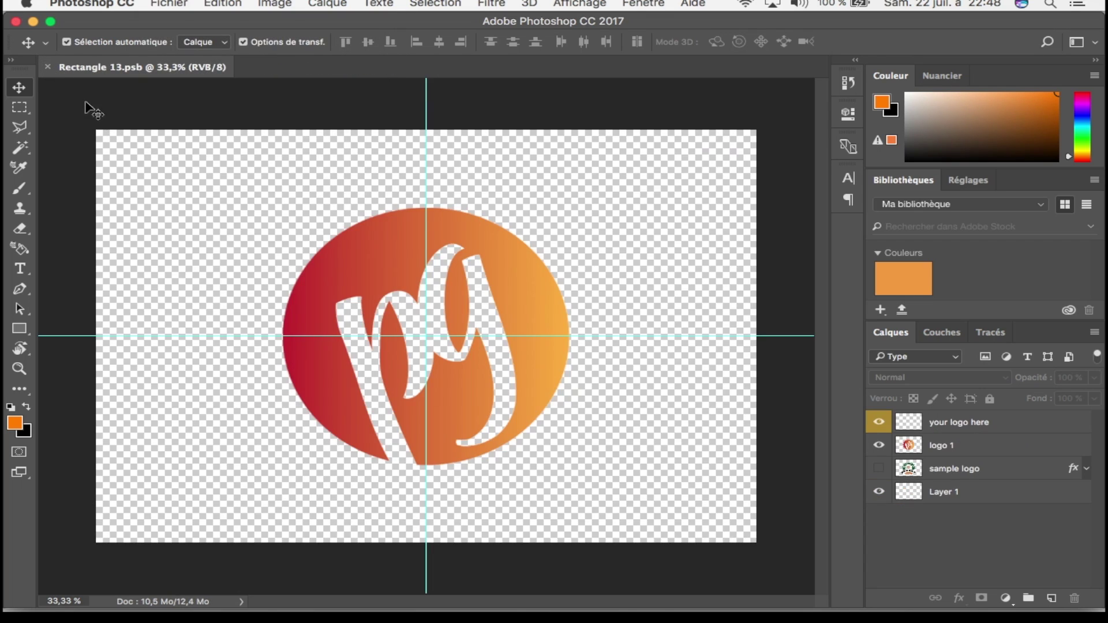
{"action": "left_click", "coordinate": [48, 67]}
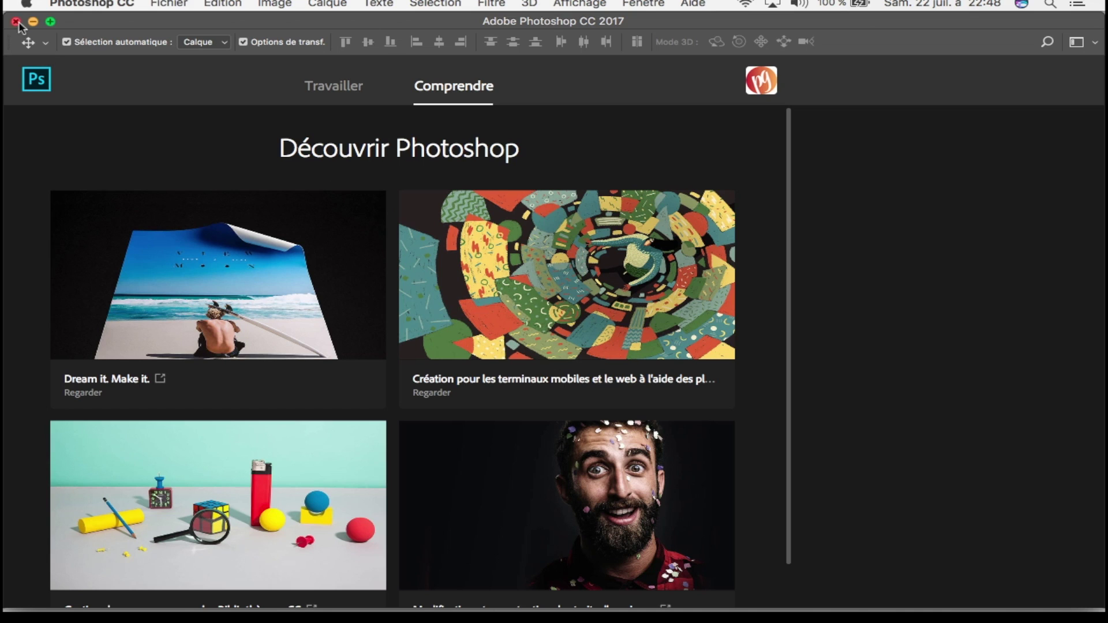
Step: Open business card mockup_2.psd from the MOCKUP > CARD folder
{"action": "left_click", "coordinate": [167, 5]}
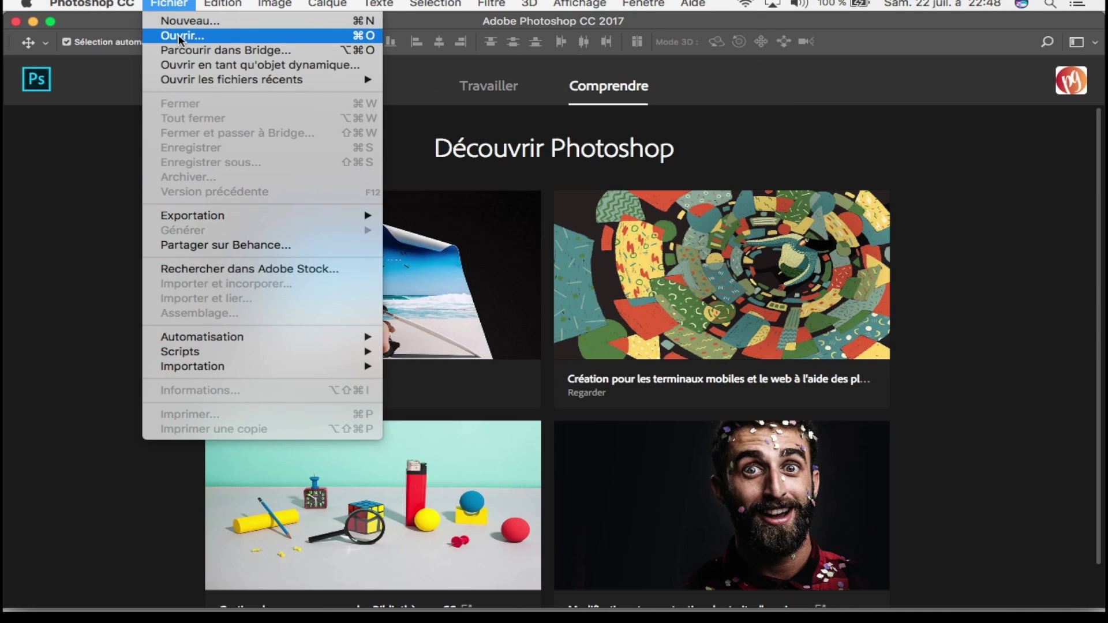
{"action": "left_click", "coordinate": [181, 37]}
{"action": "double_click", "coordinate": [679, 142]}
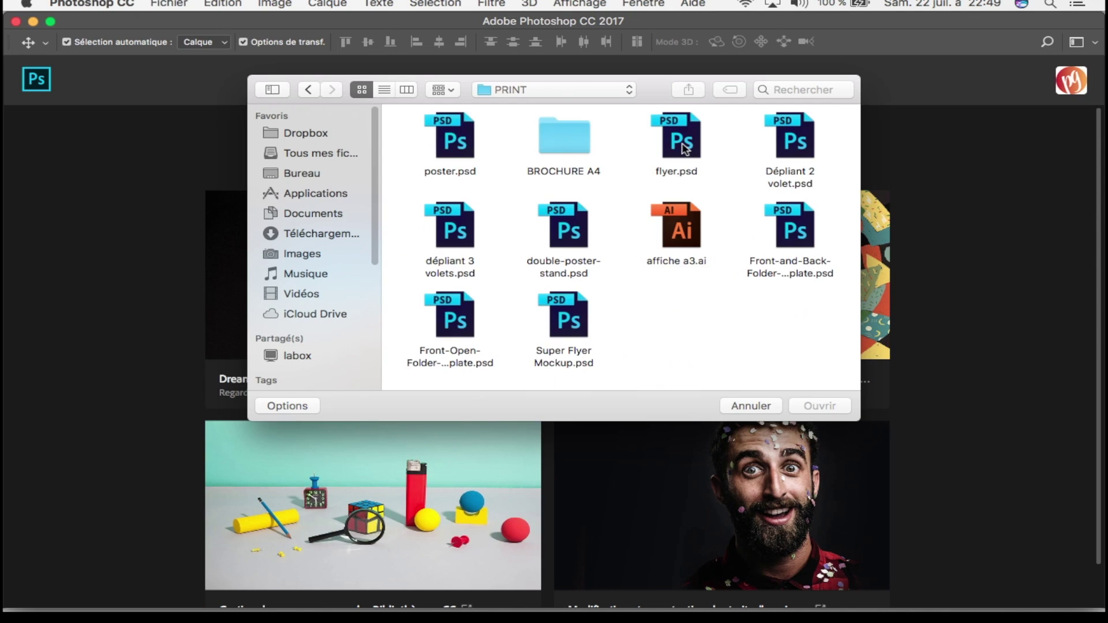
{"action": "left_click", "coordinate": [308, 90]}
{"action": "scroll", "coordinate": [590, 268], "scroll_direction": "down", "scroll_amount": 3}
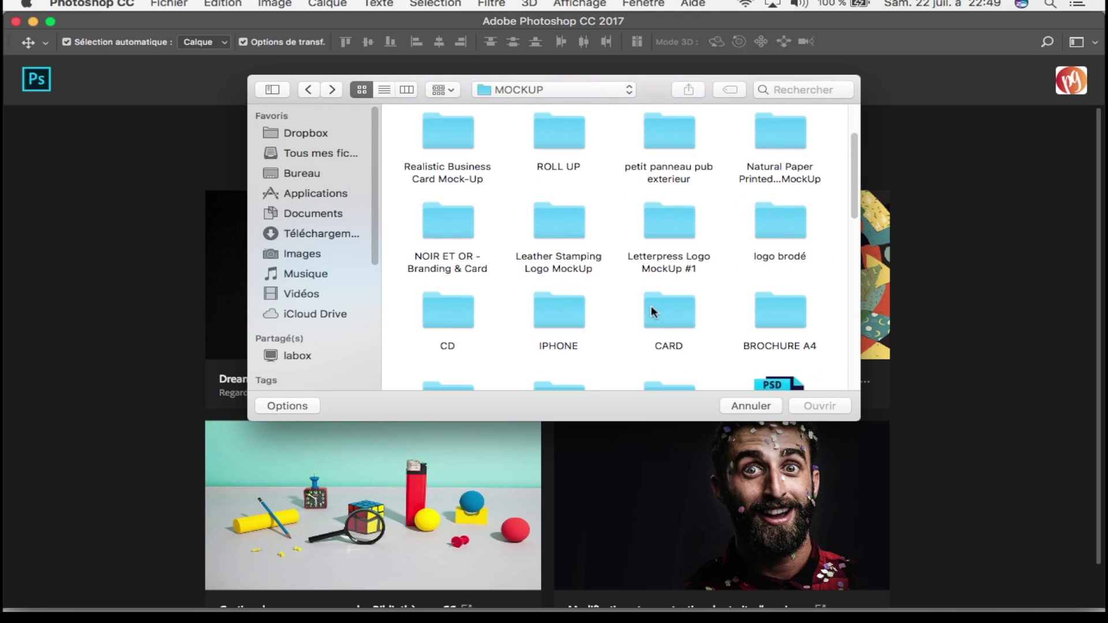
{"action": "double_click", "coordinate": [662, 309]}
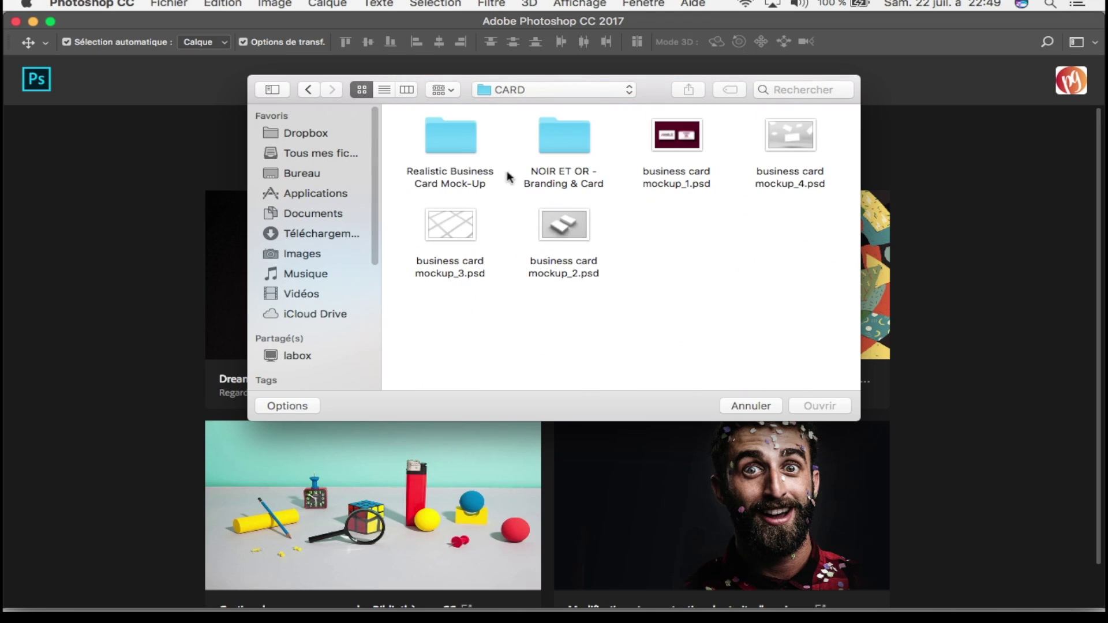
{"action": "left_click", "coordinate": [559, 225]}
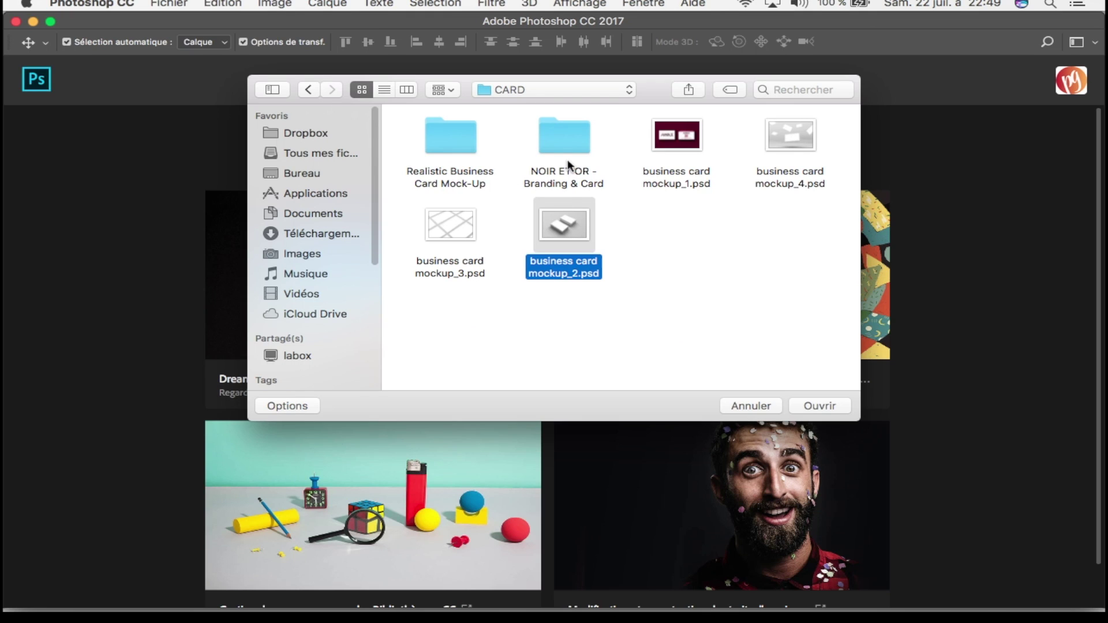
{"action": "double_click", "coordinate": [579, 234]}
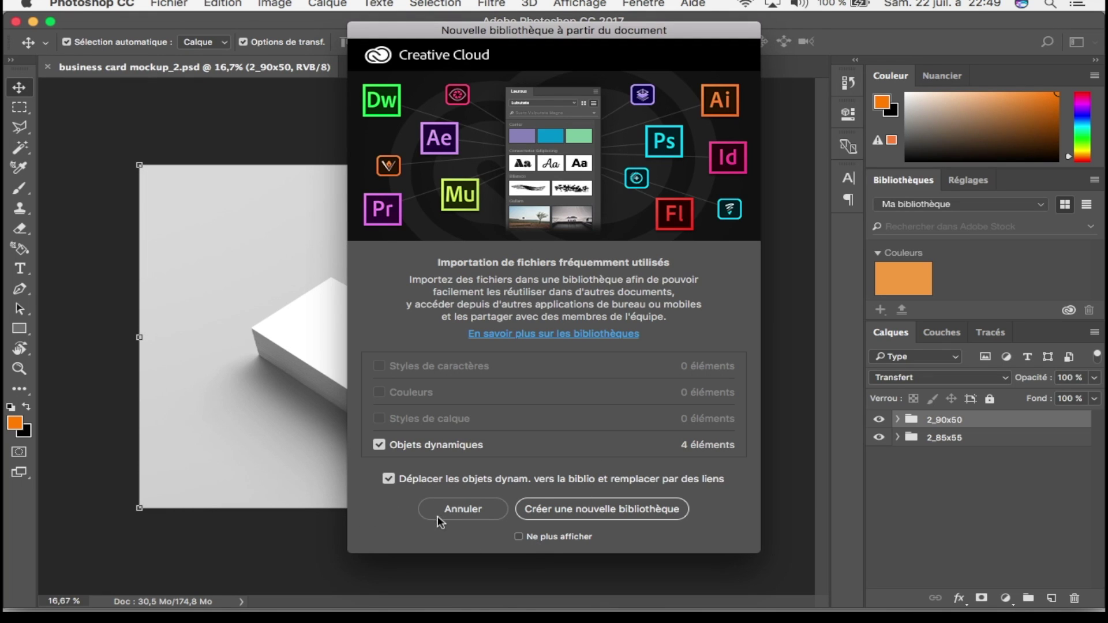
Step: Decline the Creative Cloud new-library-from-document prompt with Annuler
{"action": "left_click", "coordinate": [445, 513]}
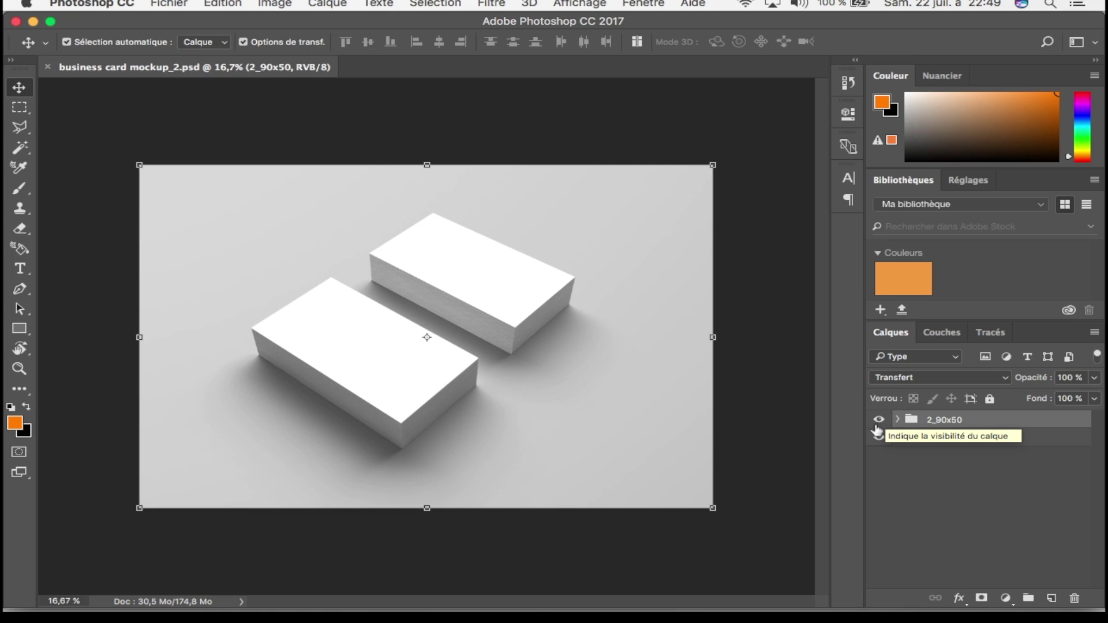
Step: Hide the 2_90x50 group, expand 2_85x55, and select its LEFT CARD layer
{"action": "left_click", "coordinate": [879, 420]}
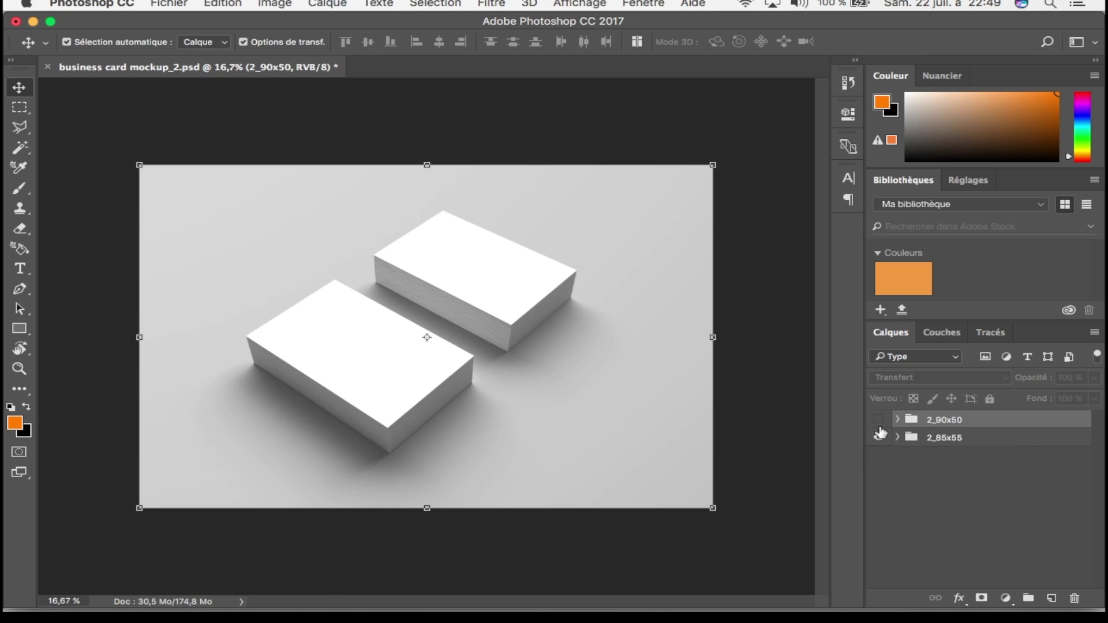
{"action": "left_click", "coordinate": [899, 438]}
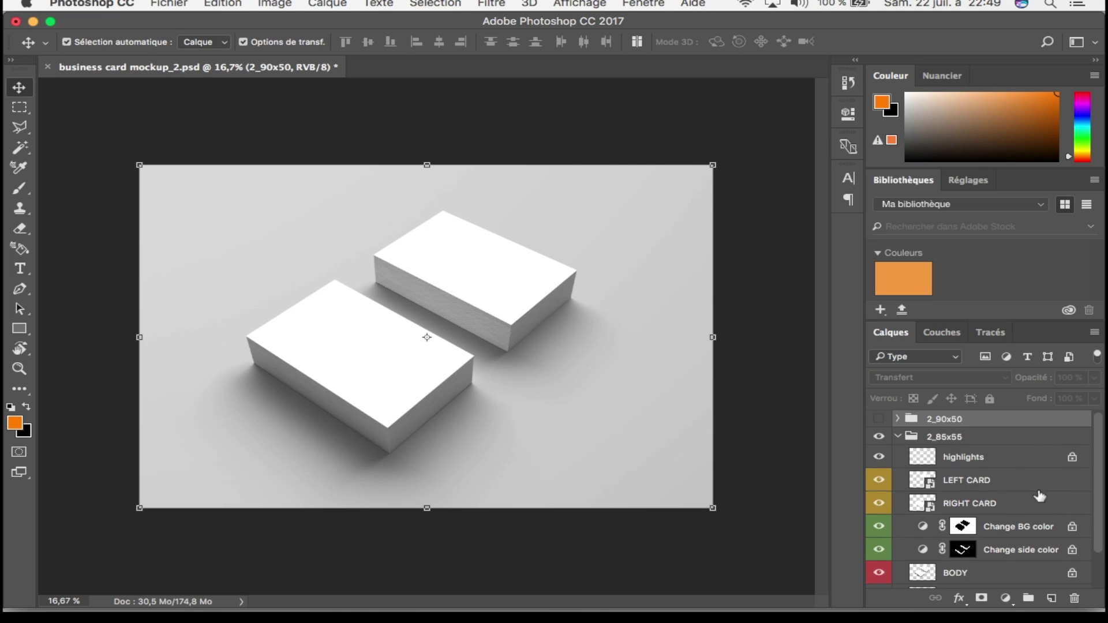
{"action": "scroll", "coordinate": [1041, 496], "scroll_direction": "down", "scroll_amount": 2}
{"action": "scroll", "coordinate": [1040, 496], "scroll_direction": "up", "scroll_amount": 2}
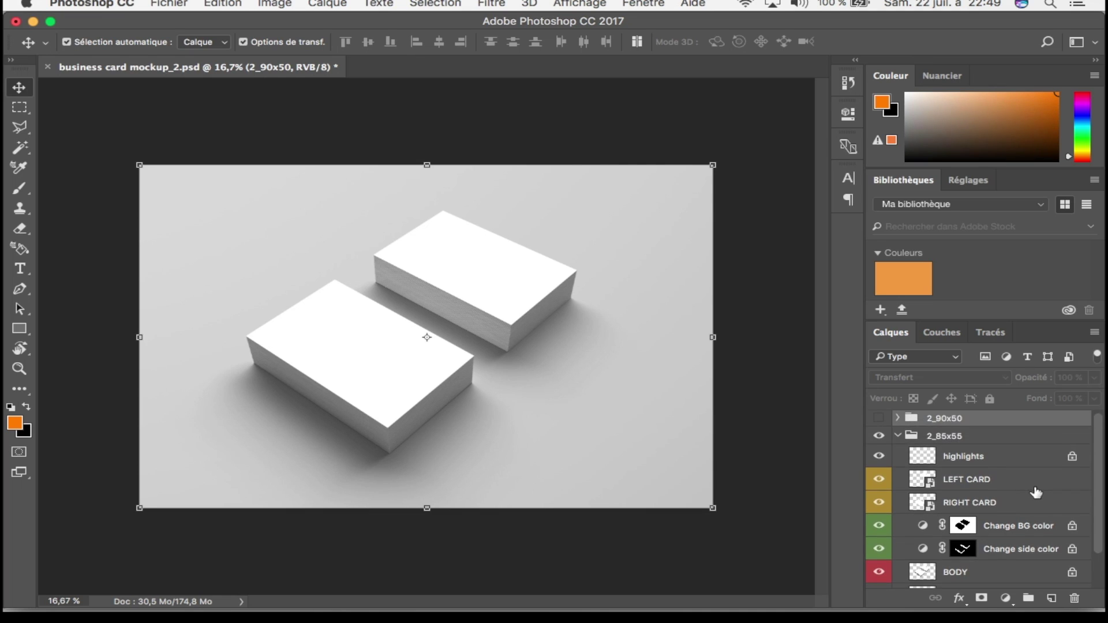
{"action": "scroll", "coordinate": [1029, 498], "scroll_direction": "down", "scroll_amount": 1}
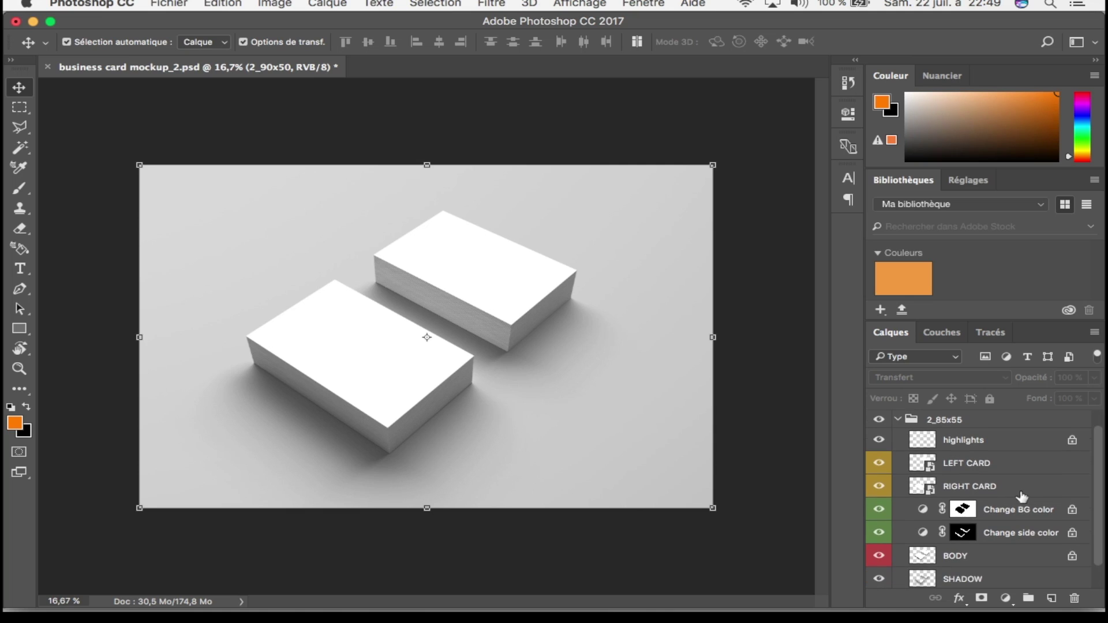
{"action": "left_click", "coordinate": [929, 487]}
{"action": "left_click", "coordinate": [928, 466]}
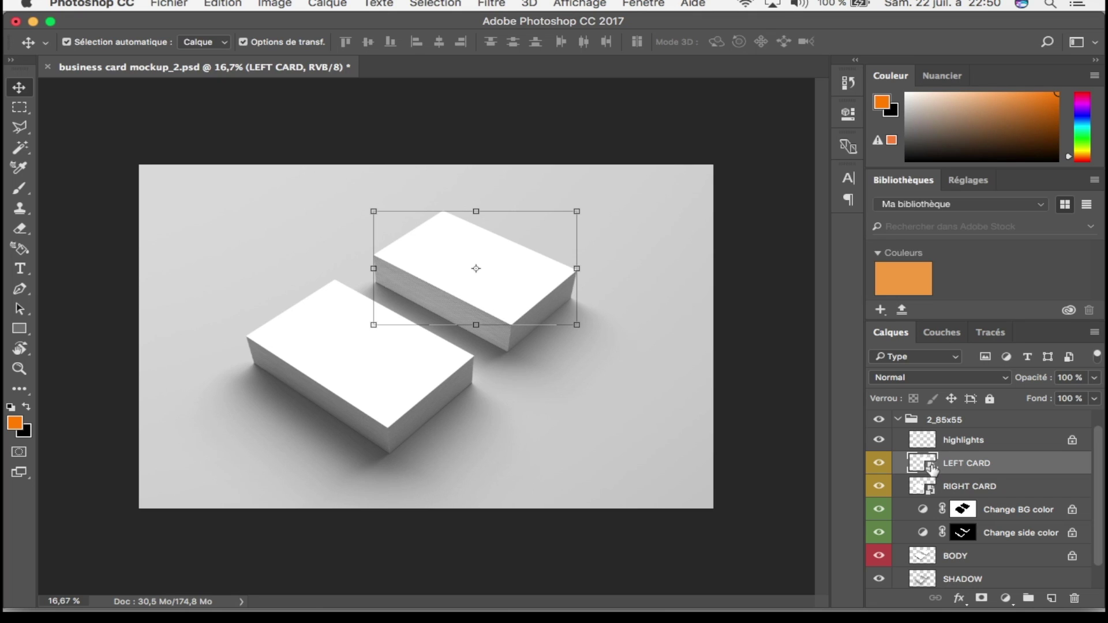
Step: In the LEFT CARD smart object, import and embed page 1 of carte de visite pg.pdf
{"action": "double_click", "coordinate": [933, 468]}
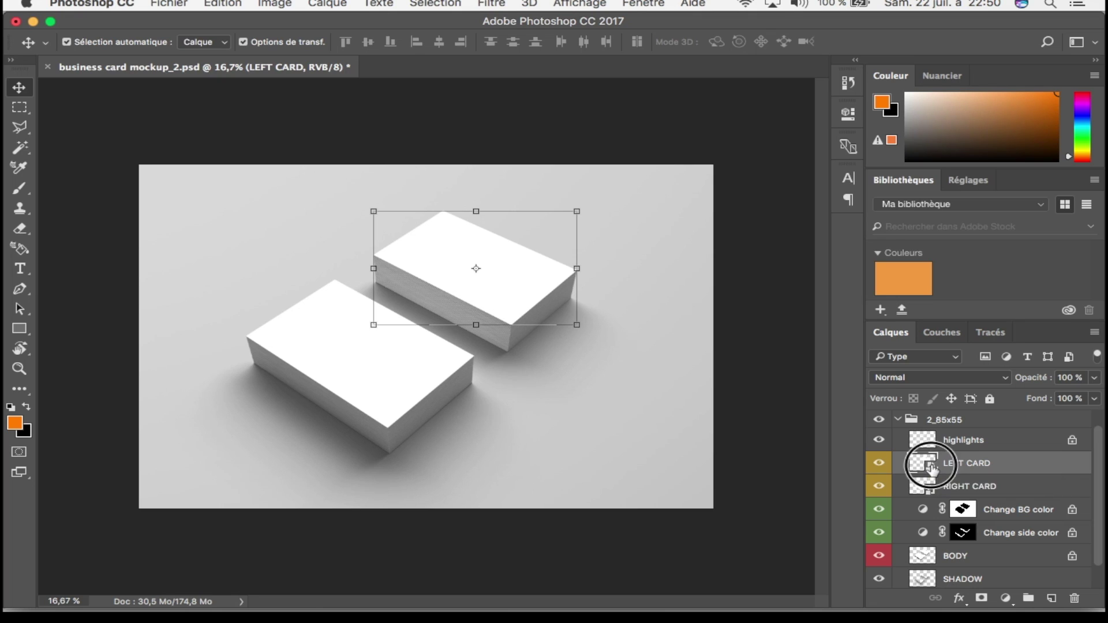
{"action": "left_click", "coordinate": [725, 393]}
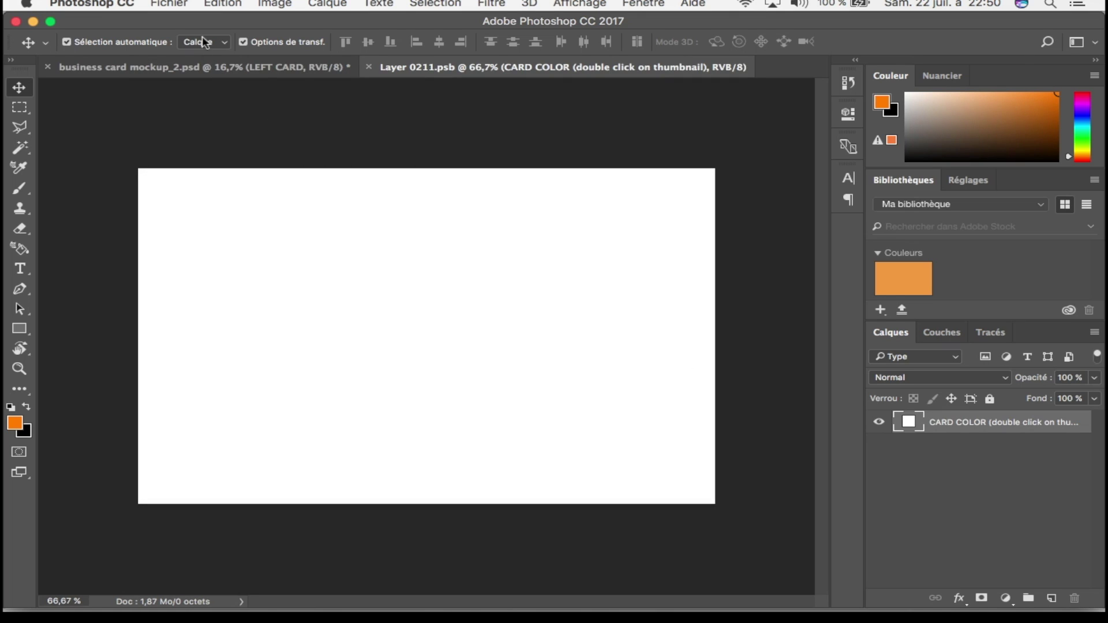
{"action": "left_click", "coordinate": [190, 3]}
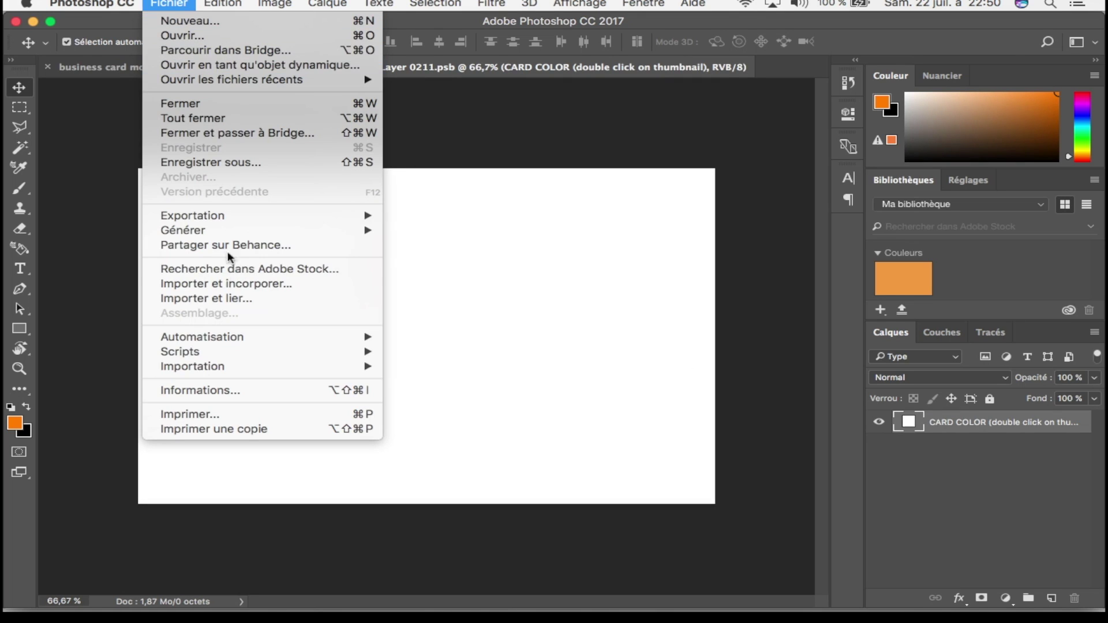
{"action": "left_click", "coordinate": [251, 284]}
{"action": "left_click", "coordinate": [456, 132]}
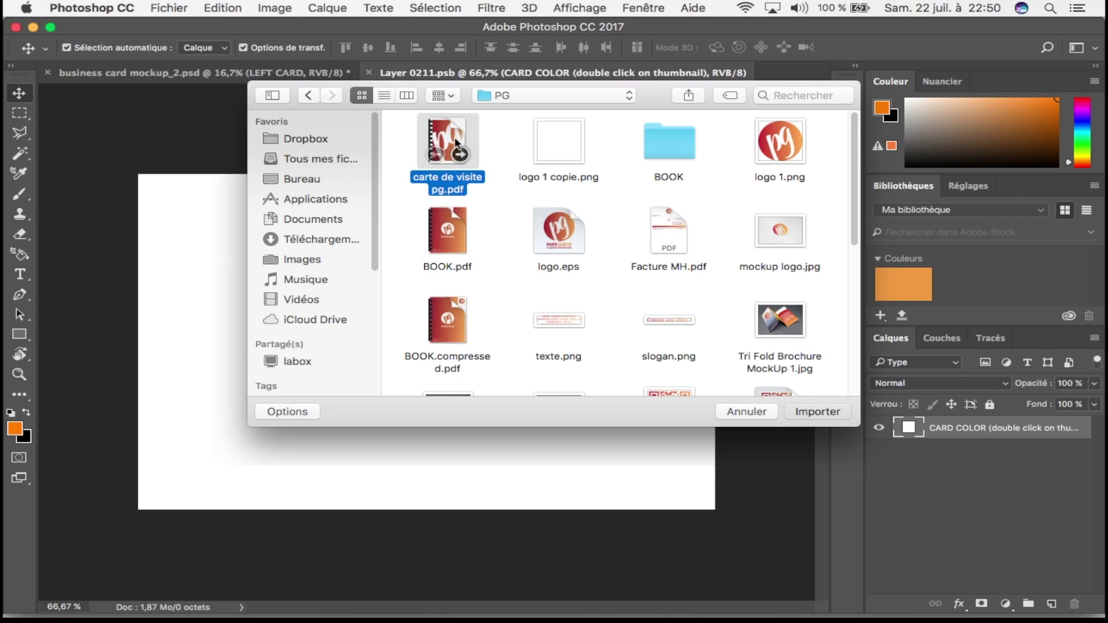
{"action": "left_click", "coordinate": [818, 412]}
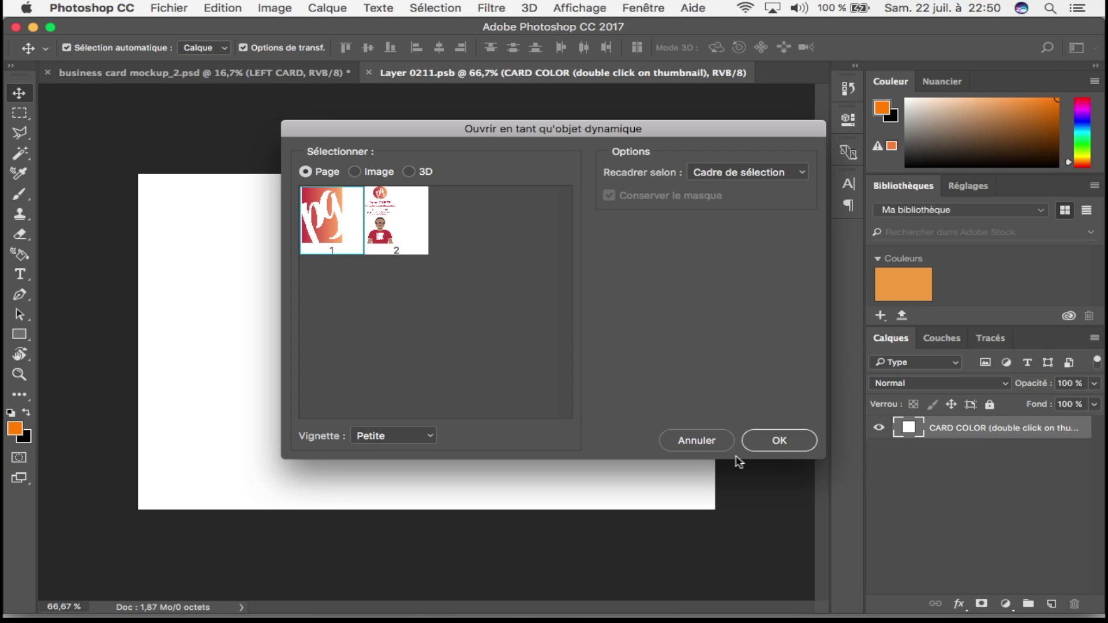
{"action": "left_click", "coordinate": [781, 440]}
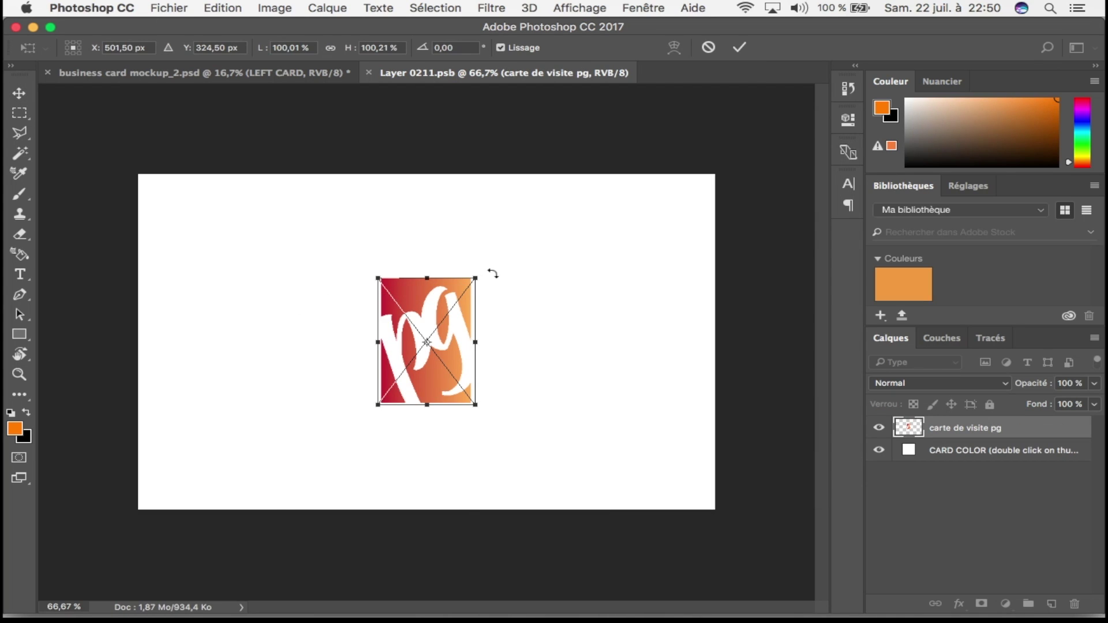
Step: Rotate the pg design -90° to landscape, scale it to fill the card, commit and save
{"action": "mouse_move", "coordinate": [493, 273]}
{"action": "left_mouse_down"}
{"action": "mouse_move", "coordinate": [303, 262]}
{"action": "mouse_move", "coordinate": [317, 281]}
{"action": "left_mouse_up"}
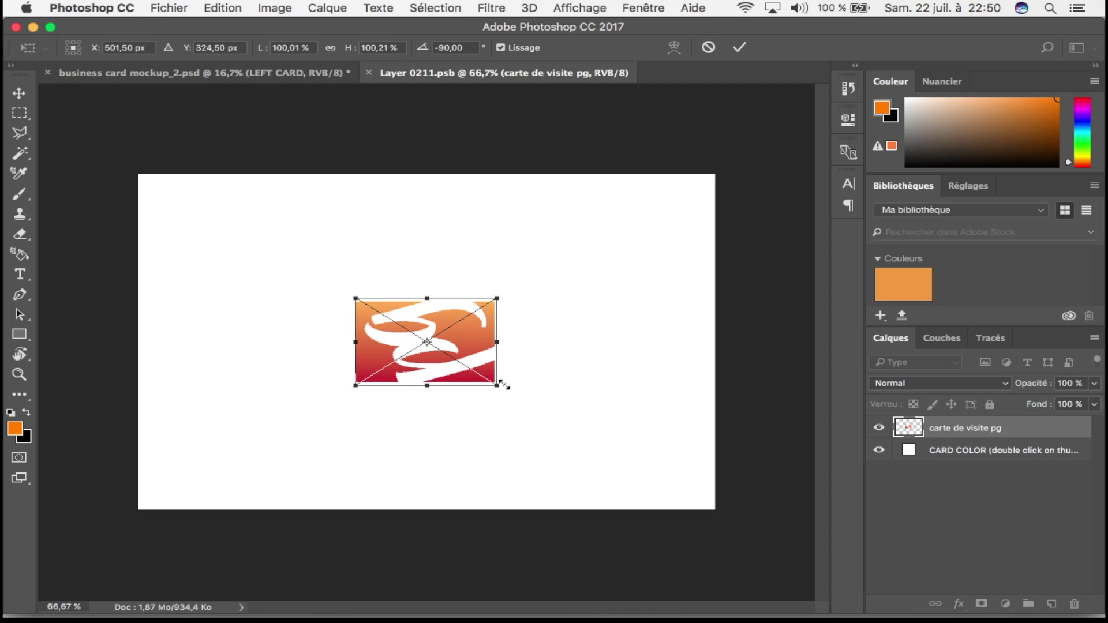
{"action": "mouse_move", "coordinate": [503, 384]}
{"action": "left_mouse_down"}
{"action": "mouse_move", "coordinate": [641, 475]}
{"action": "mouse_move", "coordinate": [725, 512]}
{"action": "mouse_move", "coordinate": [722, 524]}
{"action": "mouse_move", "coordinate": [737, 520]}
{"action": "left_mouse_up"}
{"action": "left_click_drag", "start_coordinate": [700, 469], "coordinate": [710, 474]}
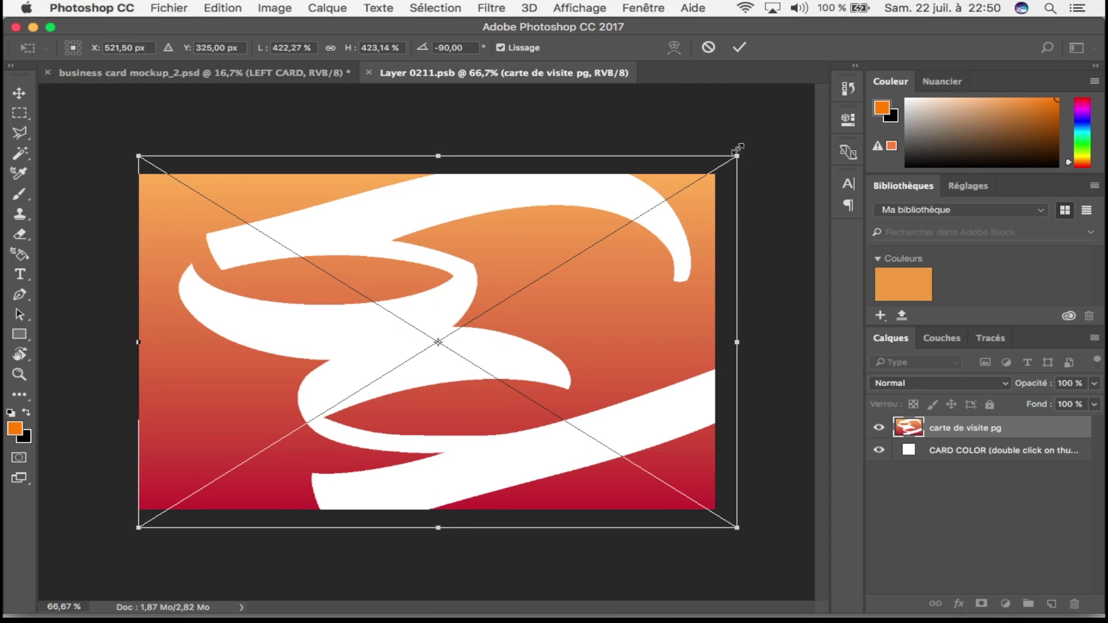
{"action": "left_click_drag", "start_coordinate": [737, 153], "coordinate": [741, 154]}
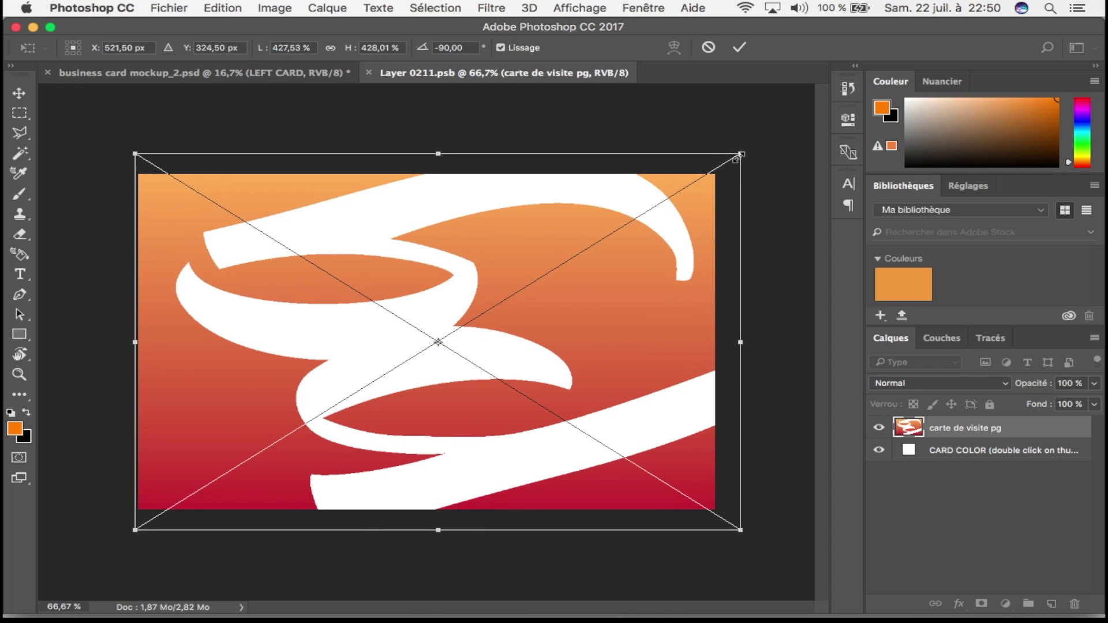
{"action": "key", "text": "Left"}
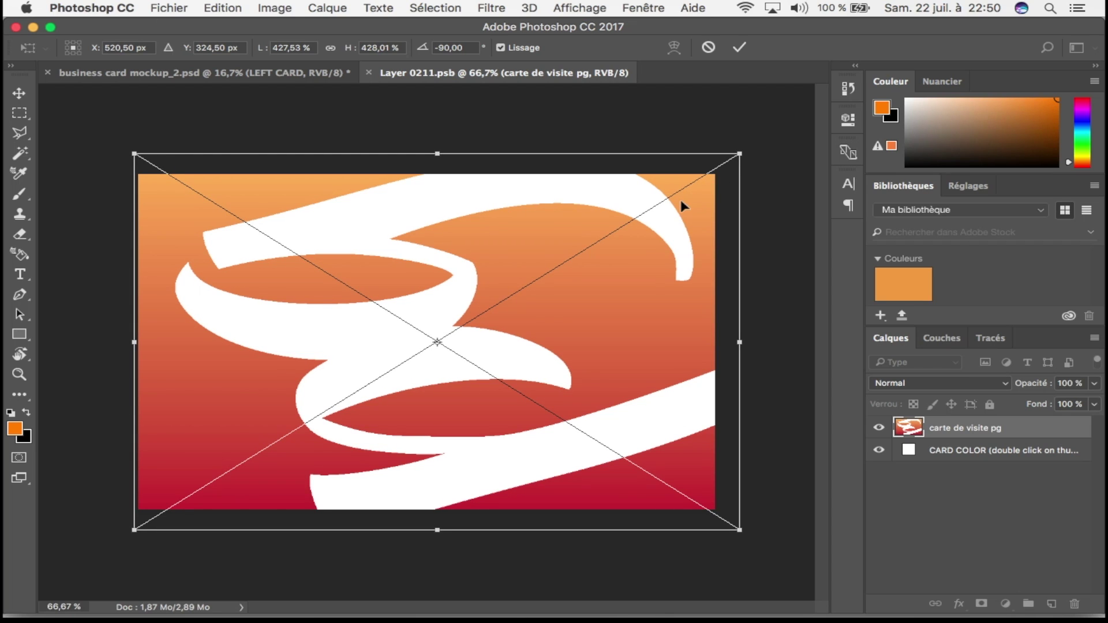
{"action": "left_click_drag", "start_coordinate": [682, 205], "coordinate": [667, 199]}
{"action": "key", "text": "Left"}
{"action": "key", "text": "Left"}
{"action": "key", "text": "Left"}
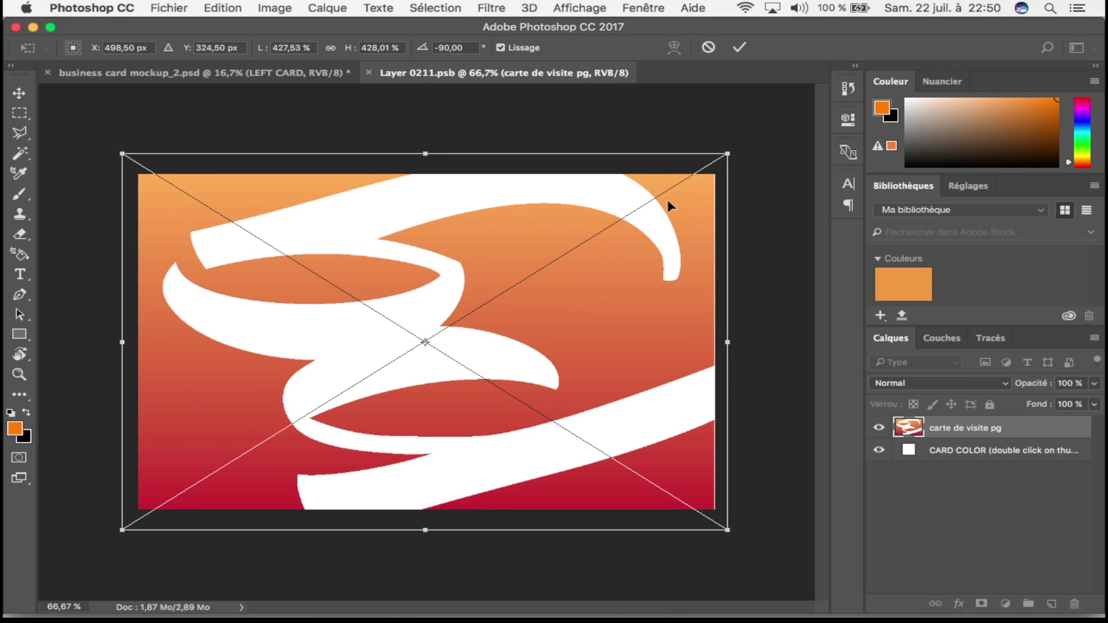
{"action": "key", "text": "Return"}
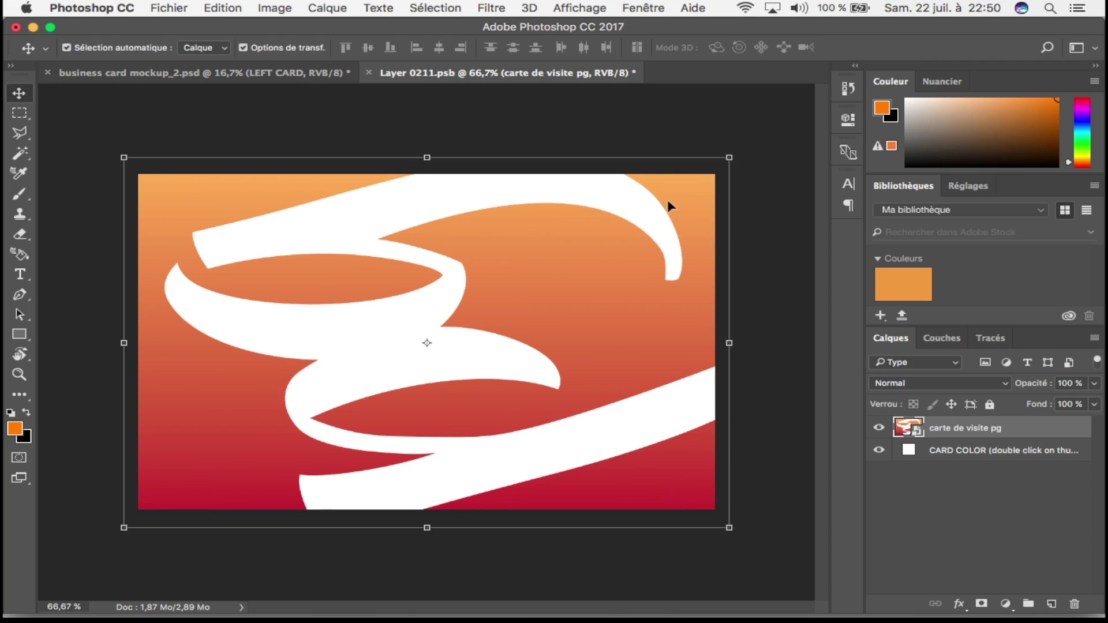
{"action": "left_click", "coordinate": [770, 218]}
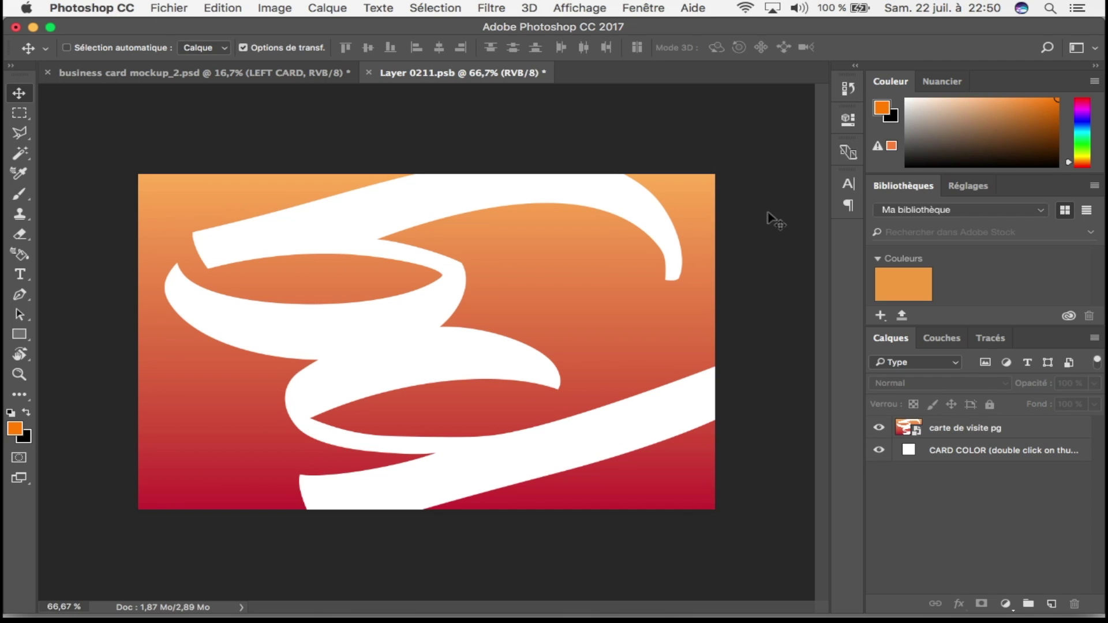
{"action": "key", "text": "super+s"}
Step: In the RIGHT CARD smart object, import and embed page 2 of carte de visite pg.pdf
{"action": "left_click", "coordinate": [227, 72]}
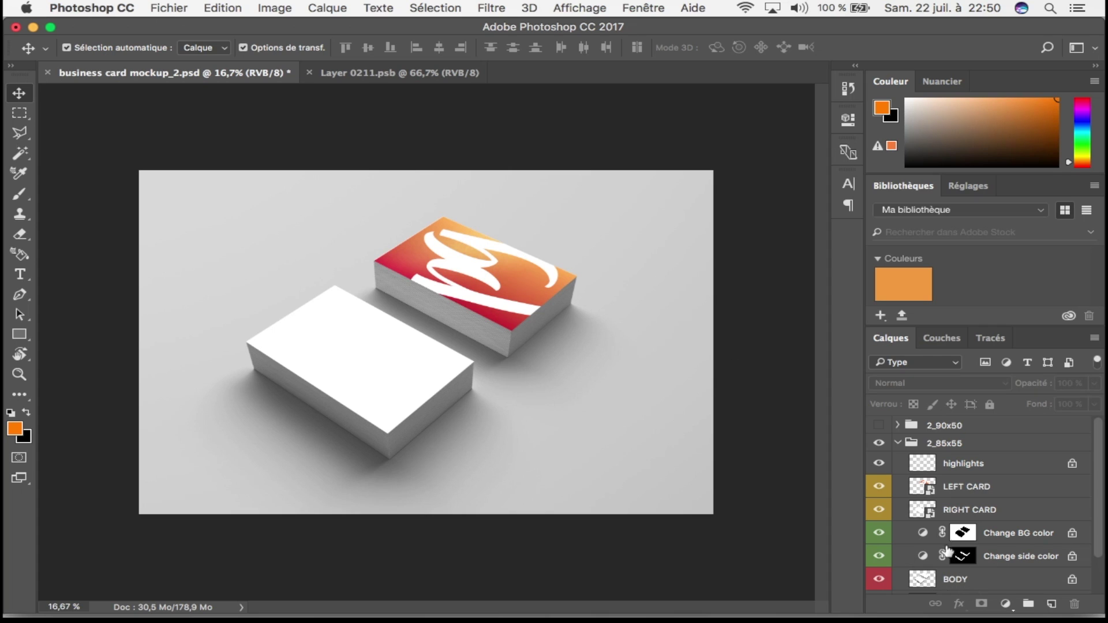
{"action": "double_click", "coordinate": [924, 511]}
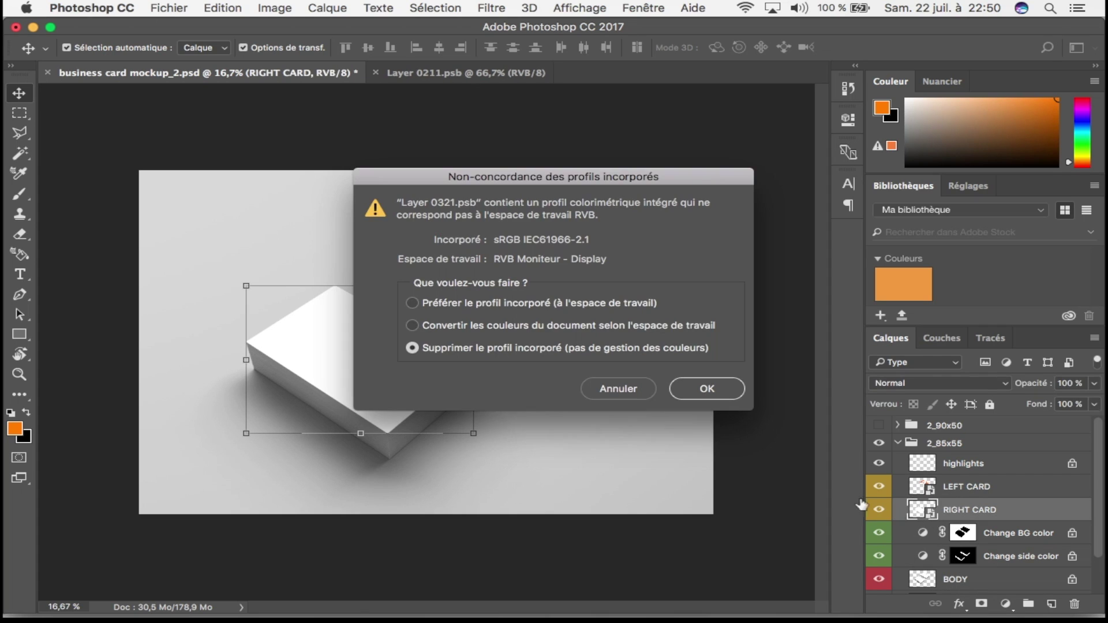
{"action": "left_click", "coordinate": [709, 392]}
{"action": "left_click", "coordinate": [169, 8]}
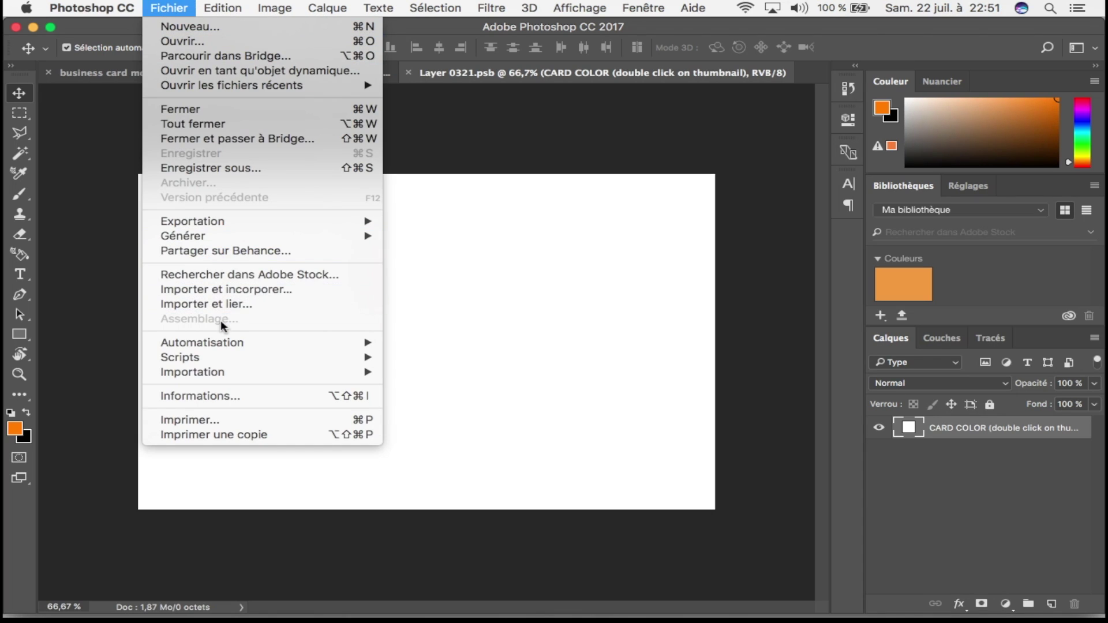
{"action": "left_click", "coordinate": [239, 293]}
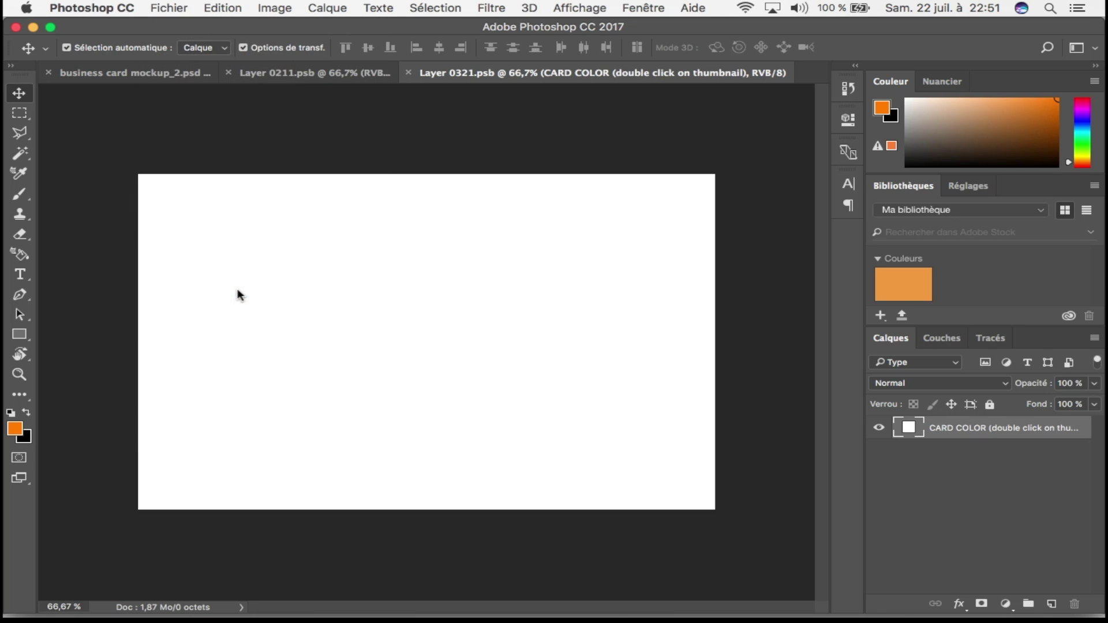
{"action": "double_click", "coordinate": [430, 159]}
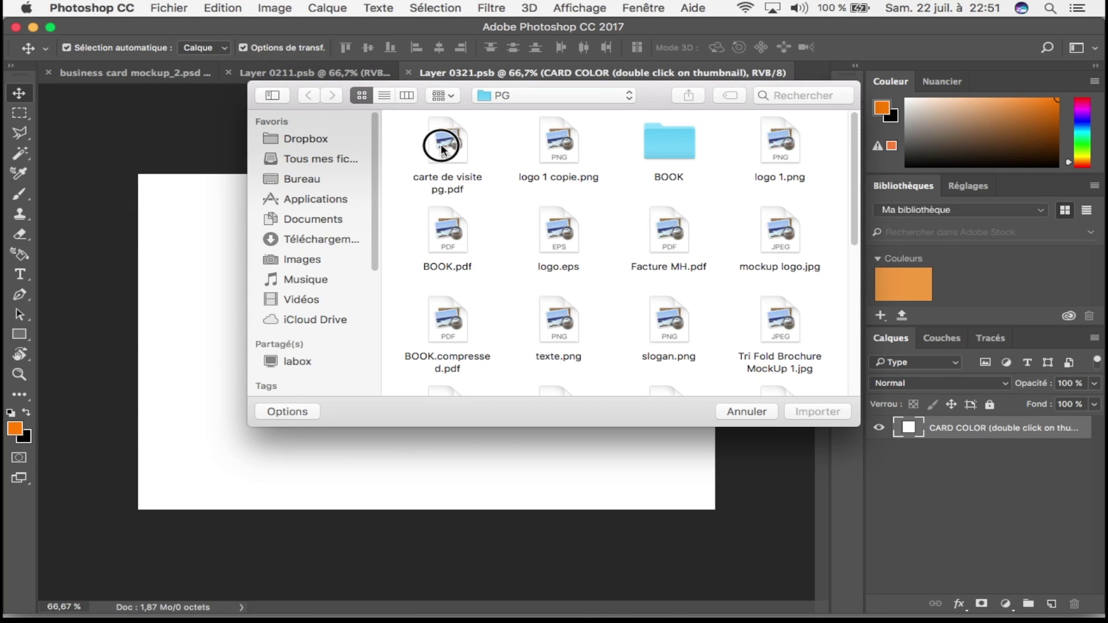
{"action": "left_click", "coordinate": [410, 227]}
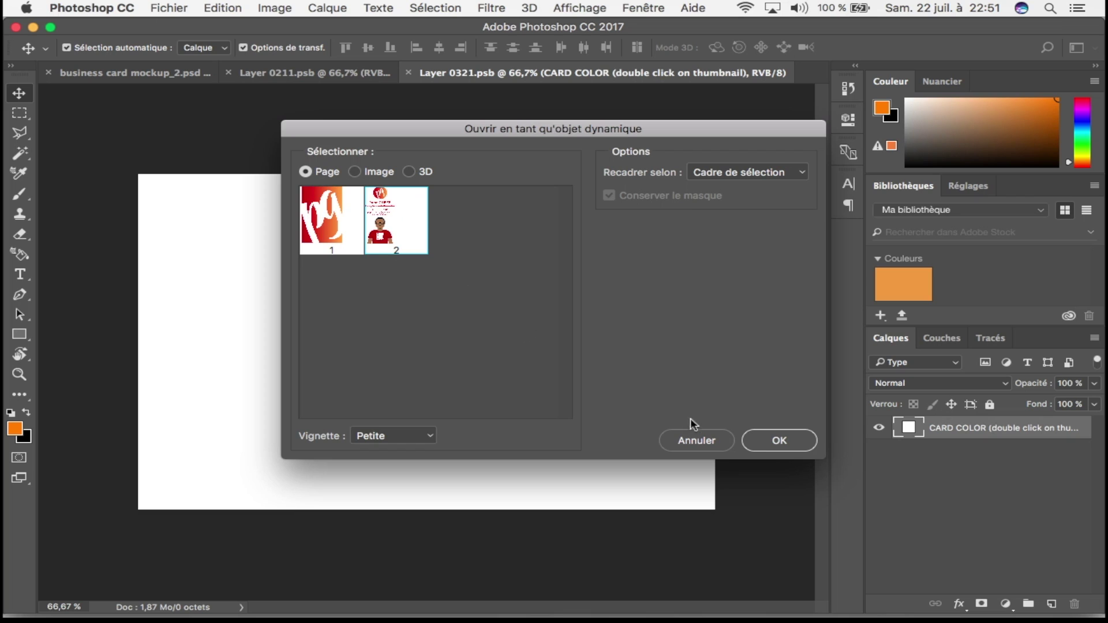
{"action": "left_click", "coordinate": [768, 443]}
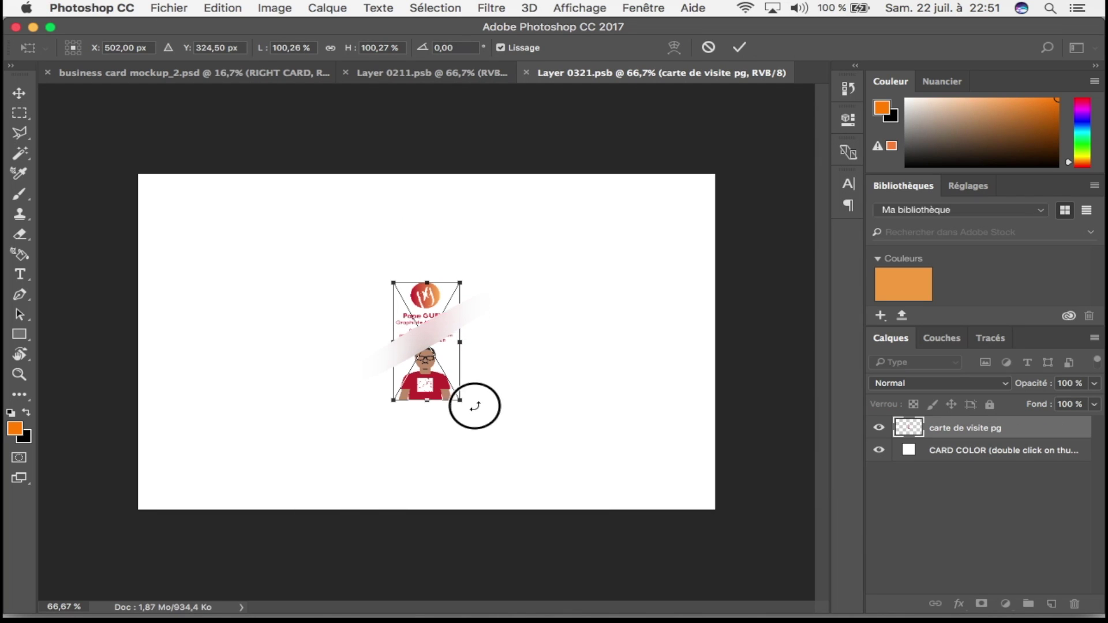
Step: Rotate the portrait design -90°, scale and align it to fill the card, commit and save
{"action": "mouse_move", "coordinate": [473, 402]}
{"action": "left_mouse_down"}
{"action": "mouse_move", "coordinate": [491, 292]}
{"action": "mouse_move", "coordinate": [503, 317]}
{"action": "left_mouse_up"}
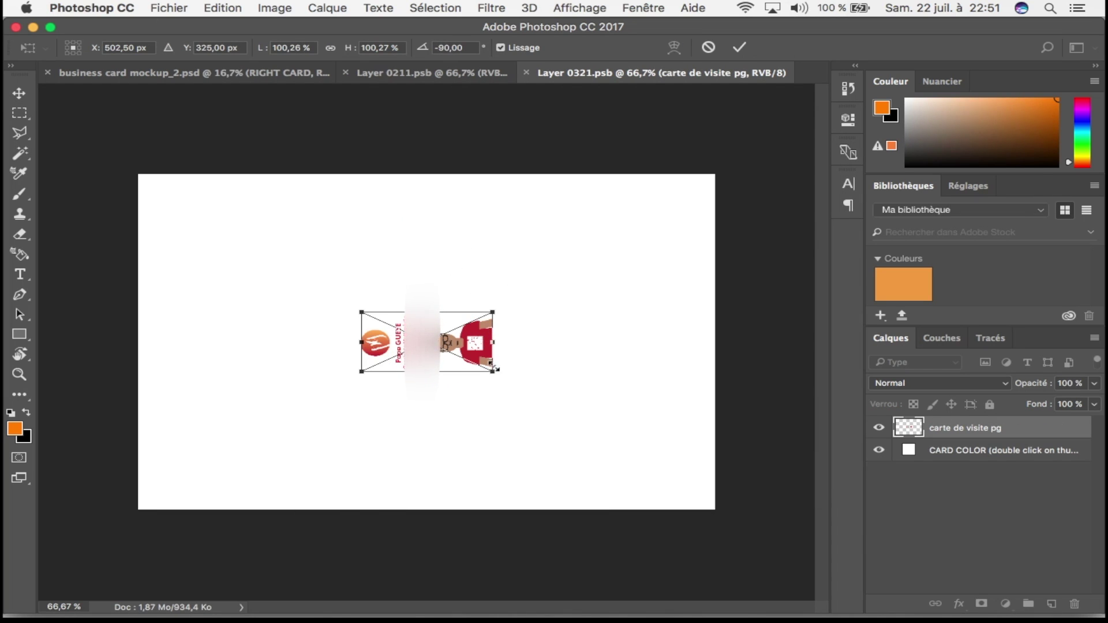
{"action": "mouse_move", "coordinate": [492, 373]}
{"action": "left_mouse_down"}
{"action": "mouse_move", "coordinate": [709, 521]}
{"action": "mouse_move", "coordinate": [693, 513]}
{"action": "left_mouse_up"}
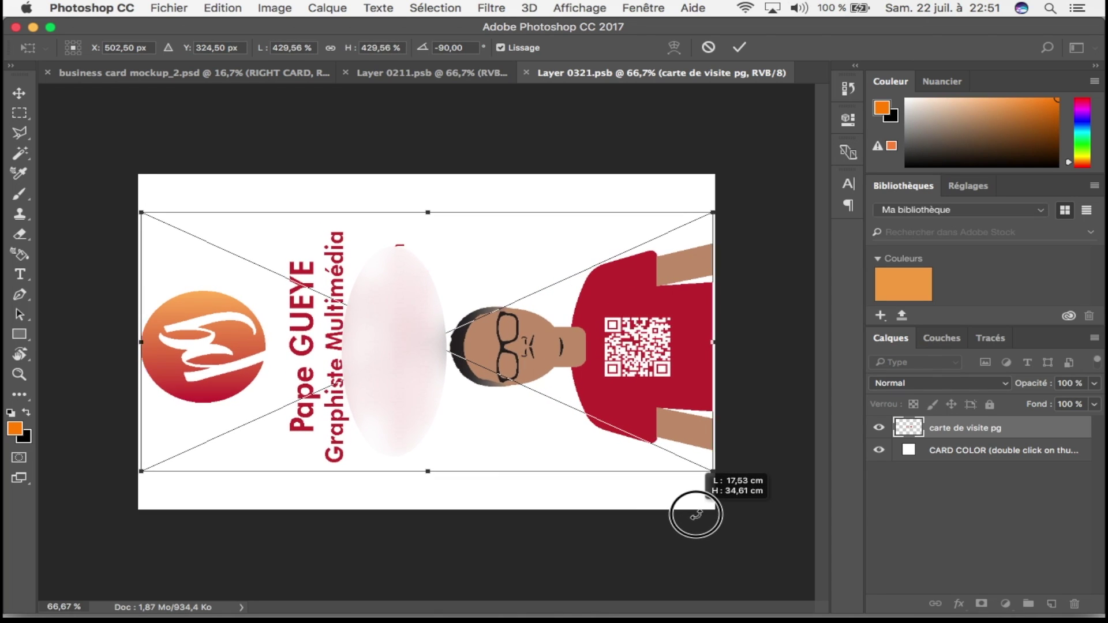
{"action": "left_click_drag", "start_coordinate": [693, 514], "coordinate": [681, 508]}
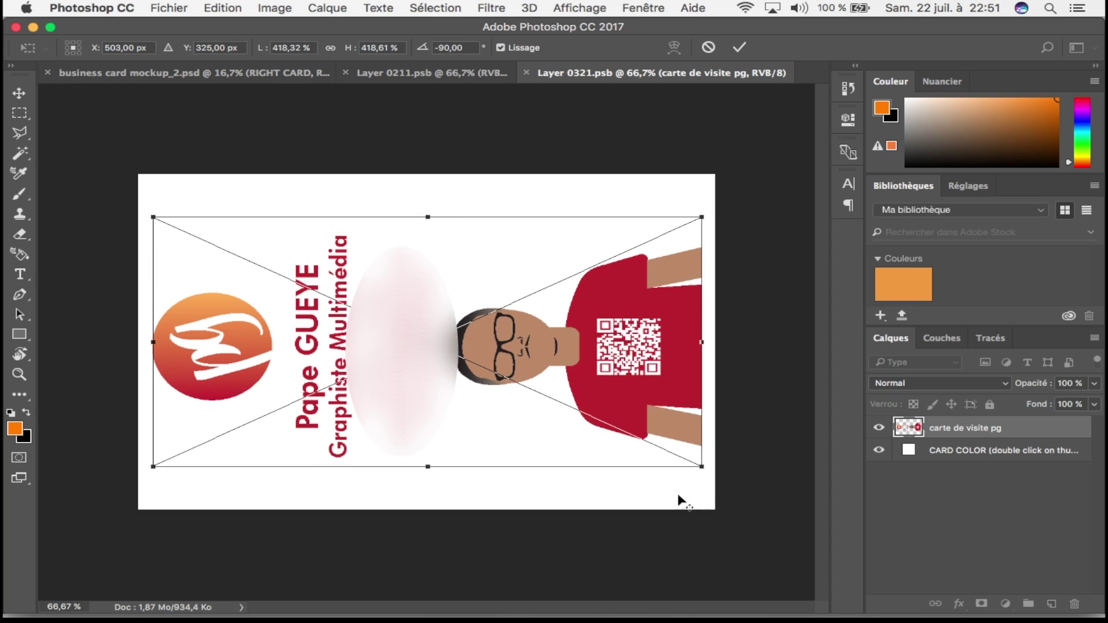
{"action": "left_click_drag", "start_coordinate": [673, 400], "coordinate": [691, 396]}
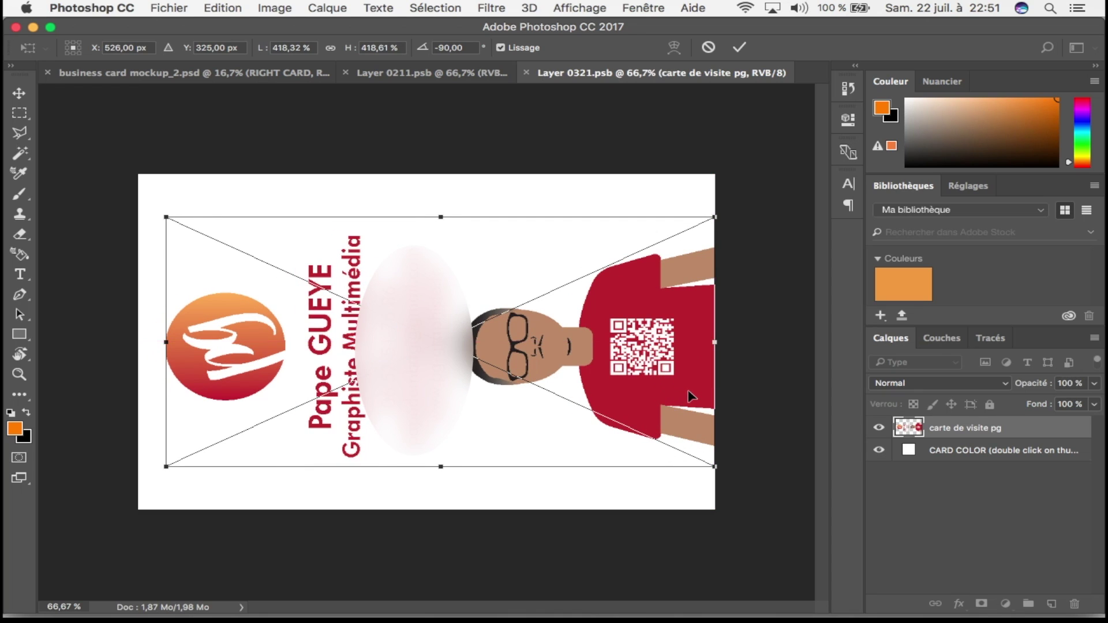
{"action": "key", "text": "Return"}
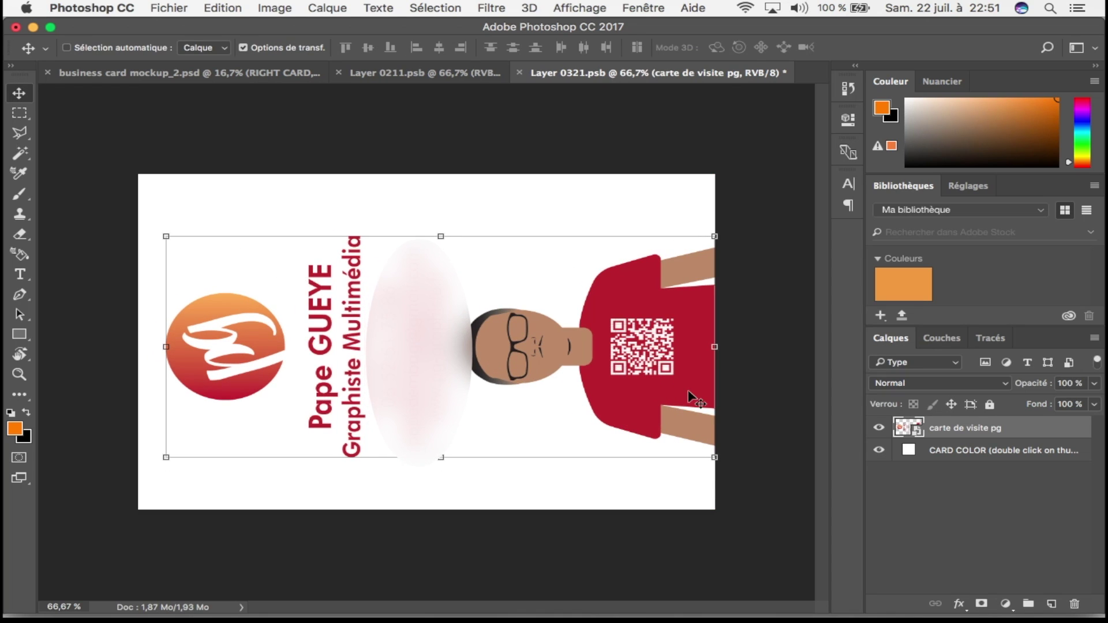
{"action": "key", "text": "ctrl+s"}
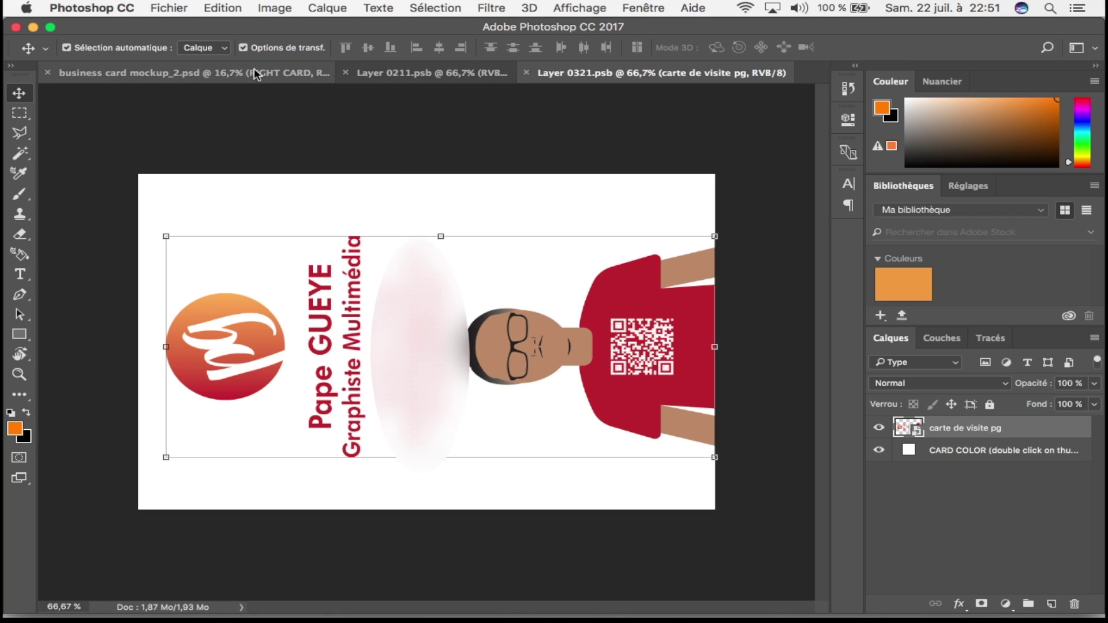
{"action": "left_click", "coordinate": [255, 74]}
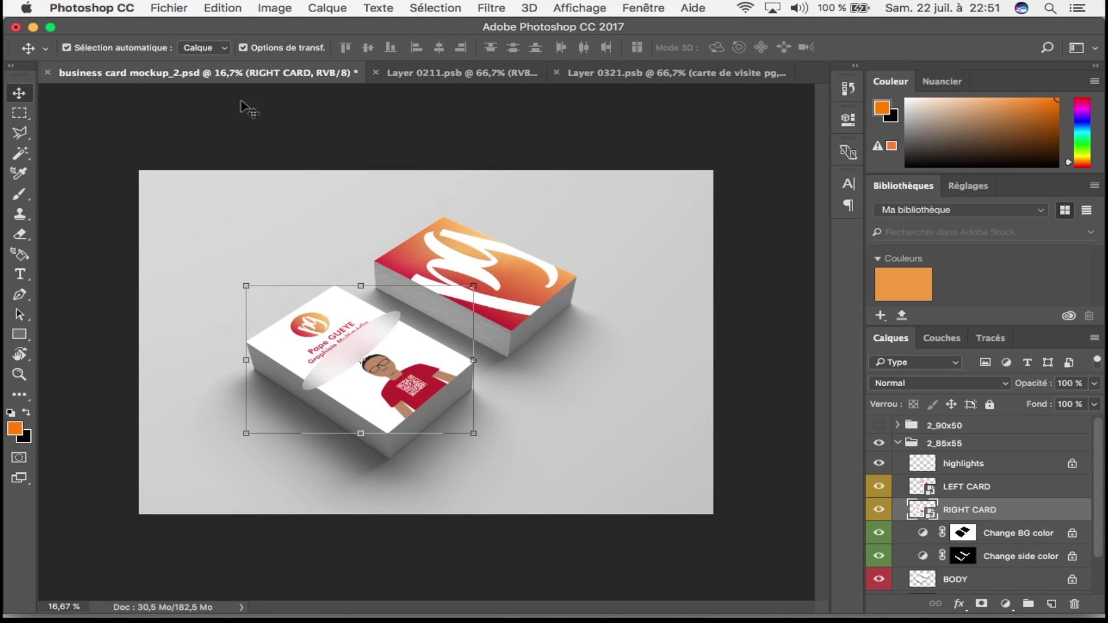
Step: Select the Change side color Photo Filter layer in the 2_85x55 group and open its settings
{"action": "left_click", "coordinate": [745, 285]}
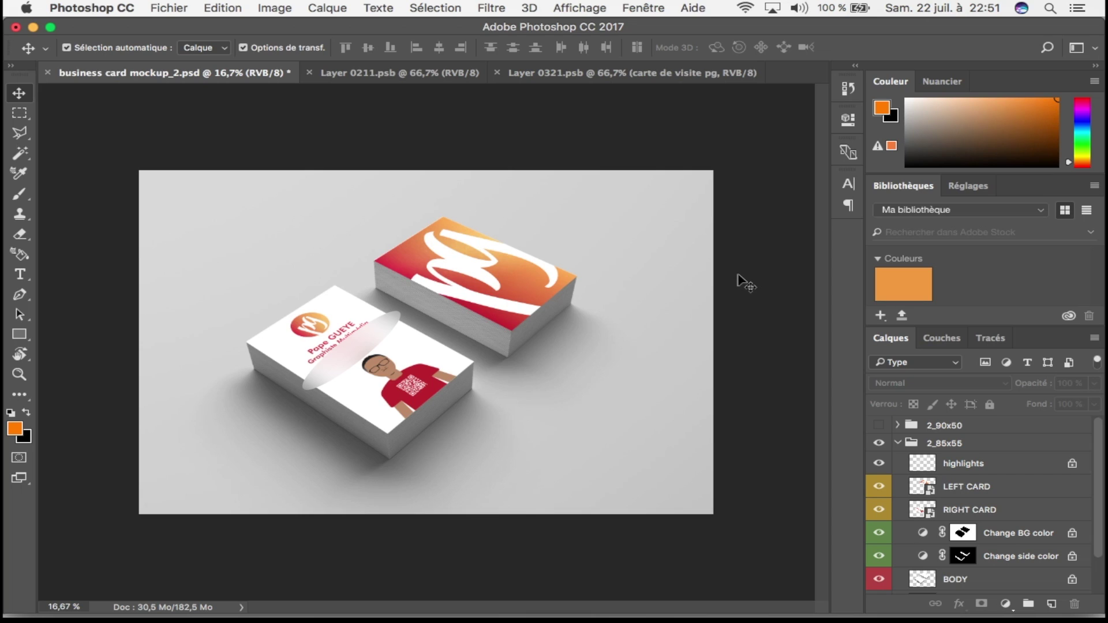
{"action": "left_click", "coordinate": [898, 443]}
{"action": "left_click", "coordinate": [897, 445]}
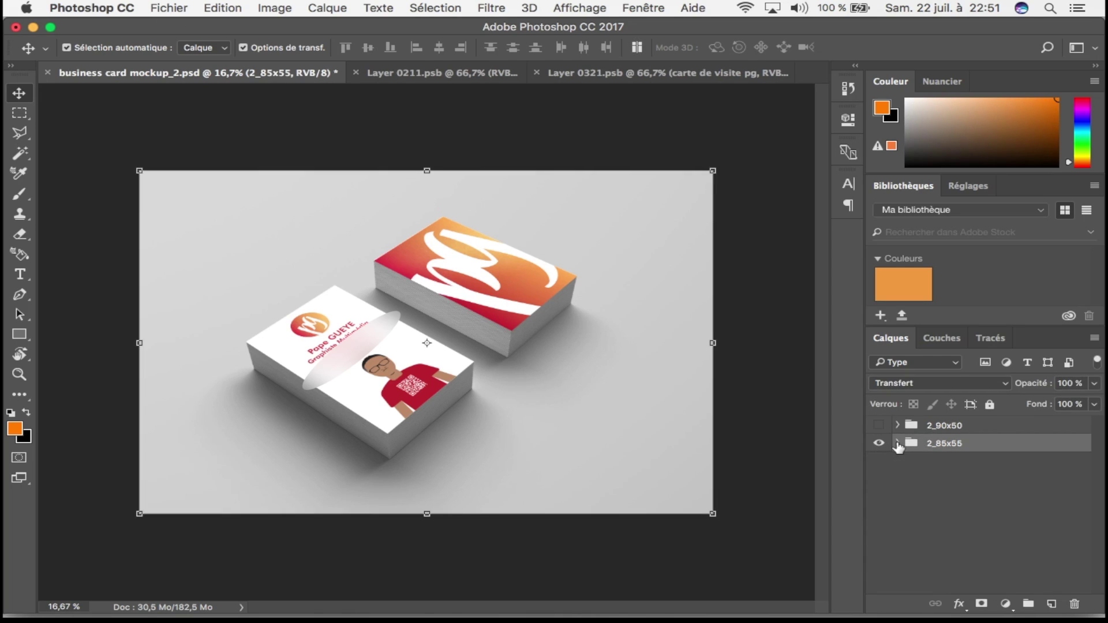
{"action": "left_click", "coordinate": [898, 444]}
{"action": "scroll", "coordinate": [898, 446], "scroll_direction": "down", "scroll_amount": 2}
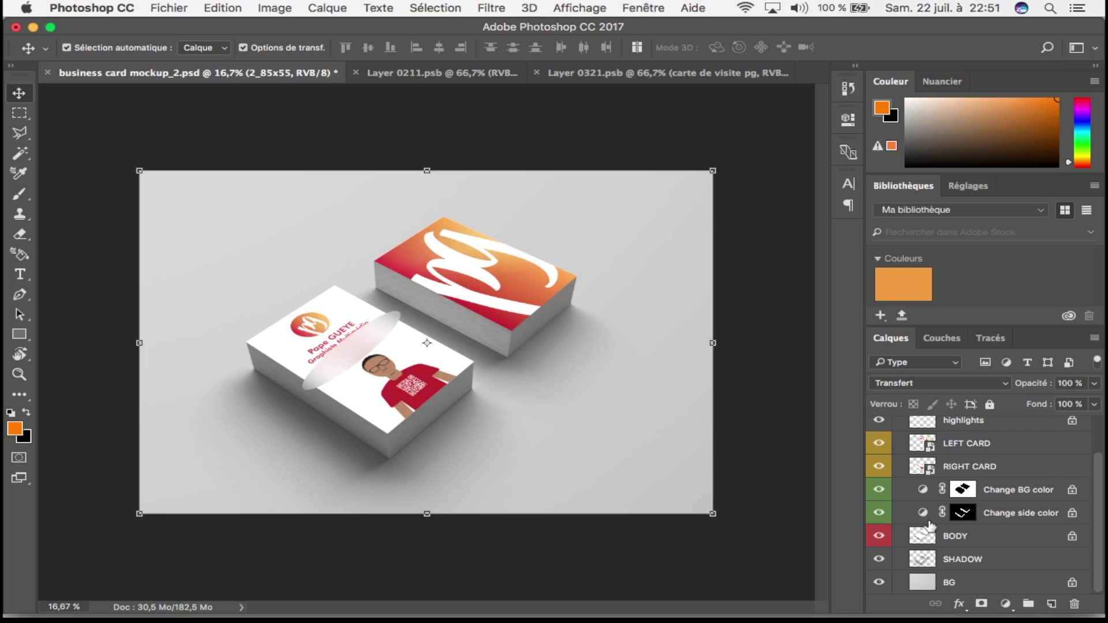
{"action": "left_click", "coordinate": [924, 515]}
{"action": "double_click", "coordinate": [924, 516]}
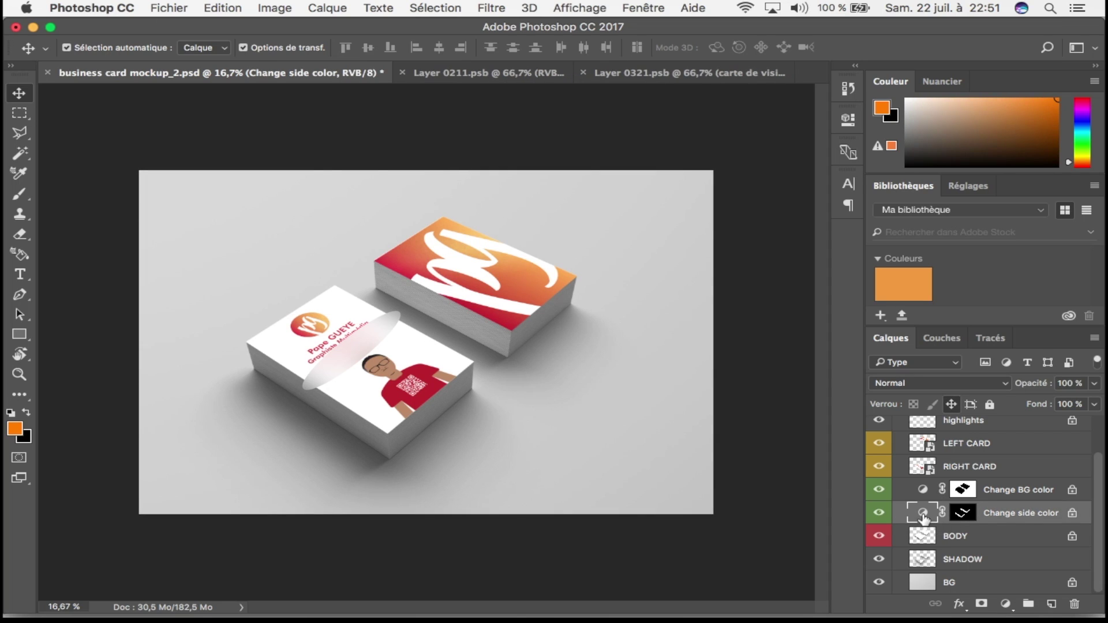
Step: Set the Change side color filter colour to red c21212
{"action": "left_click", "coordinate": [637, 187]}
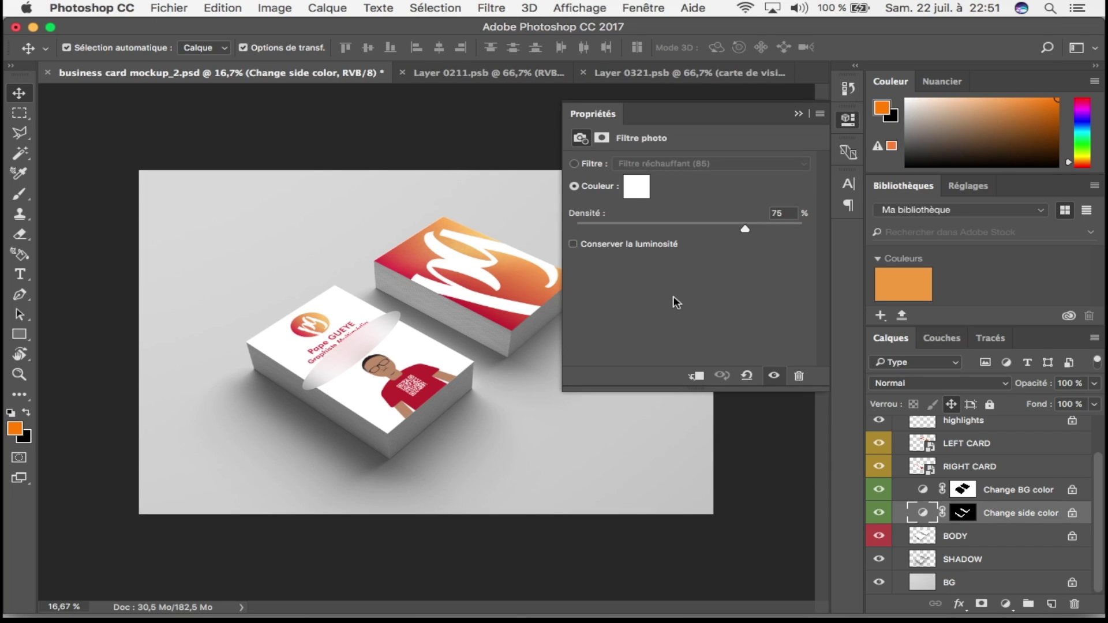
{"action": "left_click", "coordinate": [403, 253]}
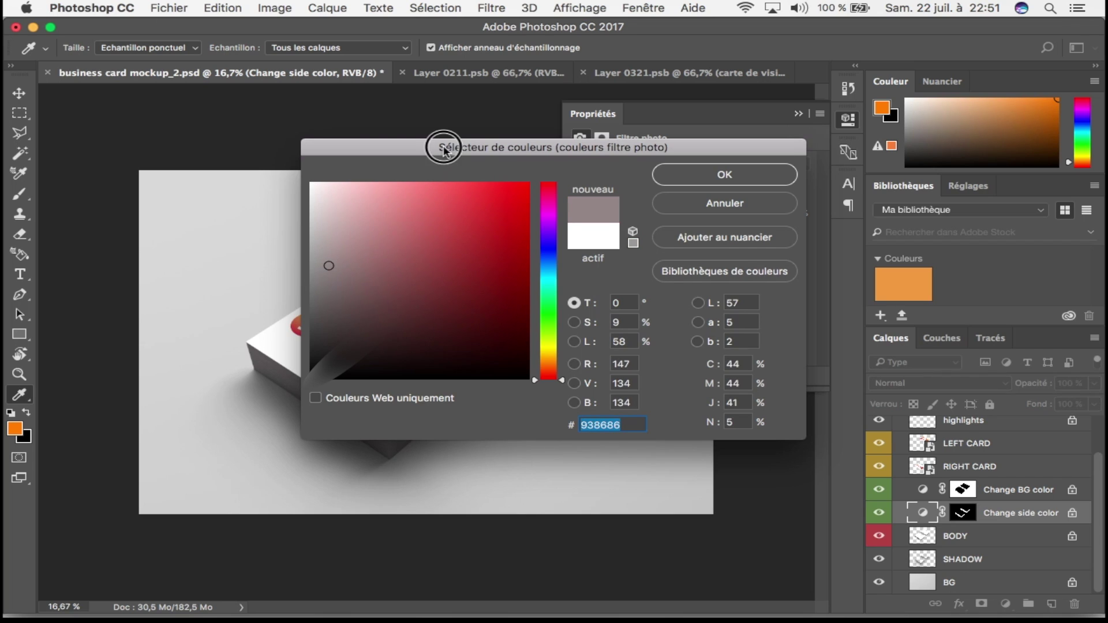
{"action": "left_click_drag", "start_coordinate": [440, 148], "coordinate": [738, 79]}
{"action": "left_click", "coordinate": [814, 189]}
{"action": "left_click", "coordinate": [753, 268]}
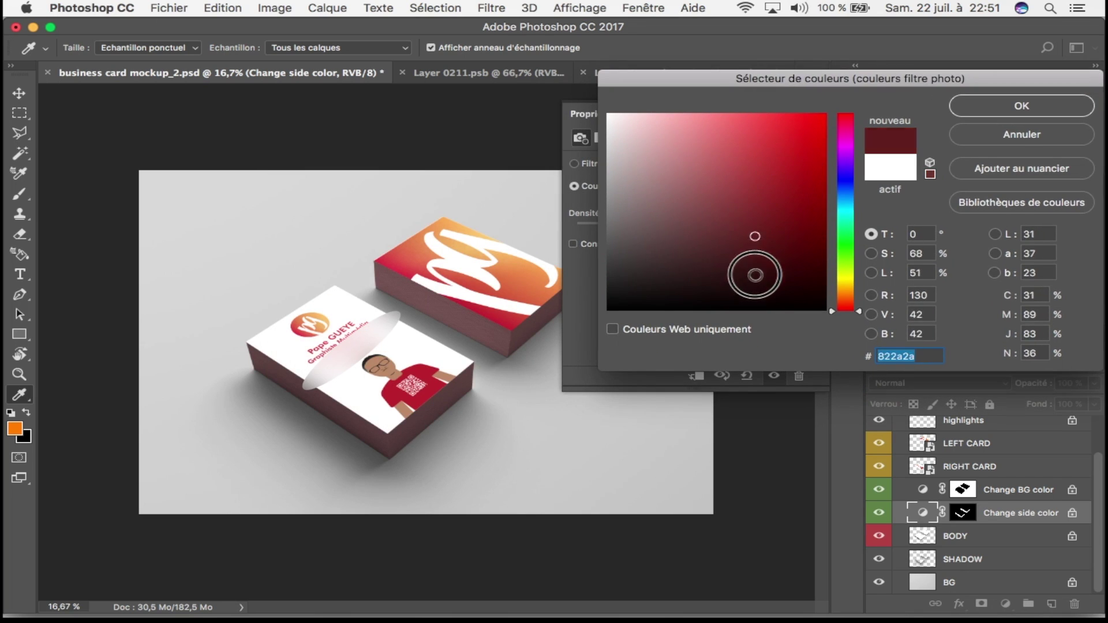
{"action": "left_click", "coordinate": [808, 169]}
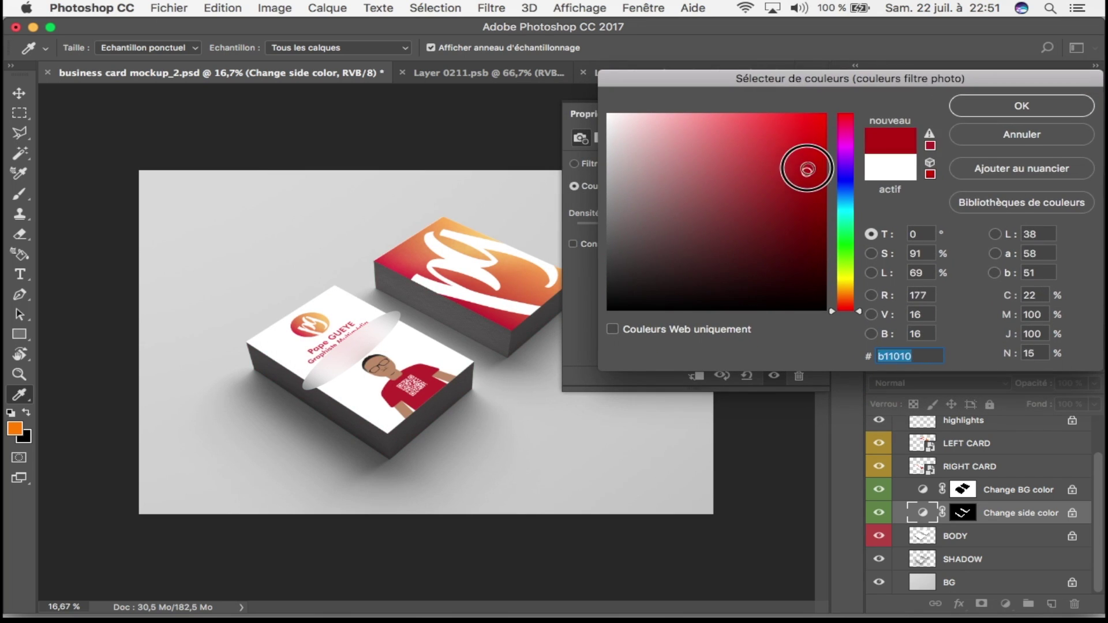
{"action": "left_click", "coordinate": [1009, 110]}
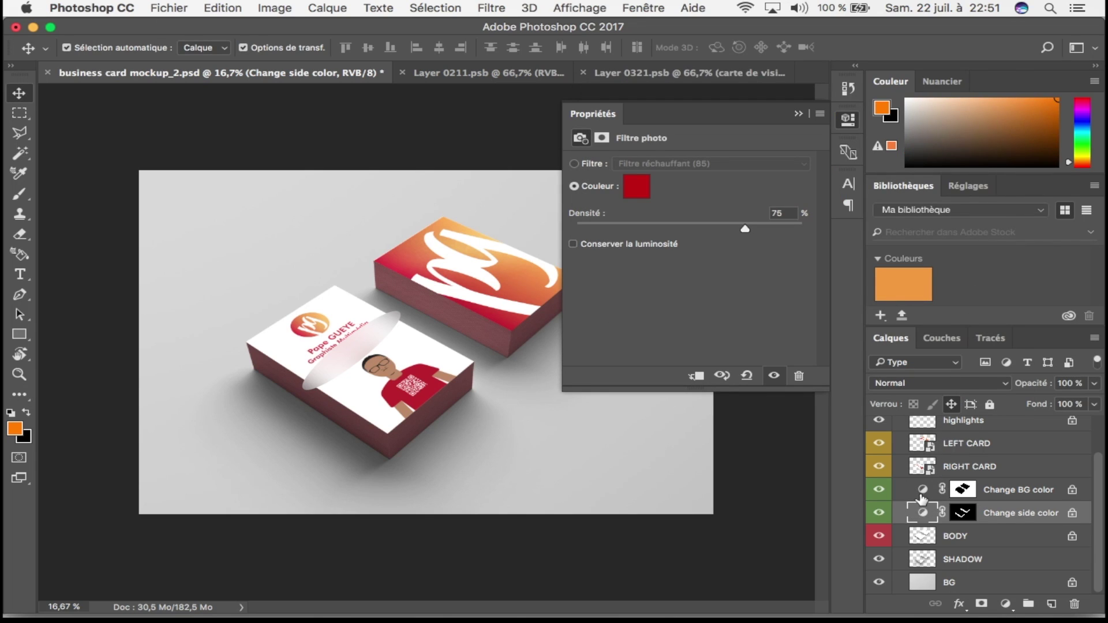
{"action": "left_click", "coordinate": [922, 491]}
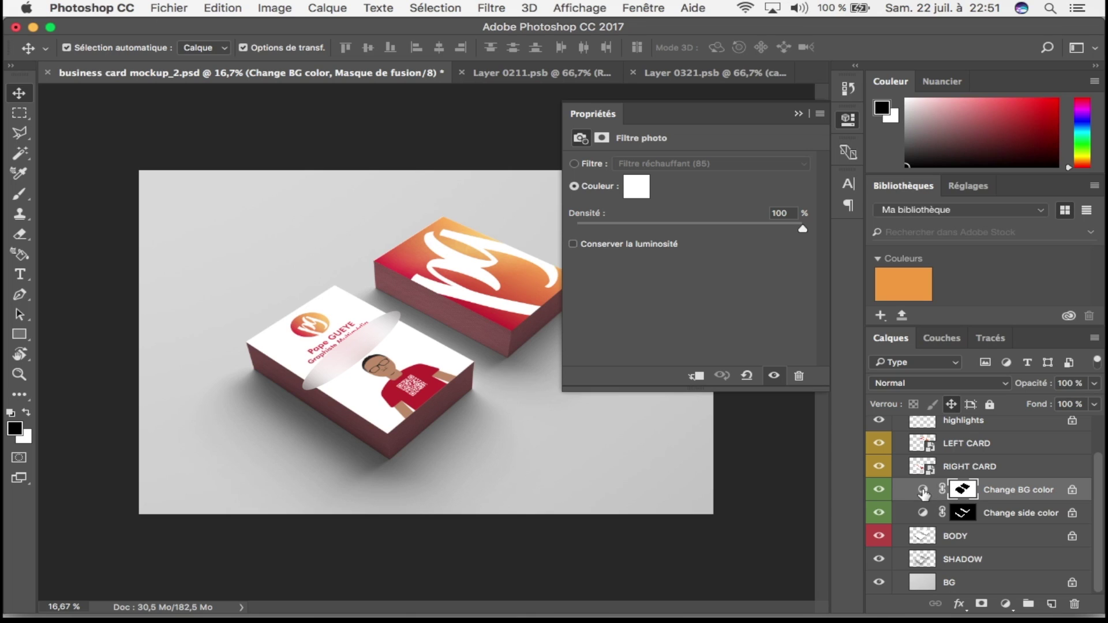
Step: Set the Change BG color Photo Filter colour to grey a1a1a1, then close Properties
{"action": "left_click", "coordinate": [923, 491]}
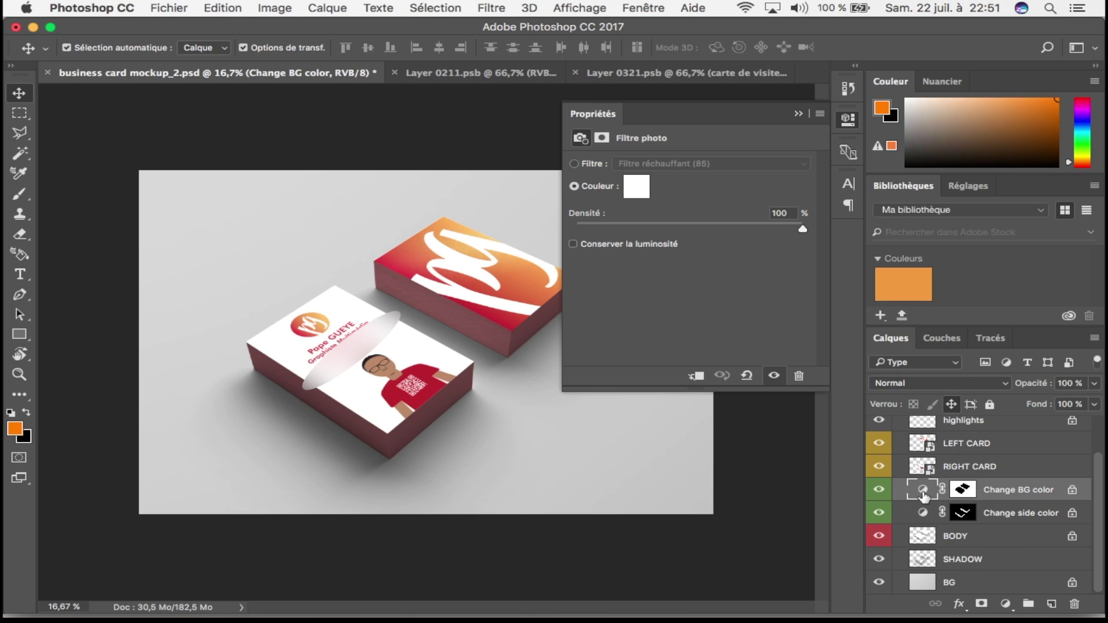
{"action": "left_click", "coordinate": [637, 188]}
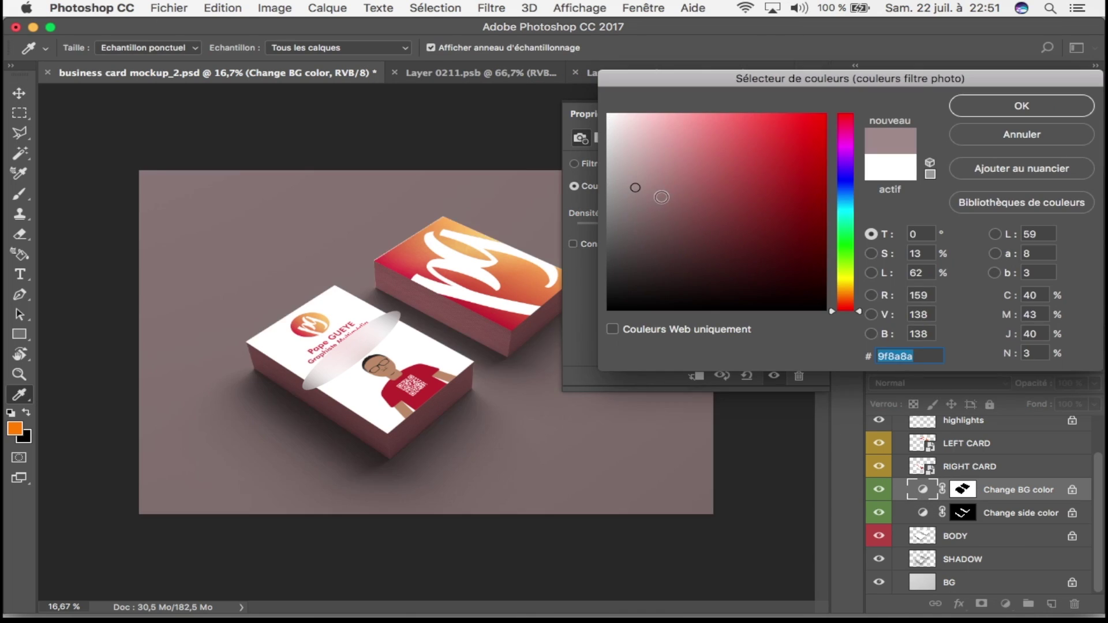
{"action": "left_click_drag", "start_coordinate": [661, 197], "coordinate": [692, 262]}
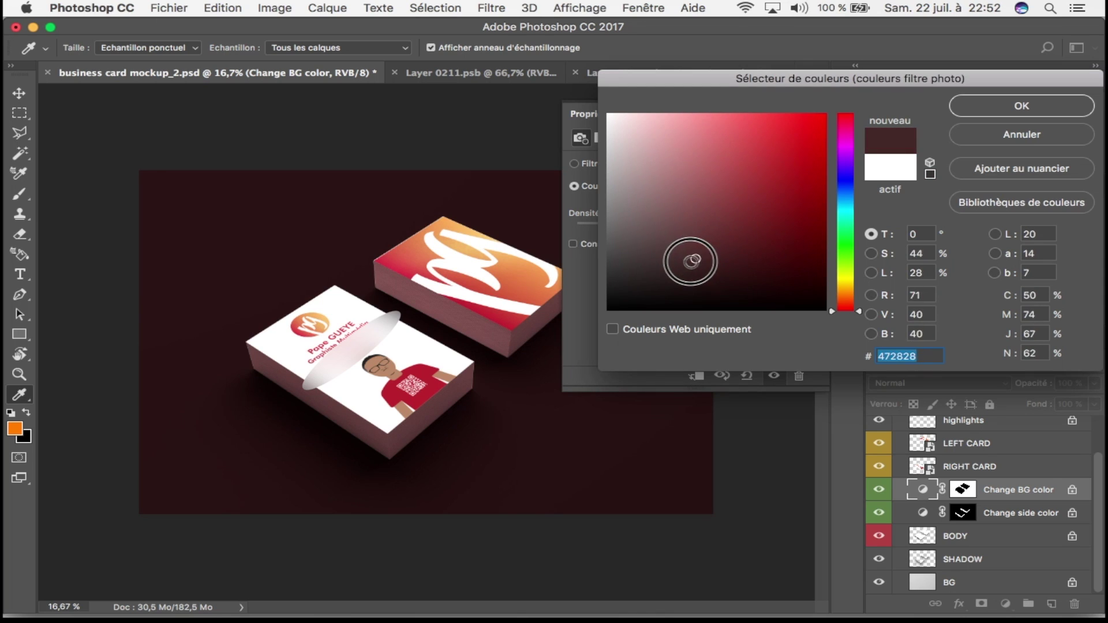
{"action": "left_click_drag", "start_coordinate": [691, 262], "coordinate": [827, 310]}
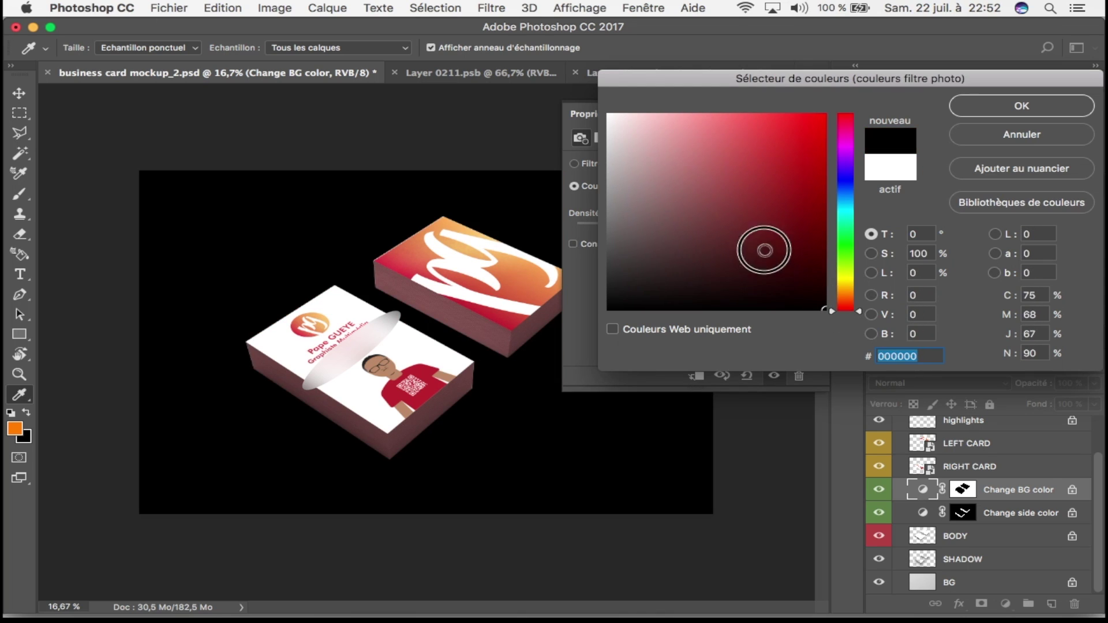
{"action": "left_click", "coordinate": [571, 154]}
{"action": "left_click", "coordinate": [560, 182]}
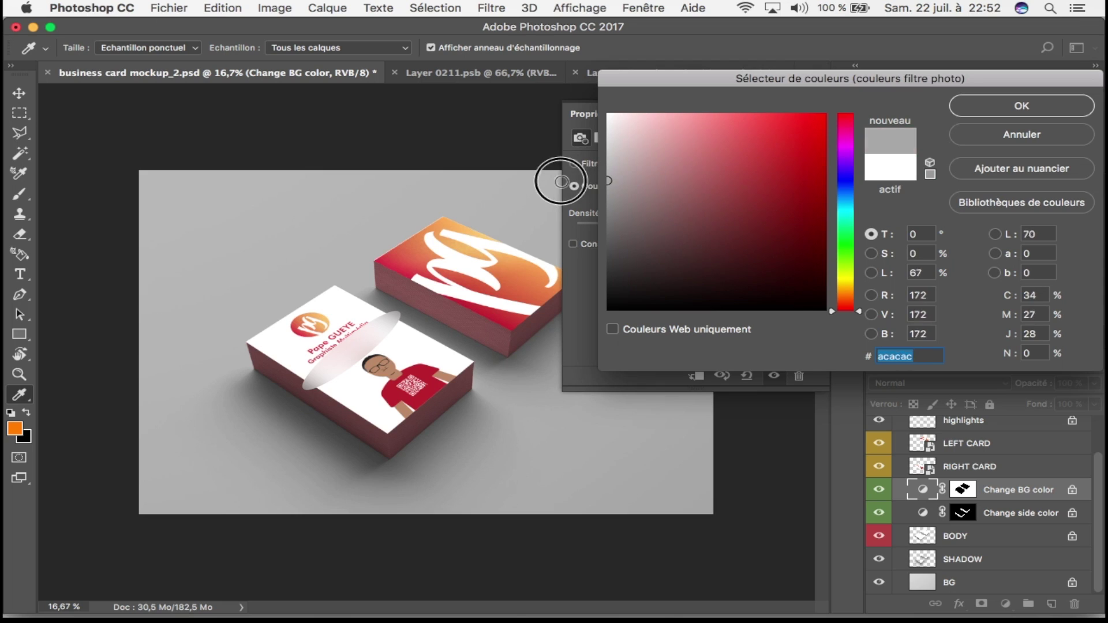
{"action": "left_click_drag", "start_coordinate": [647, 167], "coordinate": [606, 111]}
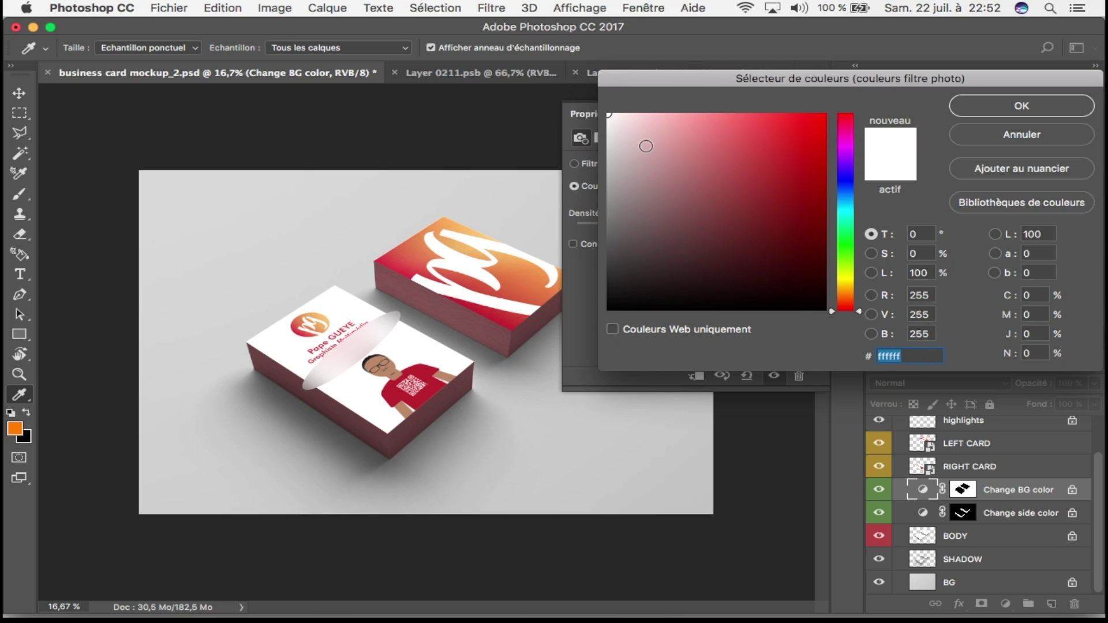
{"action": "left_click", "coordinate": [570, 185]}
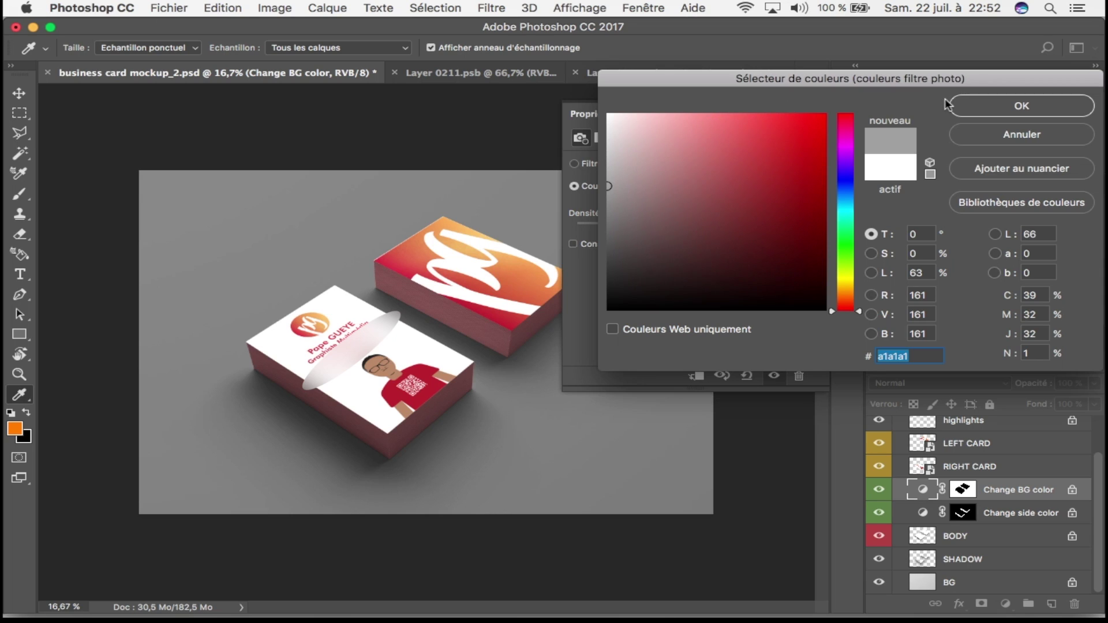
{"action": "left_click", "coordinate": [978, 110]}
{"action": "left_click", "coordinate": [799, 111]}
{"action": "mouse_move", "coordinate": [228, 620]}
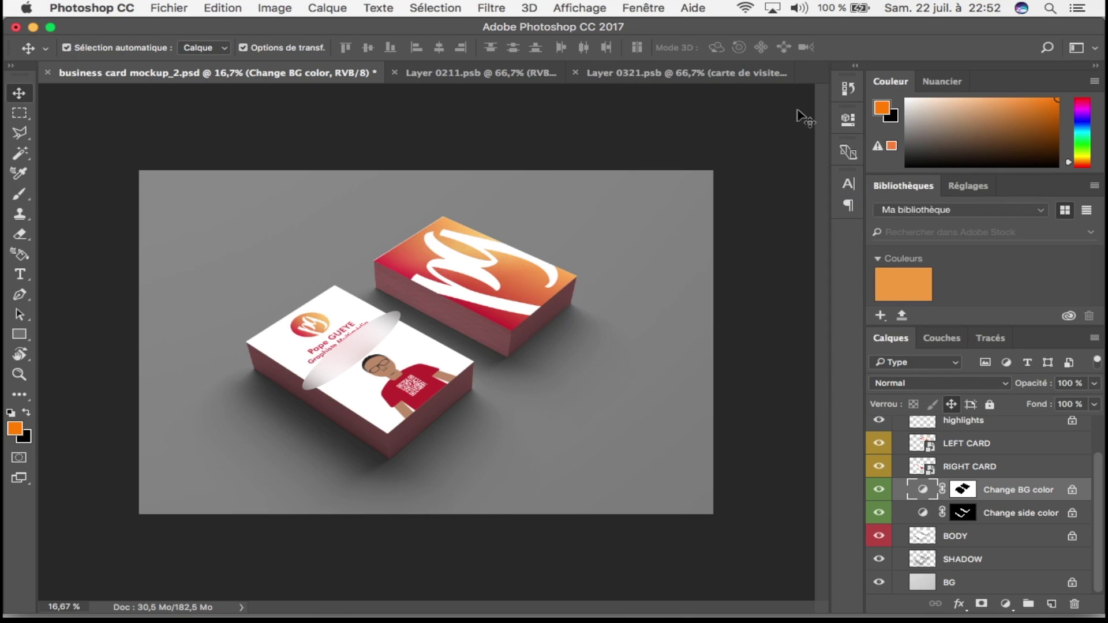
Step: Go back in Firefox to graphicburger.com/mock-ups/ and scroll up to the top of the listing
{"action": "left_click", "coordinate": [225, 594]}
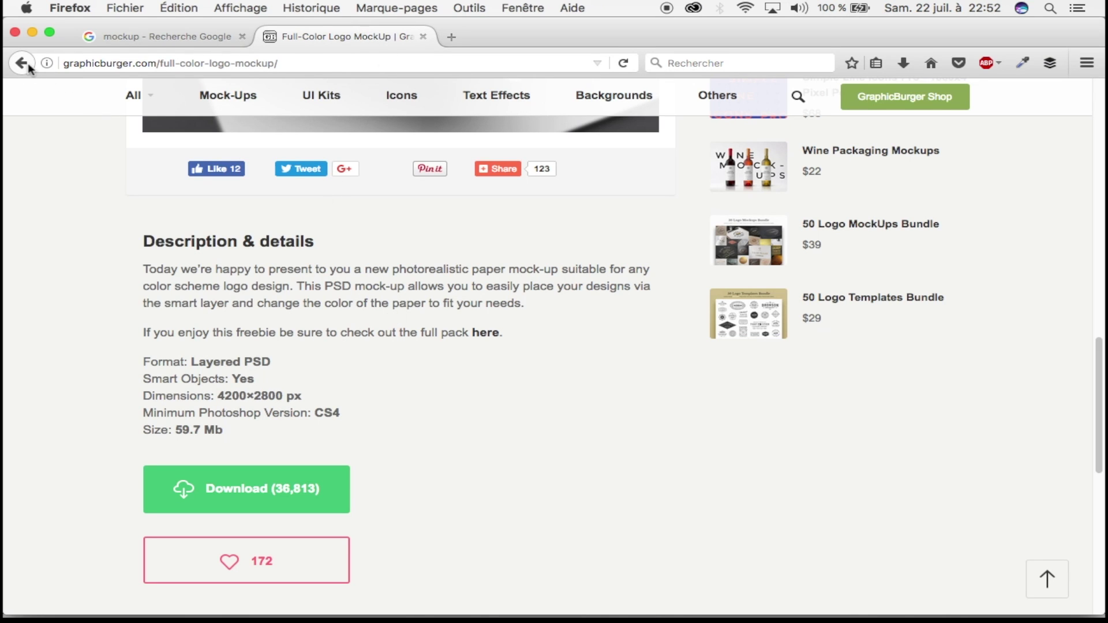
{"action": "left_click", "coordinate": [23, 63]}
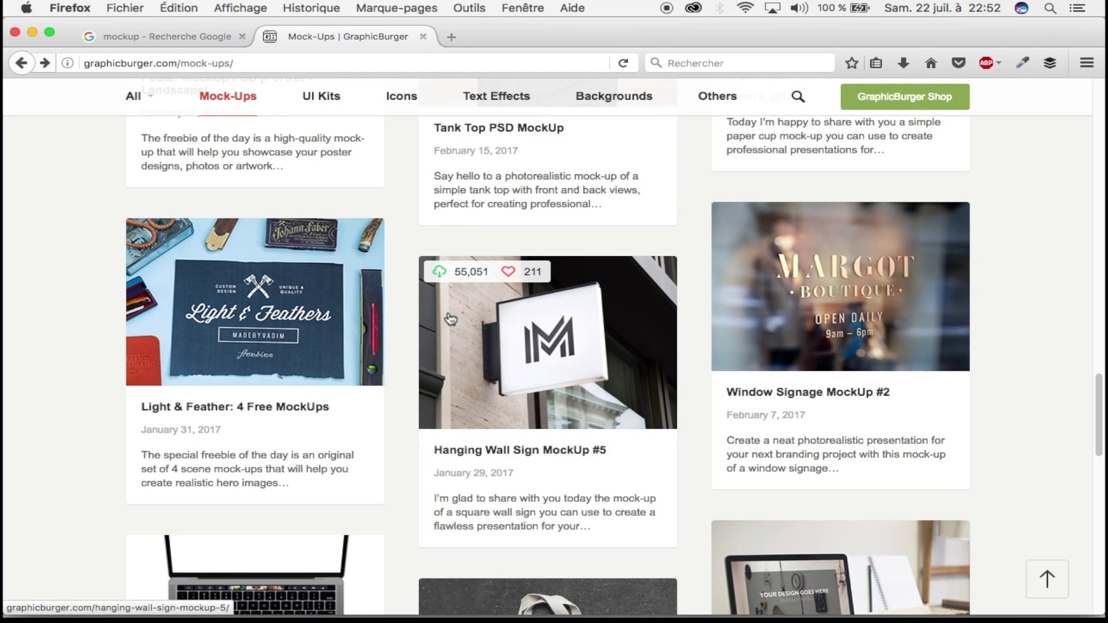
{"action": "scroll", "coordinate": [375, 347], "scroll_direction": "down", "scroll_amount": 5}
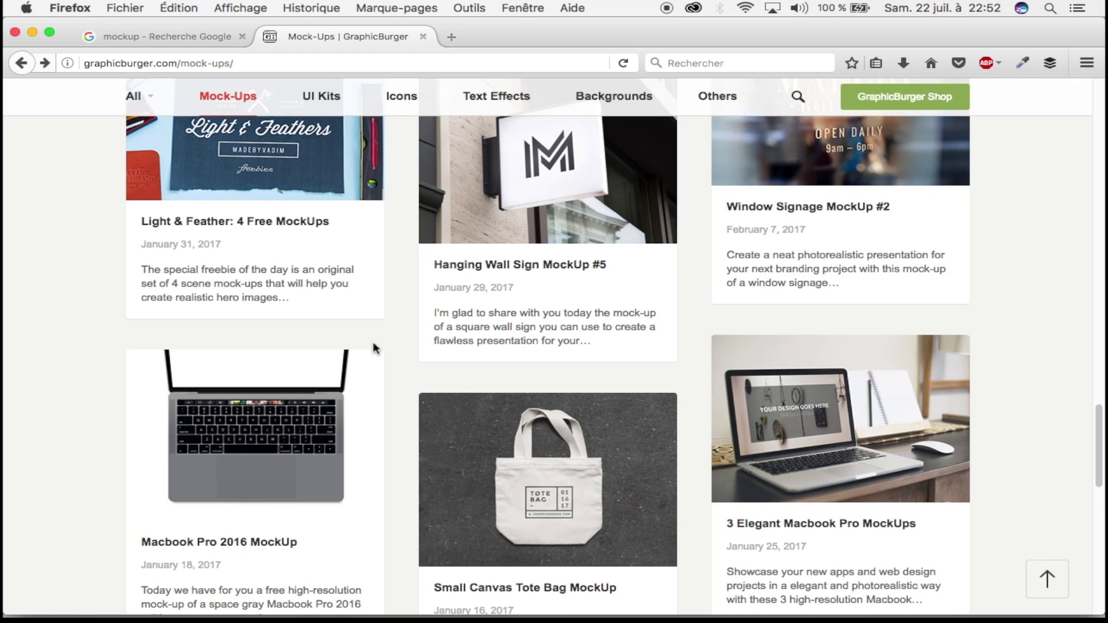
{"action": "mouse_move", "coordinate": [157, 358]}
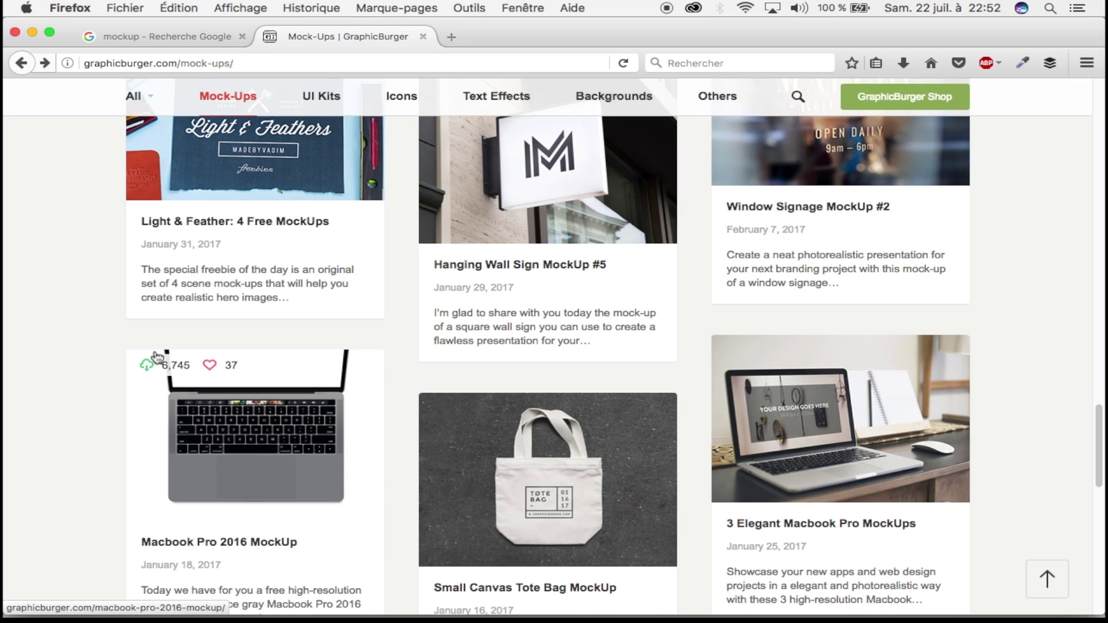
{"action": "scroll", "coordinate": [176, 330], "scroll_direction": "up", "scroll_amount": 5}
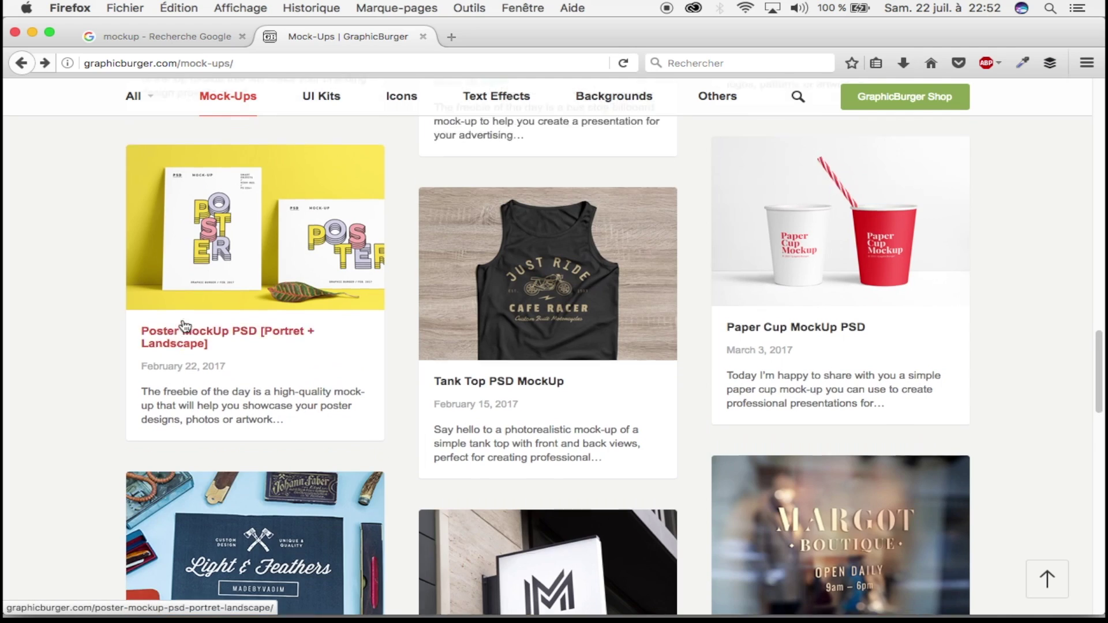
{"action": "scroll", "coordinate": [184, 326], "scroll_direction": "up", "scroll_amount": 5}
{"action": "scroll", "coordinate": [181, 324], "scroll_direction": "up", "scroll_amount": 5}
{"action": "scroll", "coordinate": [184, 321], "scroll_direction": "up", "scroll_amount": 5}
{"action": "scroll", "coordinate": [193, 312], "scroll_direction": "up", "scroll_amount": 4}
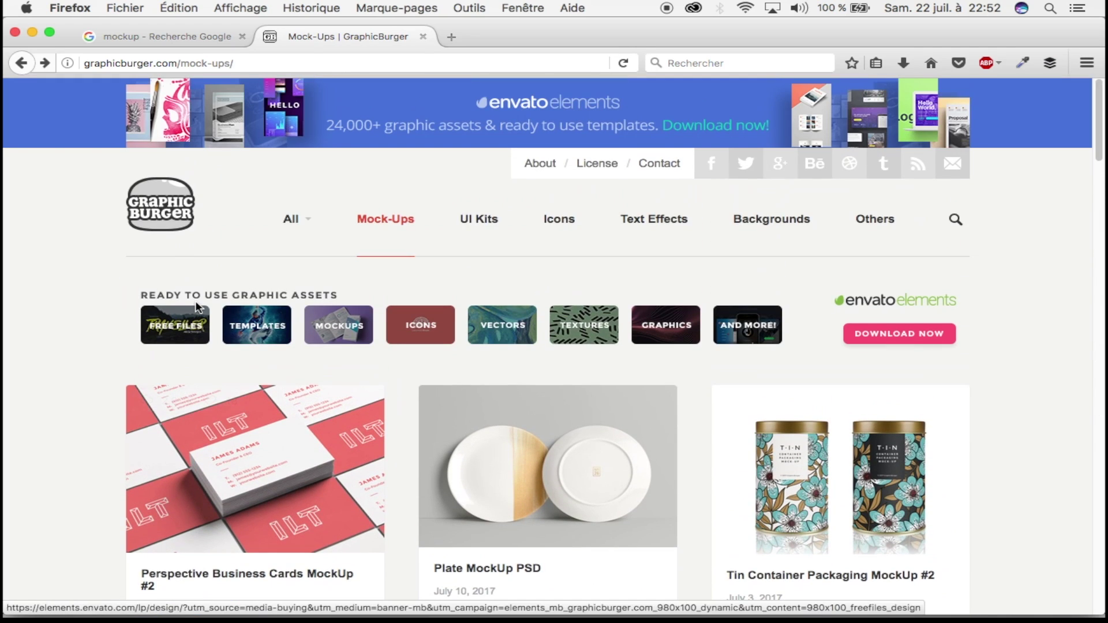